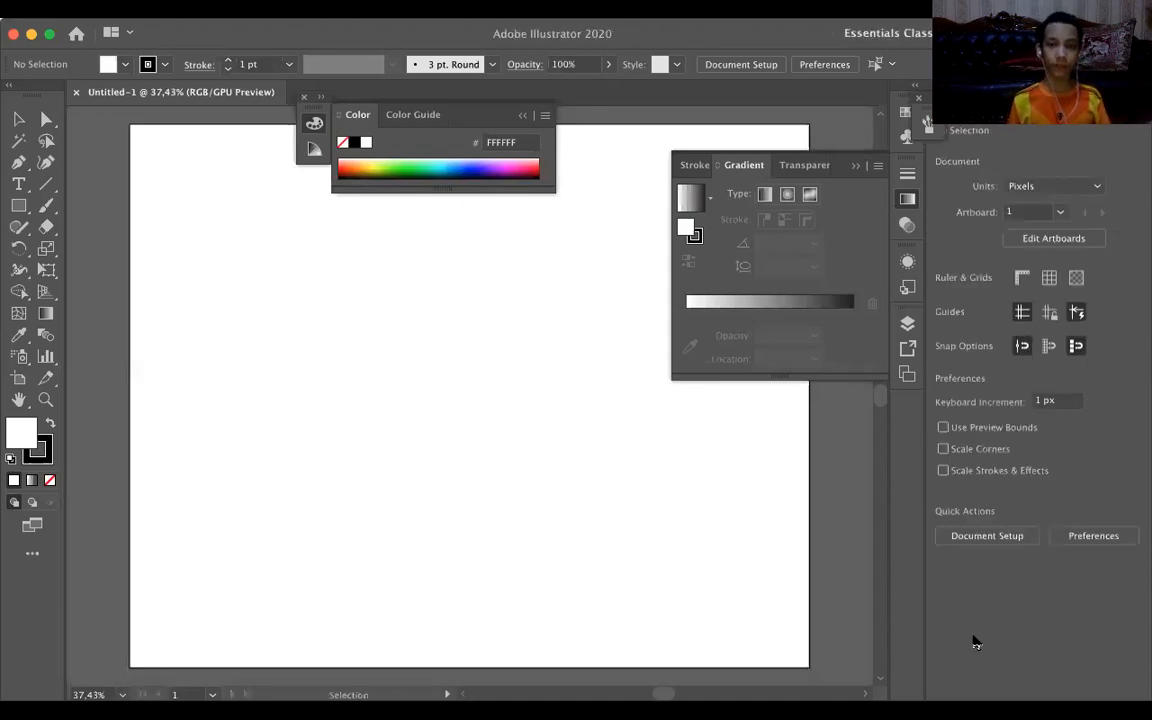
Clear the expanded Gradient panel and the floating Color panel group off the canvas, and activate the Pen tool.
click(855, 165)
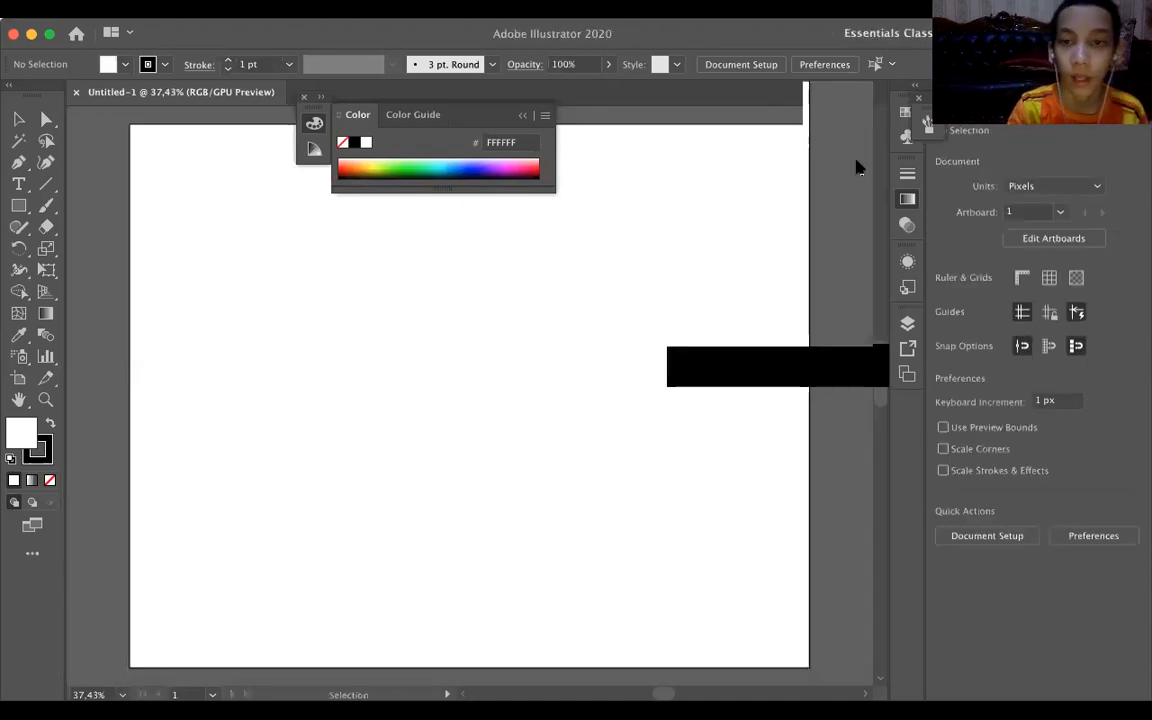
click(521, 116)
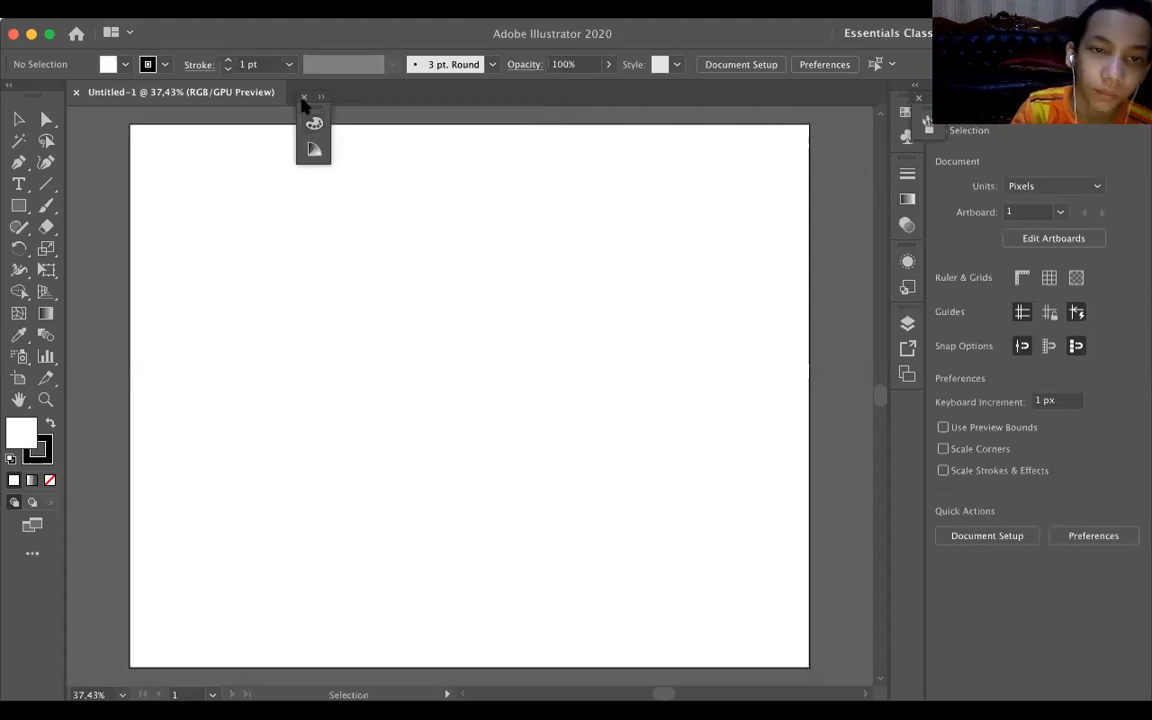
click(304, 98)
click(18, 162)
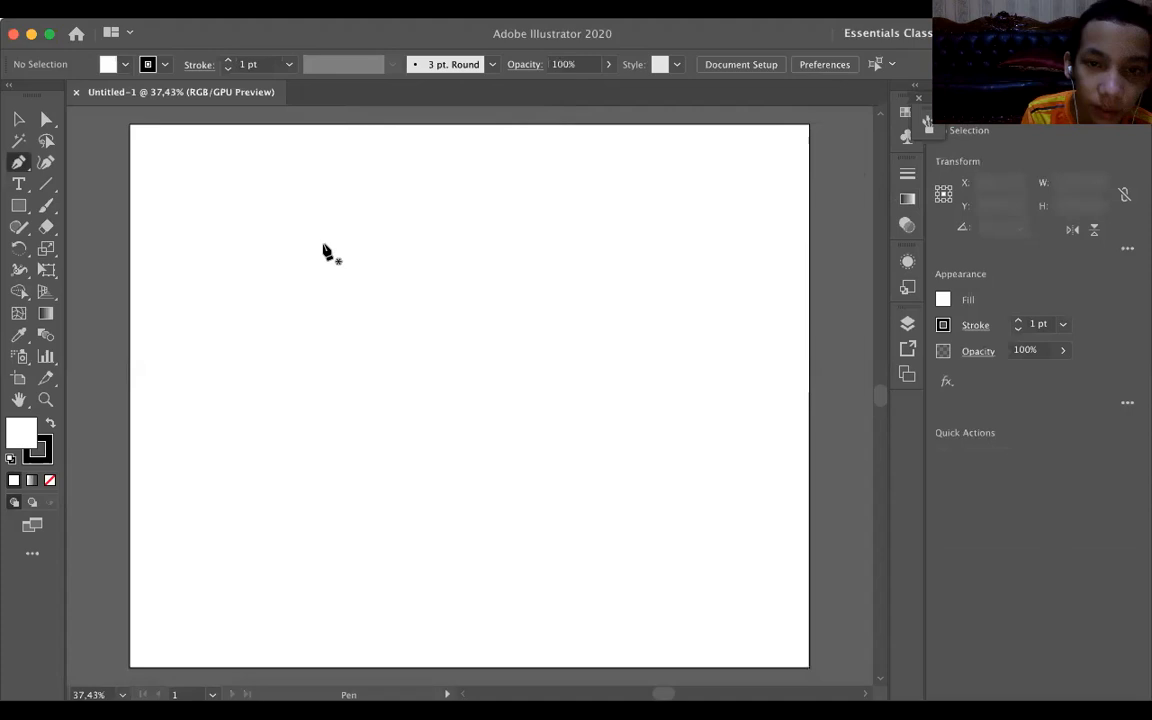
click(469, 149)
shift+click(469, 394)
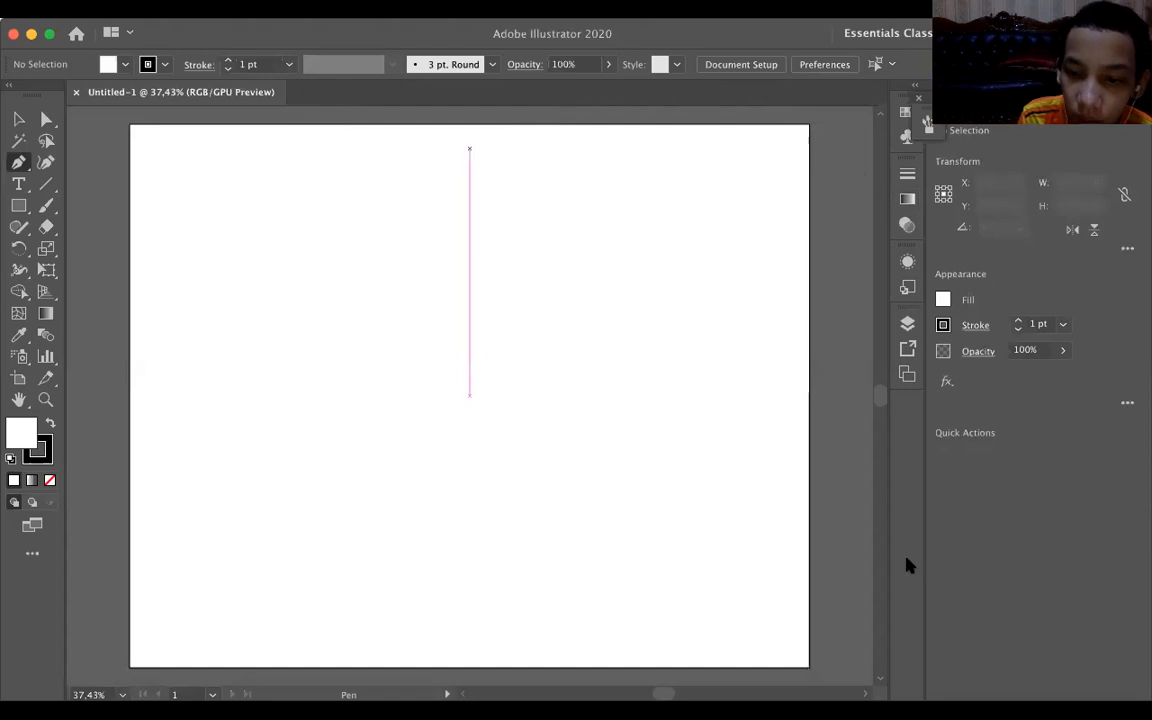
click(767, 312)
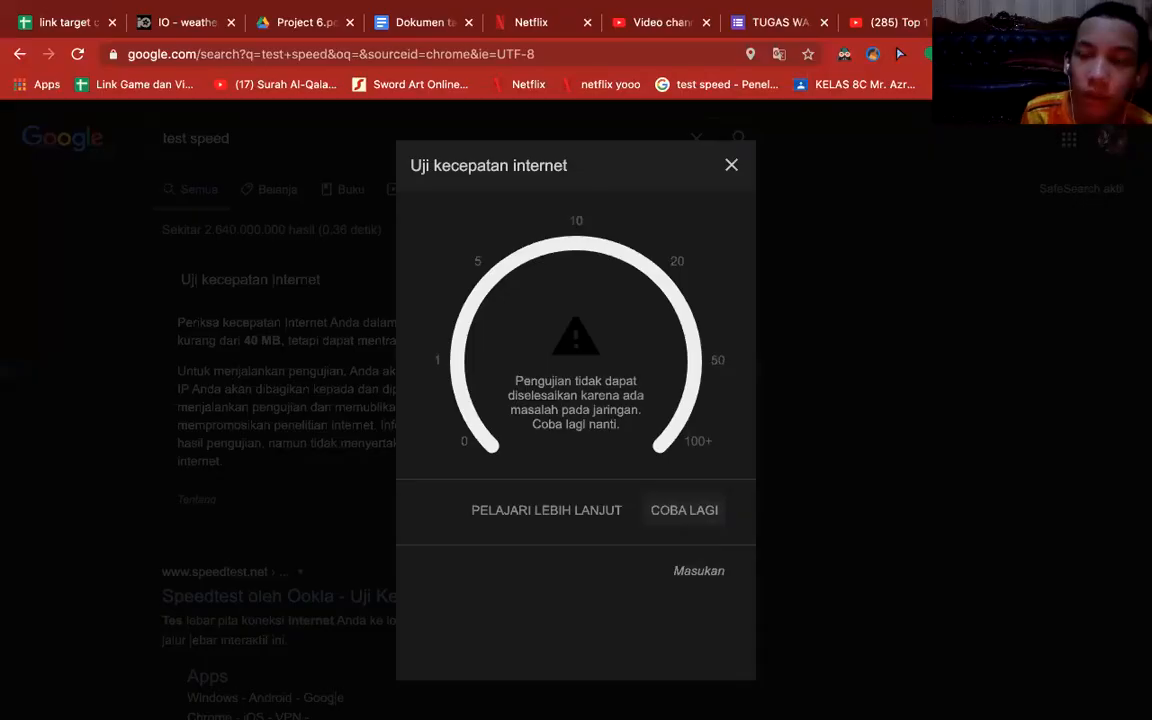
Switch to Chrome and, in a new tab, search Google for "kirito png" and show the image results.
key(super+t)
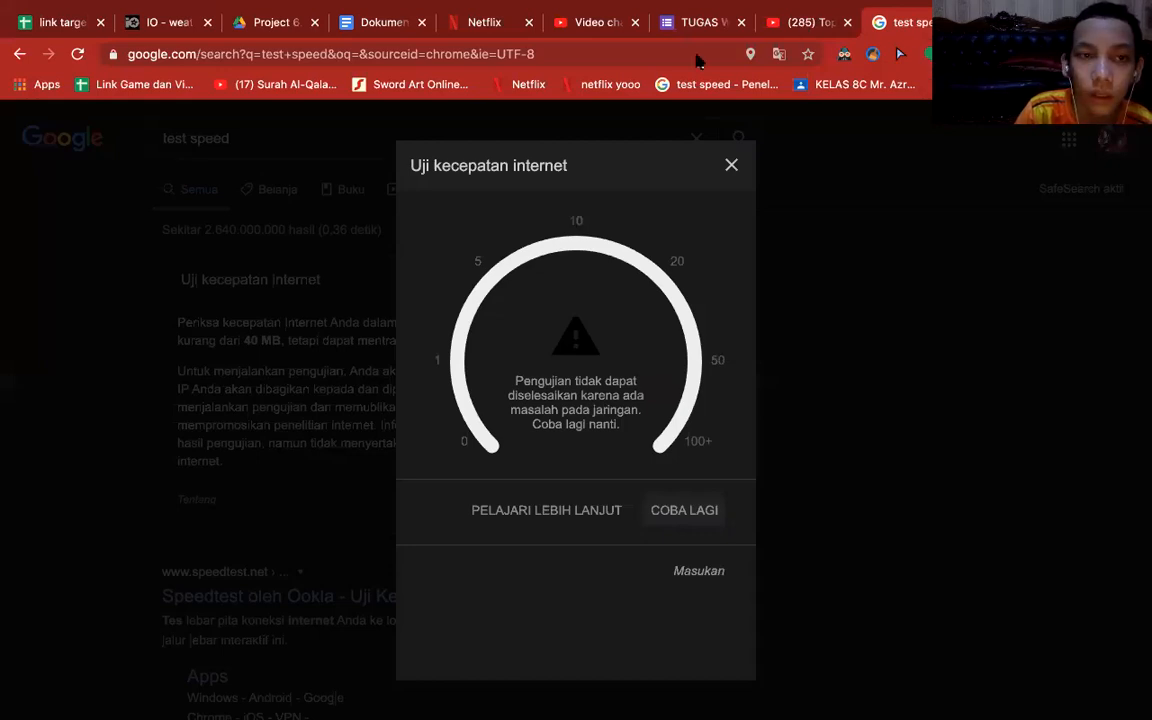
key(super+t)
text(g)
key(BackSpace)
key(BackSpace)
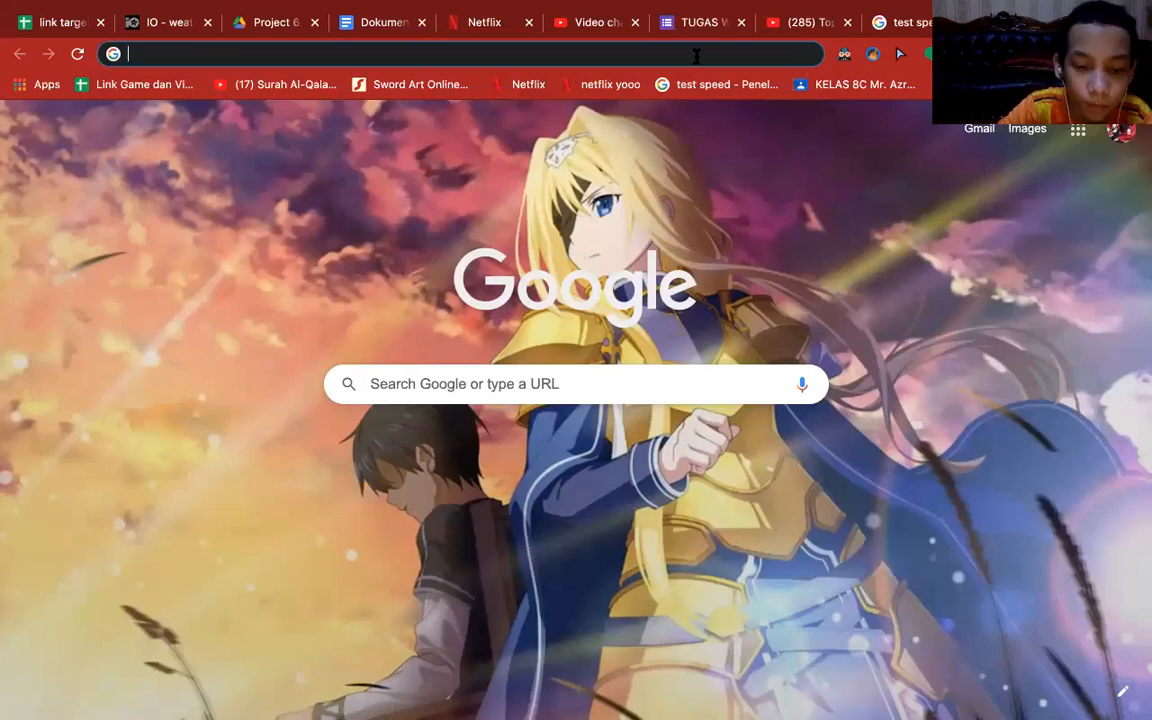
text(kirito png)
key(Return)
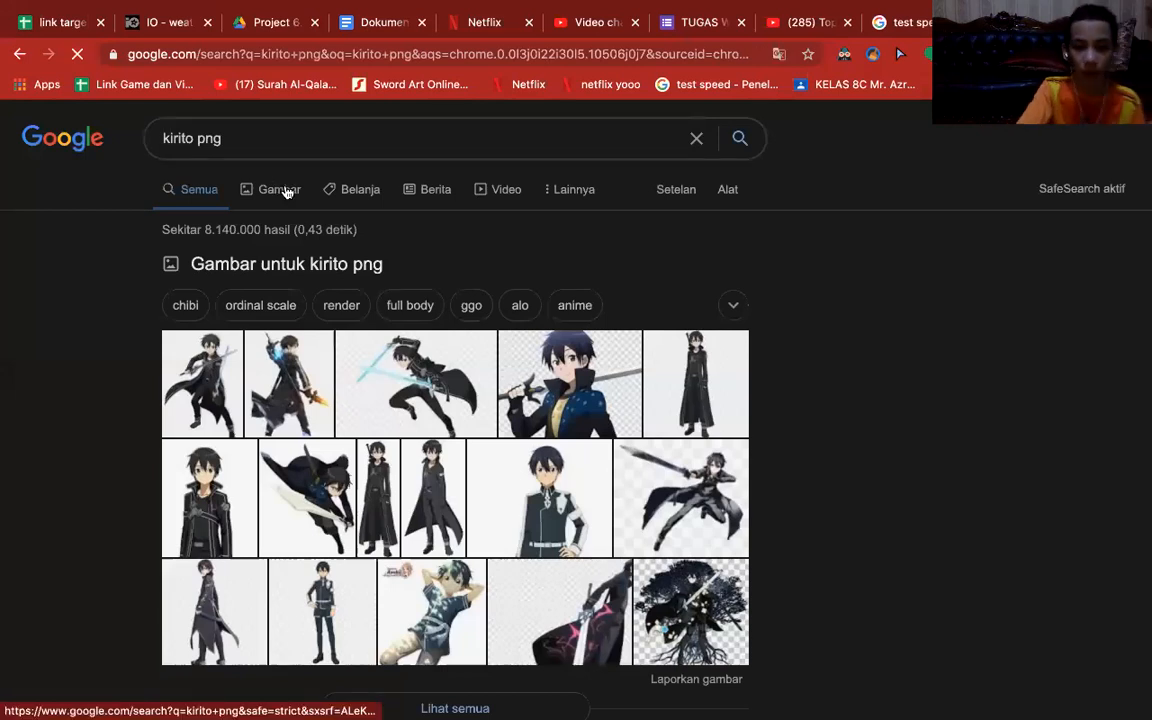
click(286, 192)
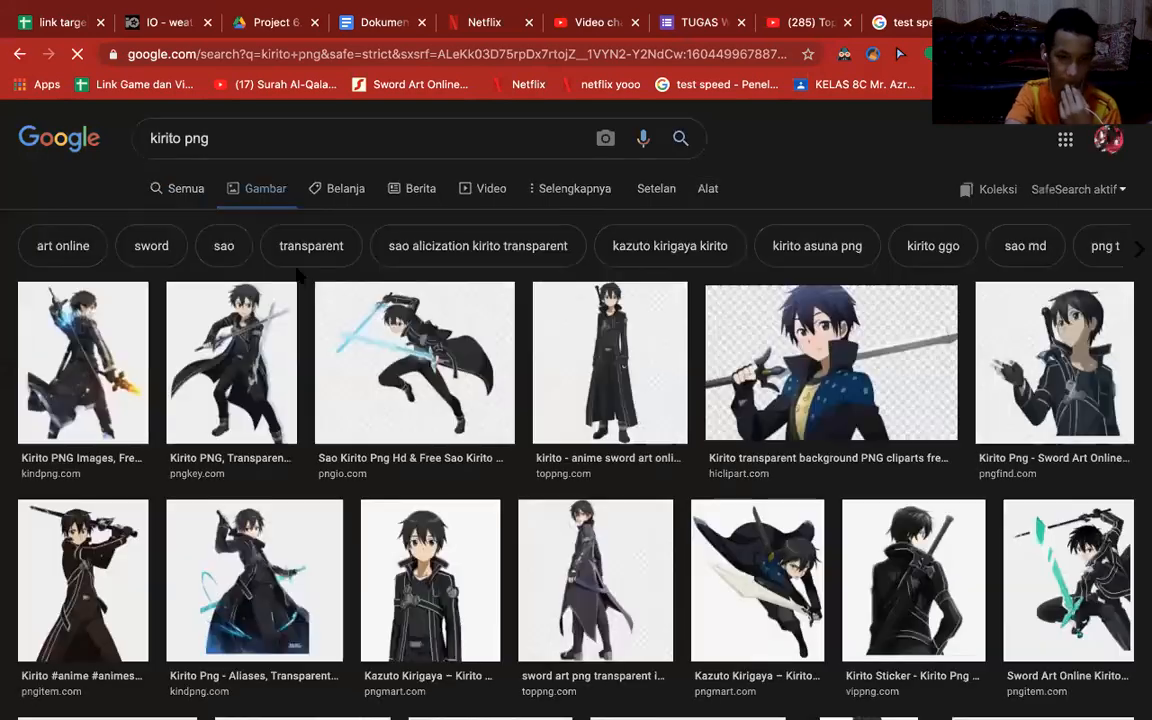
Look through the Kirito image results and open the preview of the chibi Kirito picture from clipartmax.com.
scroll(298, 275, down, 1)
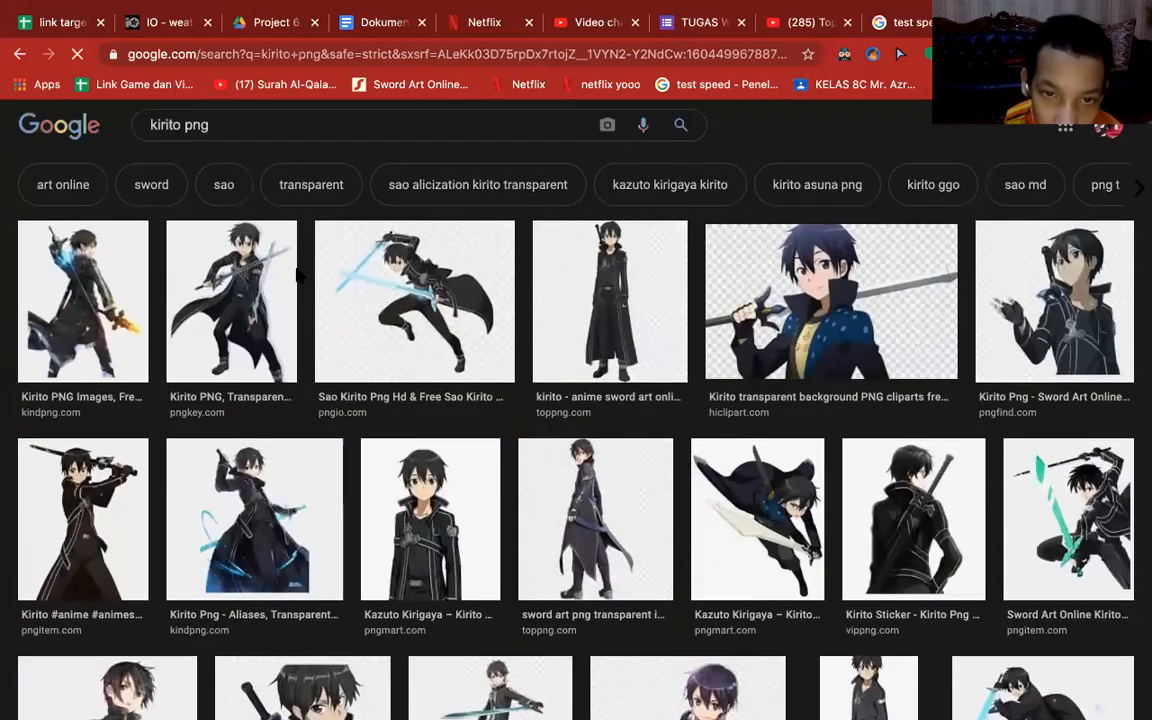
scroll(298, 275, down, 2)
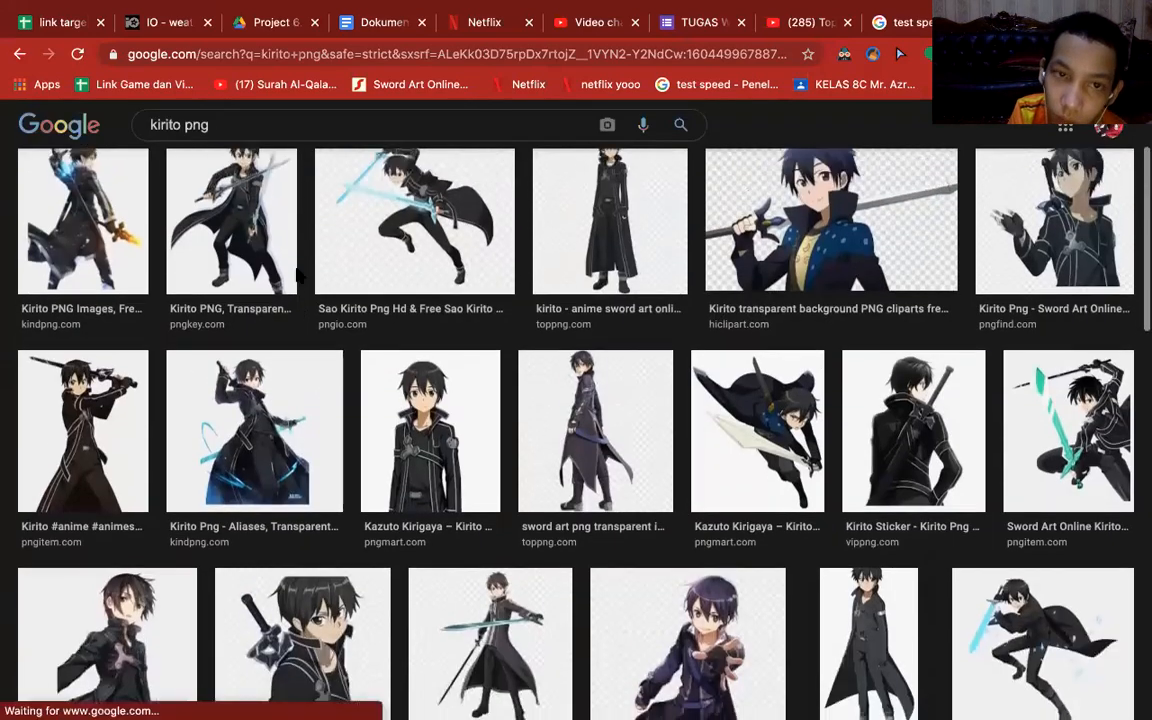
scroll(500, 420, down, 3)
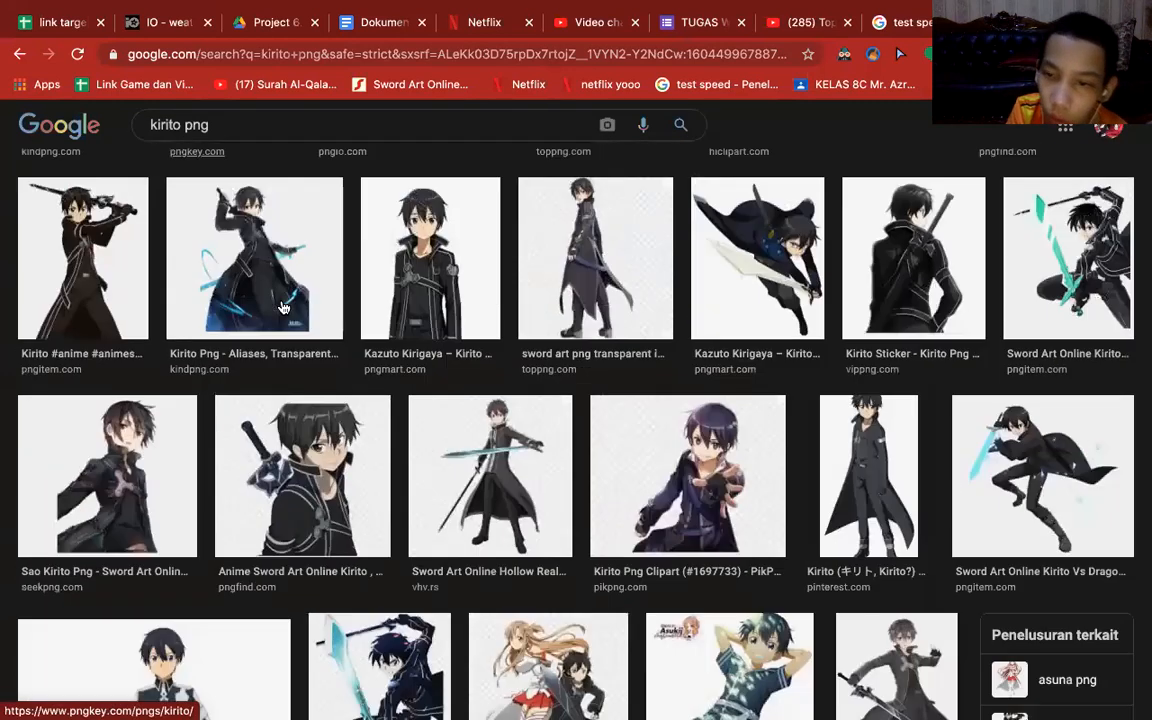
scroll(563, 489, down, 3)
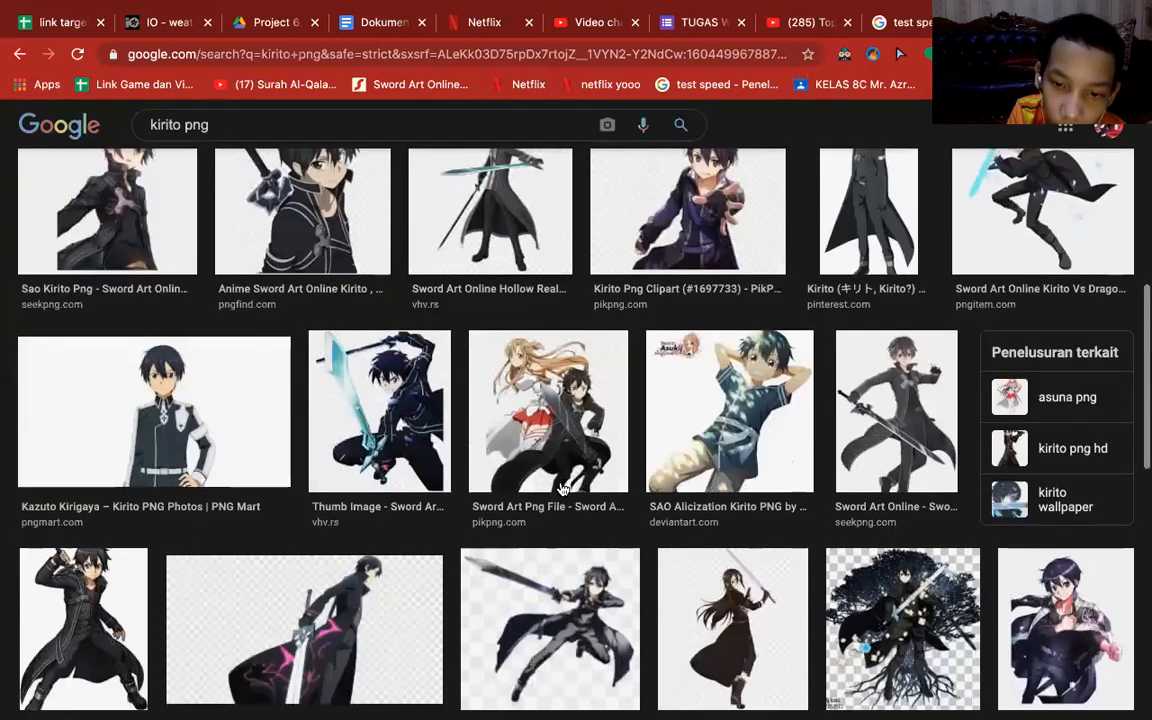
scroll(563, 489, down, 3)
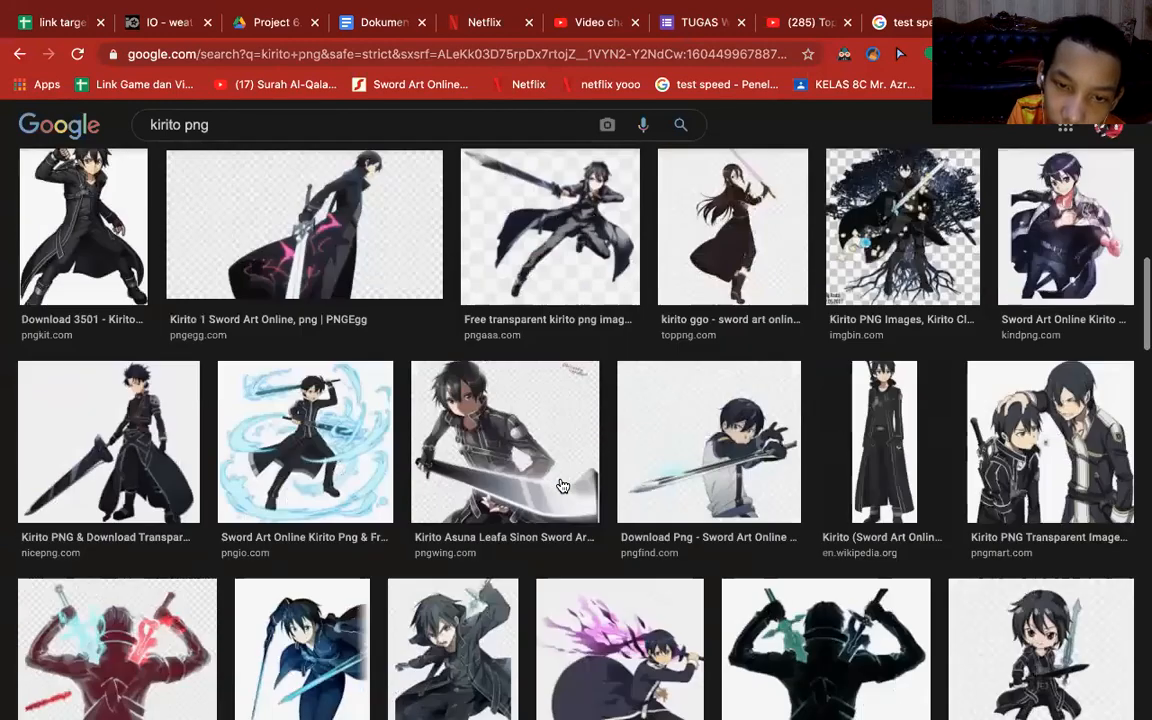
scroll(563, 486, down, 3)
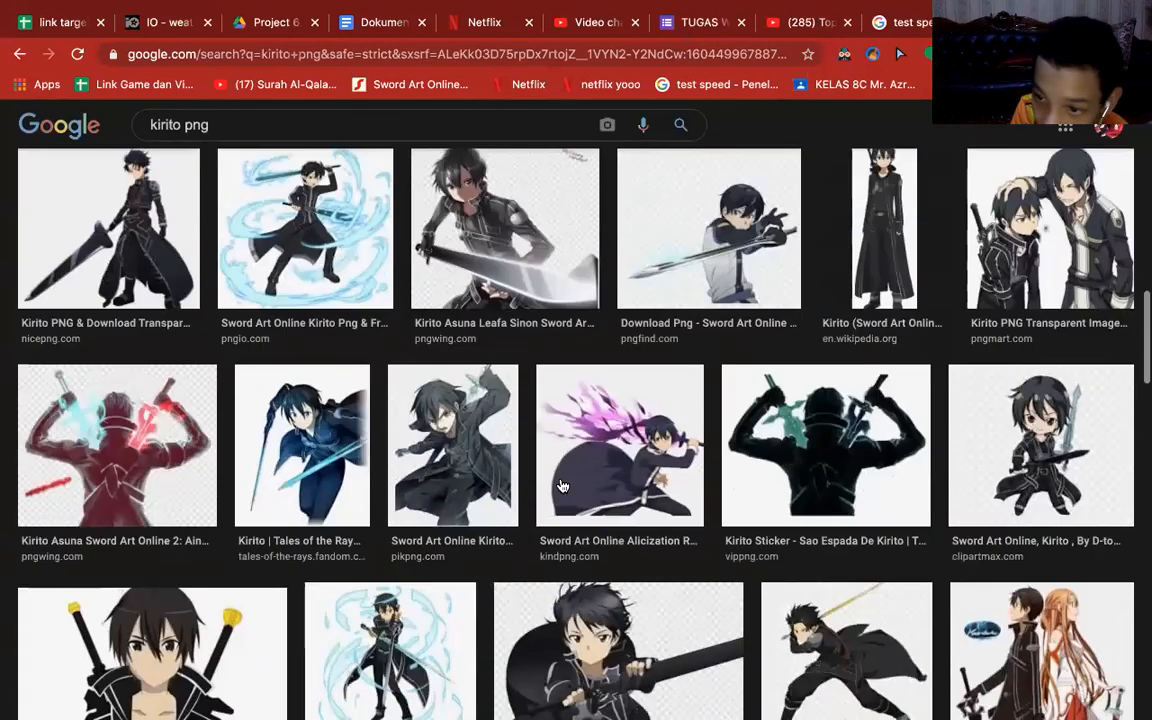
scroll(563, 486, down, 1)
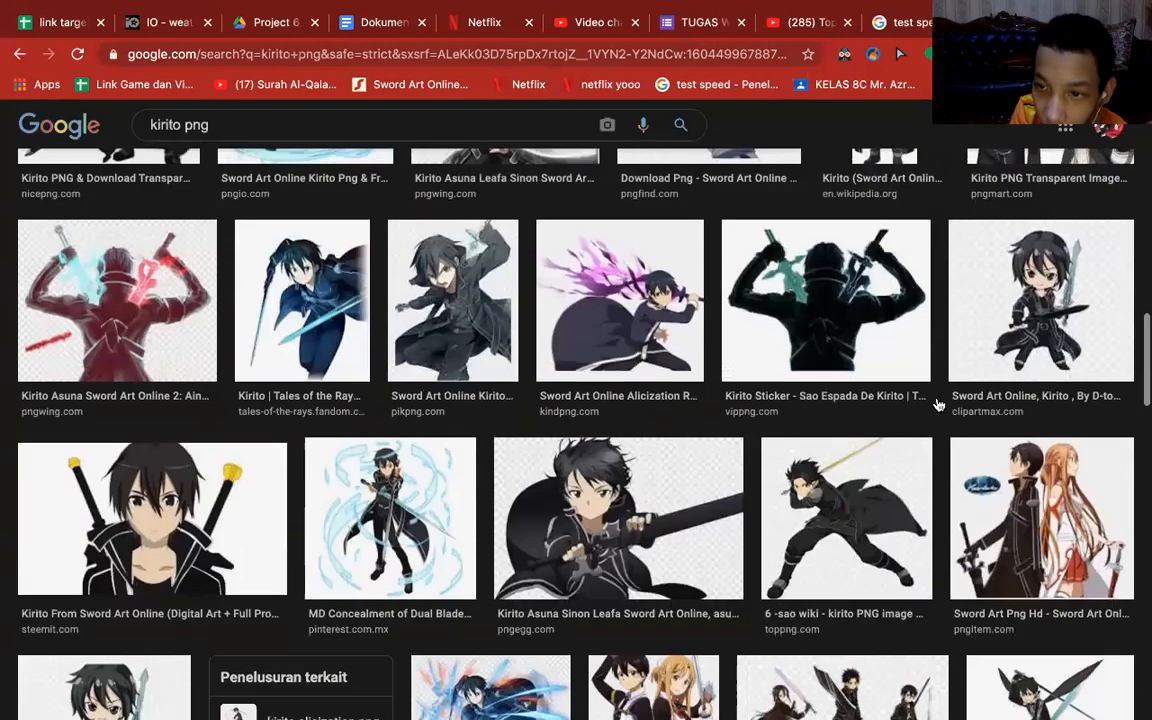
scroll(939, 404, up, 1)
click(1075, 325)
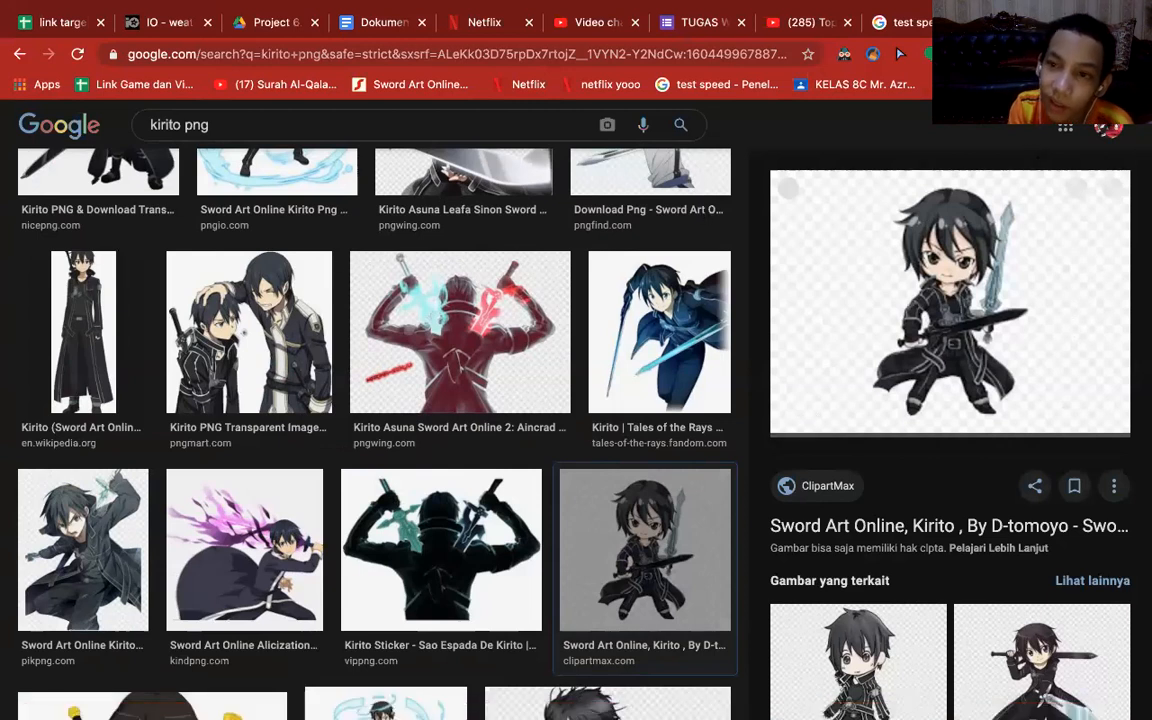
Search Google for "masamune kun no revenge" in a new tab, and return to the Kirito image results.
key(ctrl+t)
text(masa)
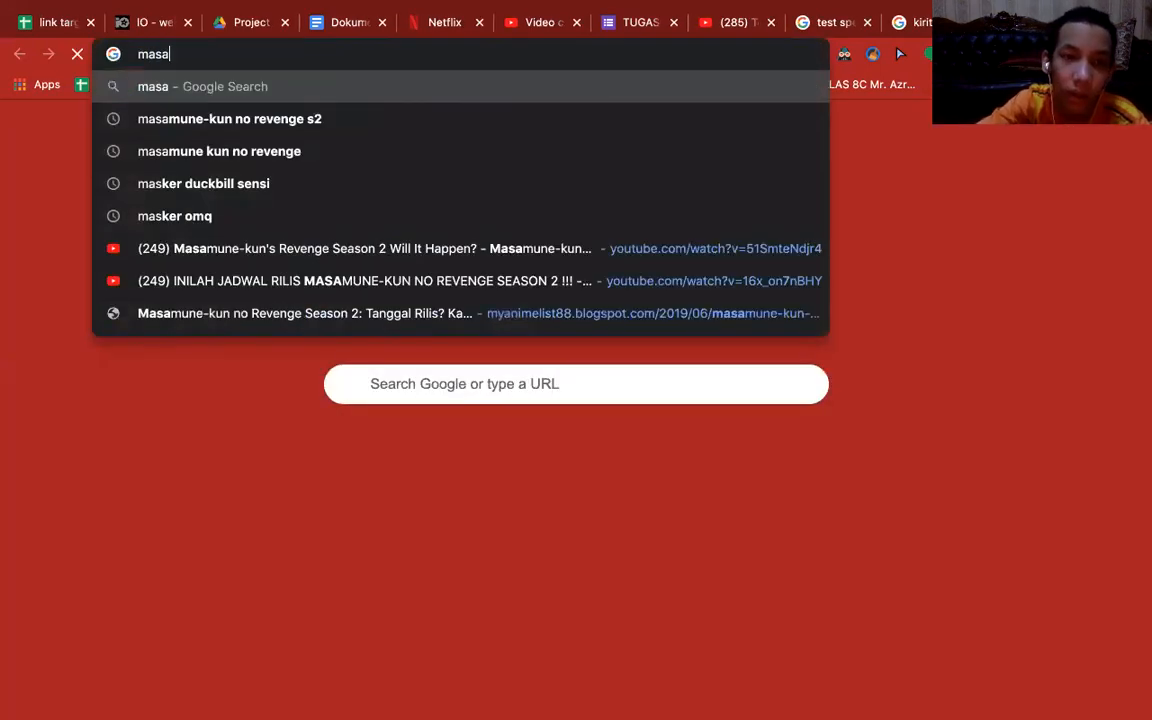
text(m)
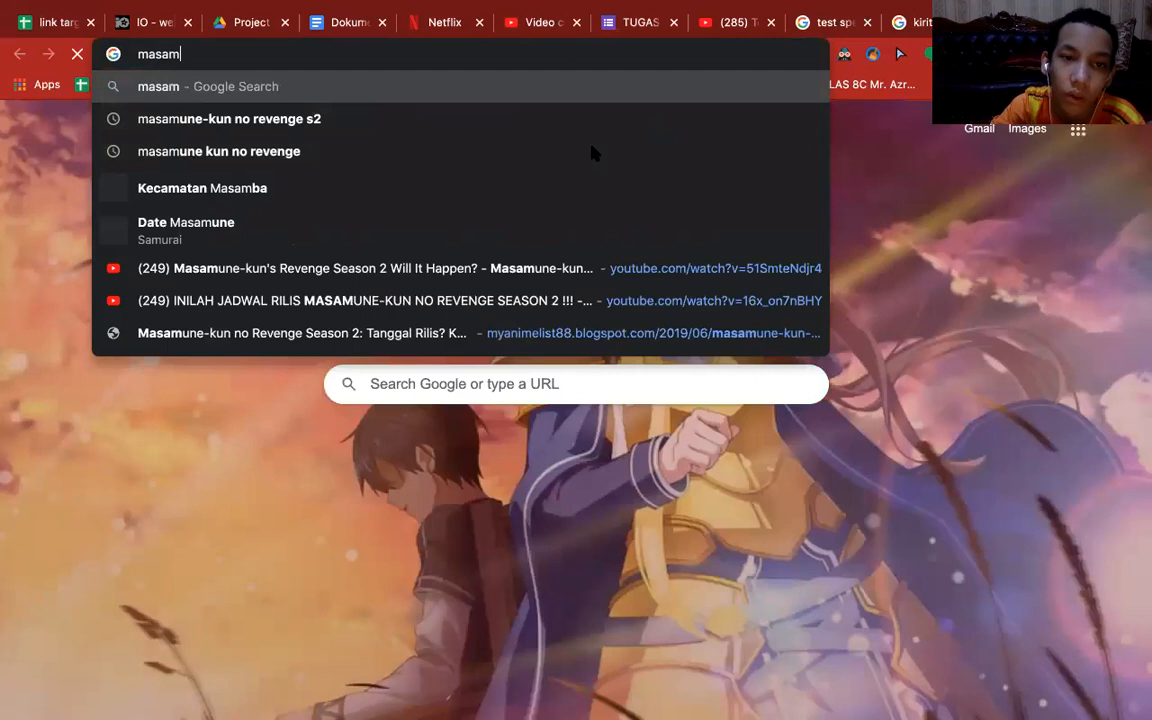
text(une)
key(Down)
key(Down)
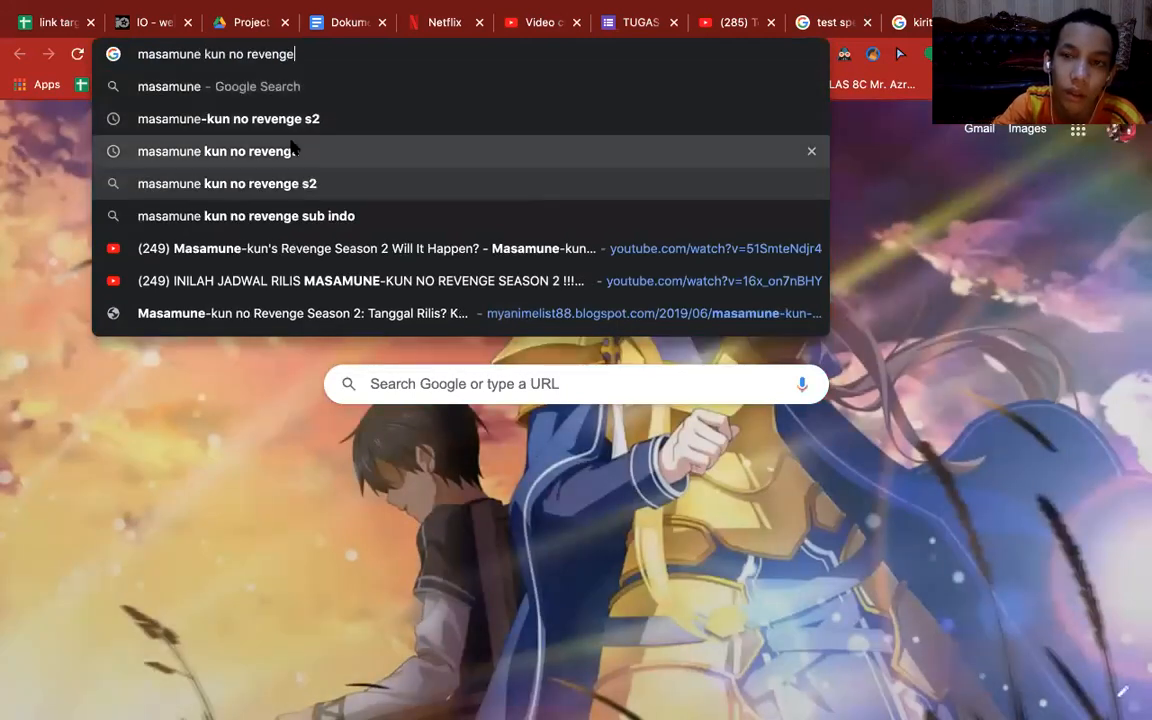
key(Return)
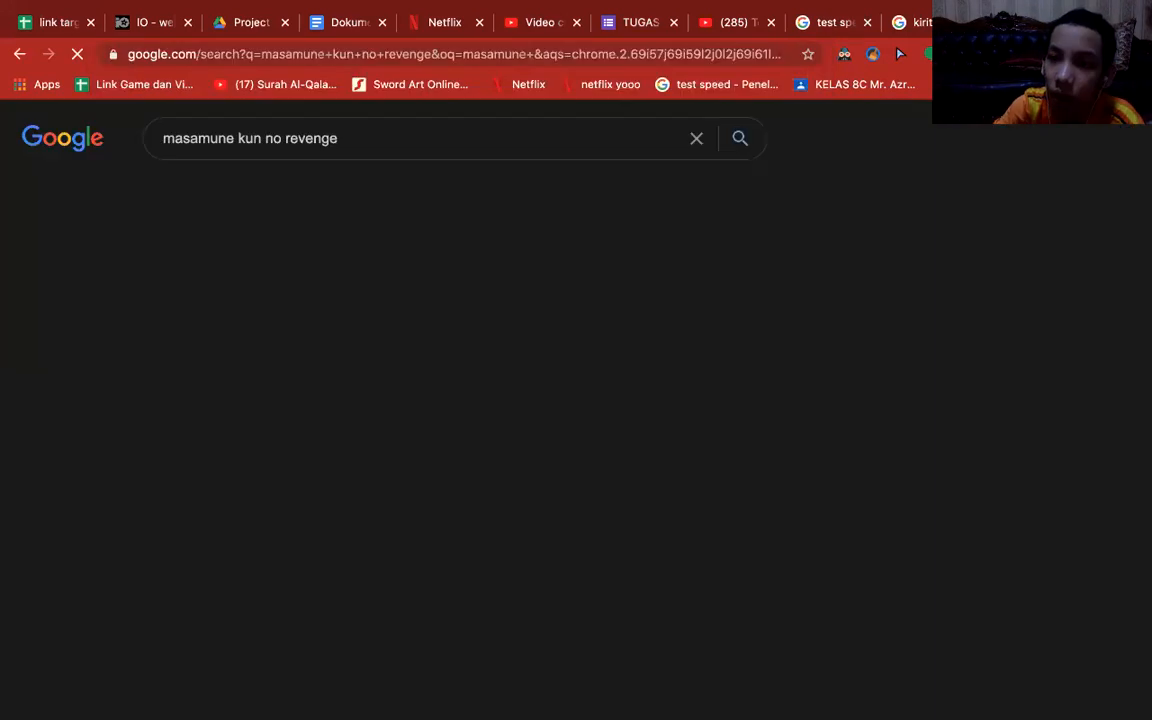
click(915, 22)
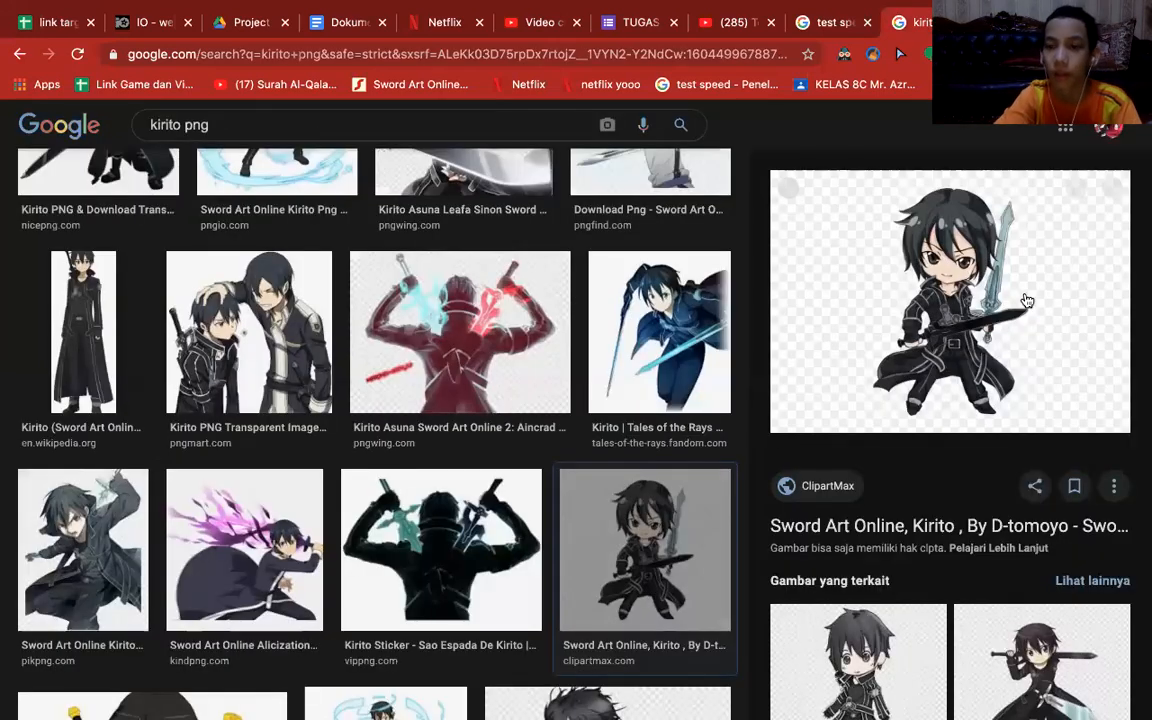
right_click(860, 372)
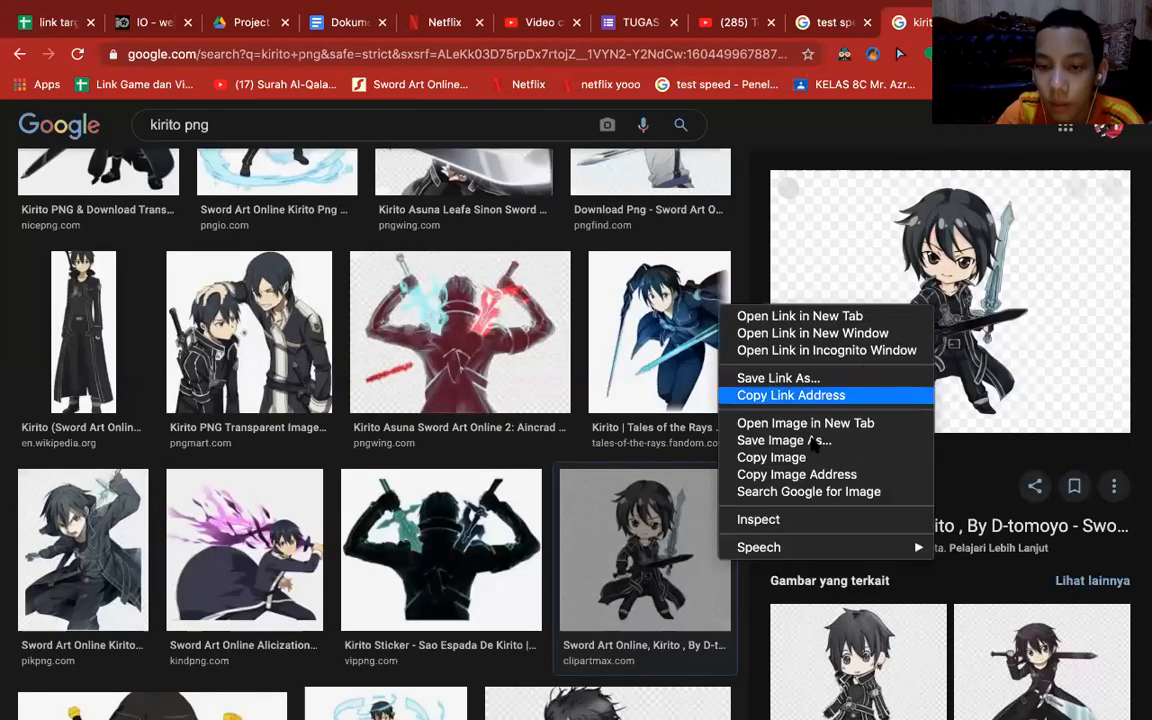
click(812, 443)
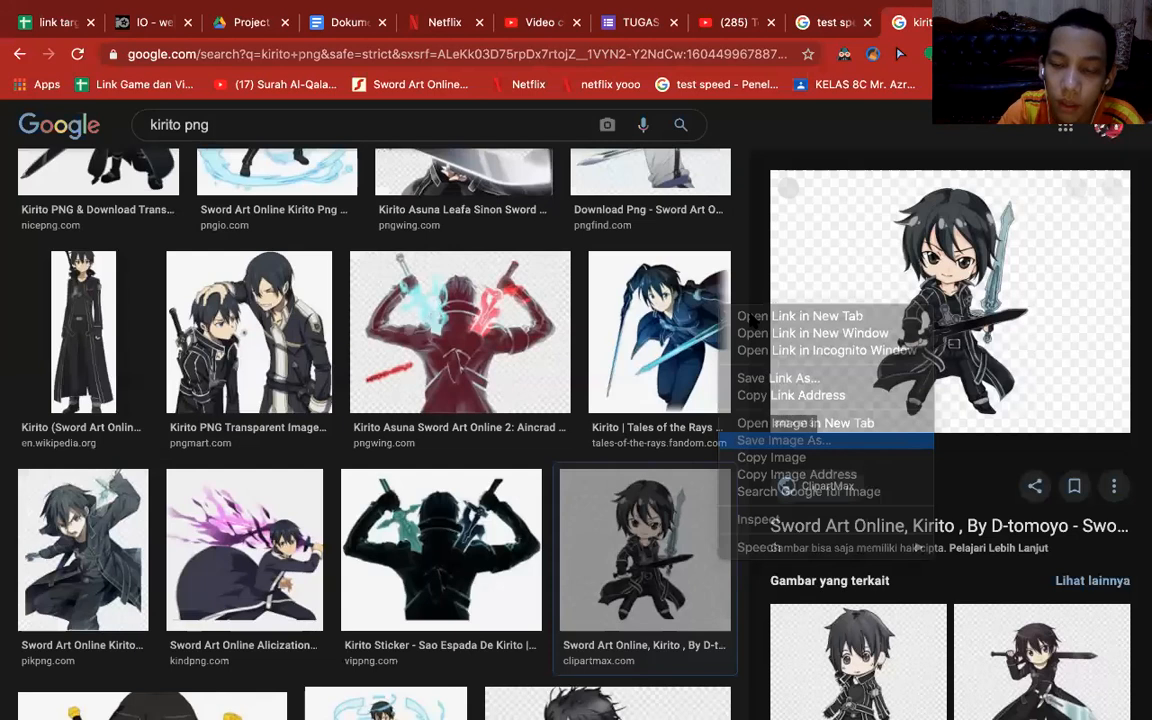
click(601, 172)
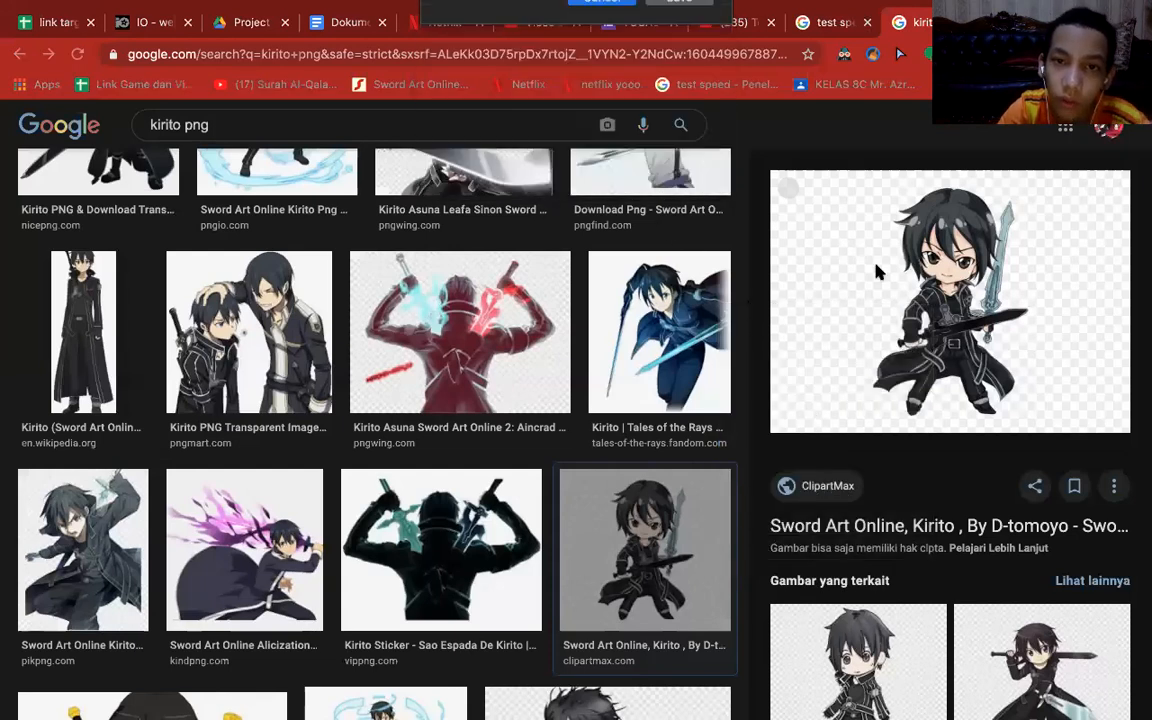
Copy the previewed chibi Kirito image to the clipboard.
right_click(872, 268)
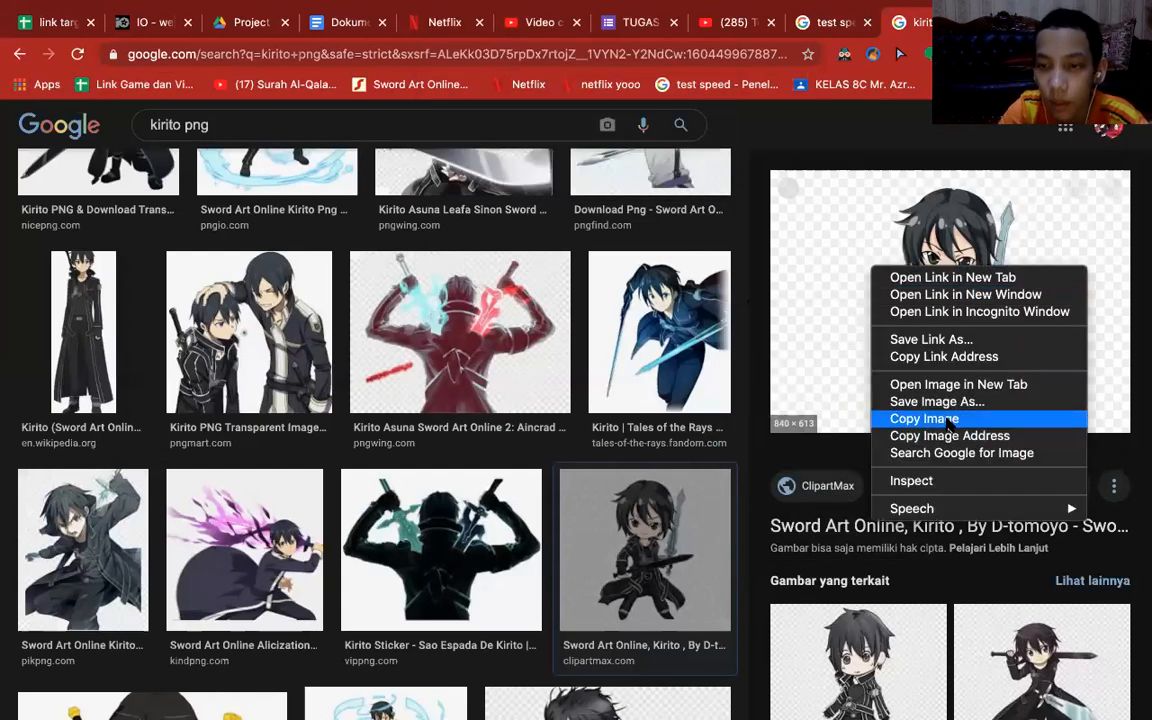
click(958, 419)
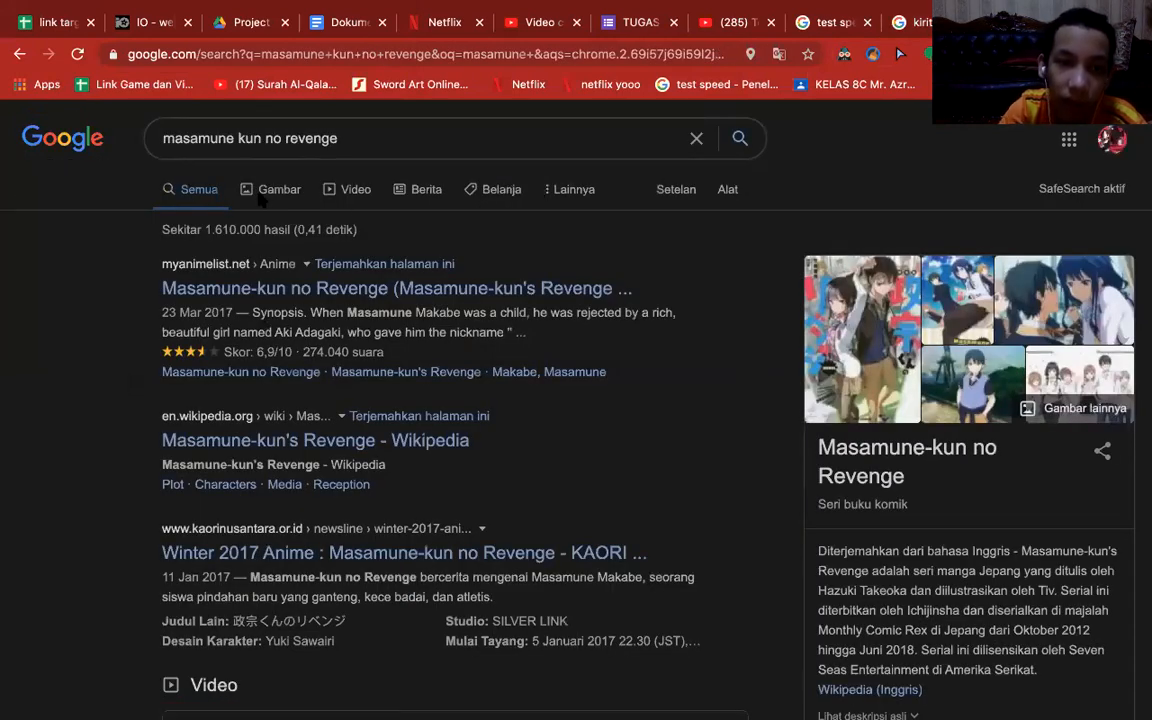
Show the image results for "masamune kun no revenge" and look through the character pictures for a suitable one.
click(261, 196)
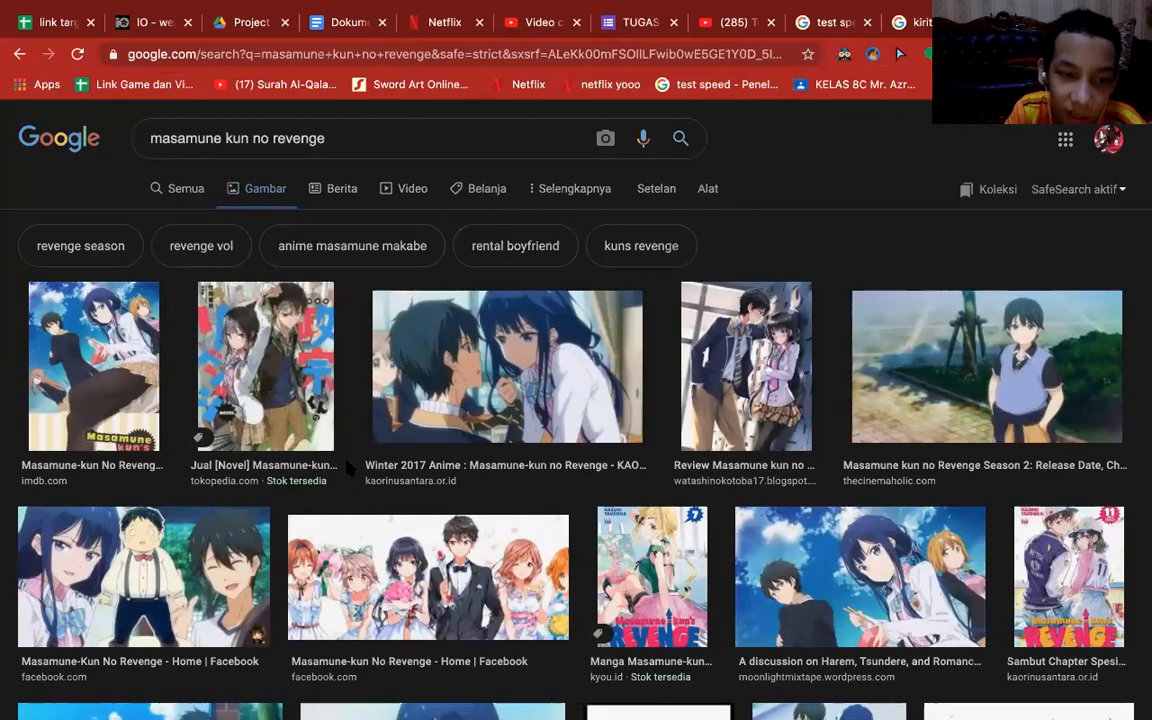
scroll(346, 467, down, 8)
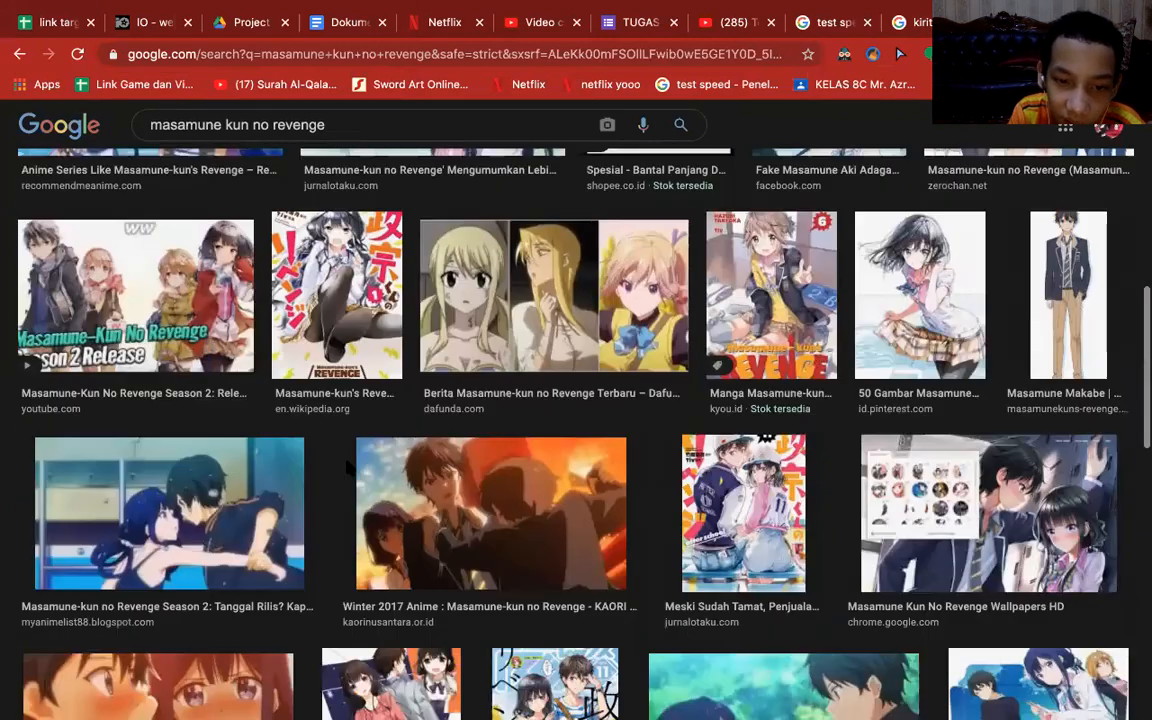
scroll(347, 467, down, 5)
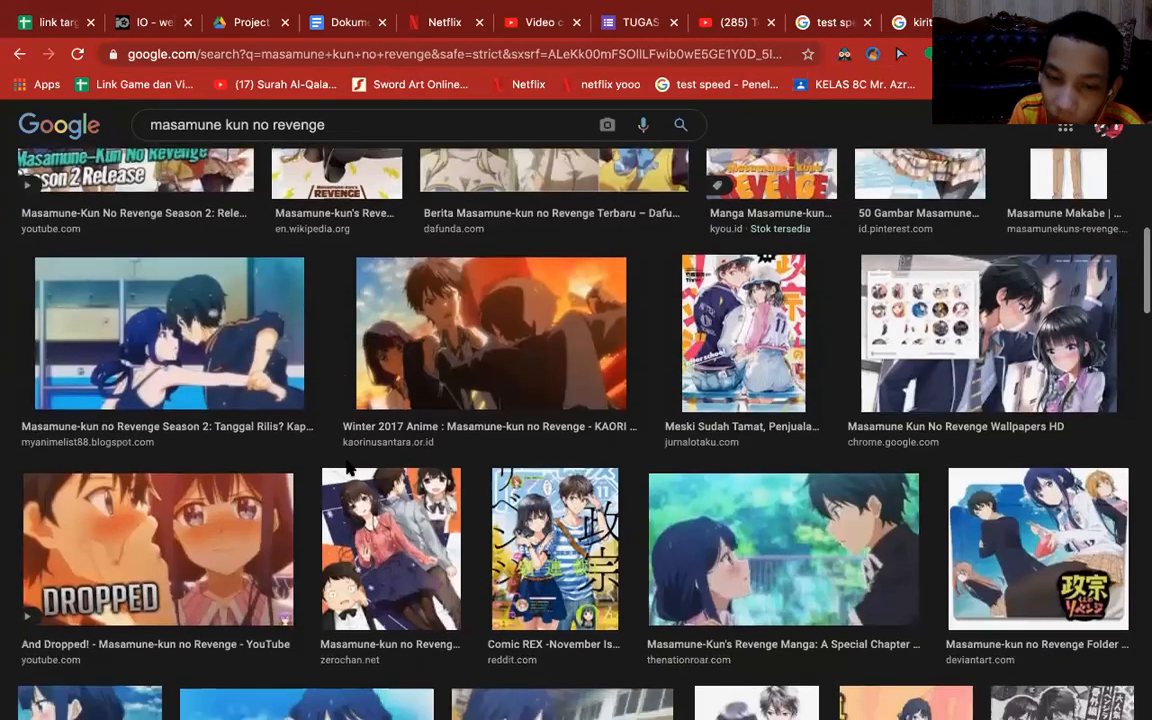
scroll(348, 467, down, 6)
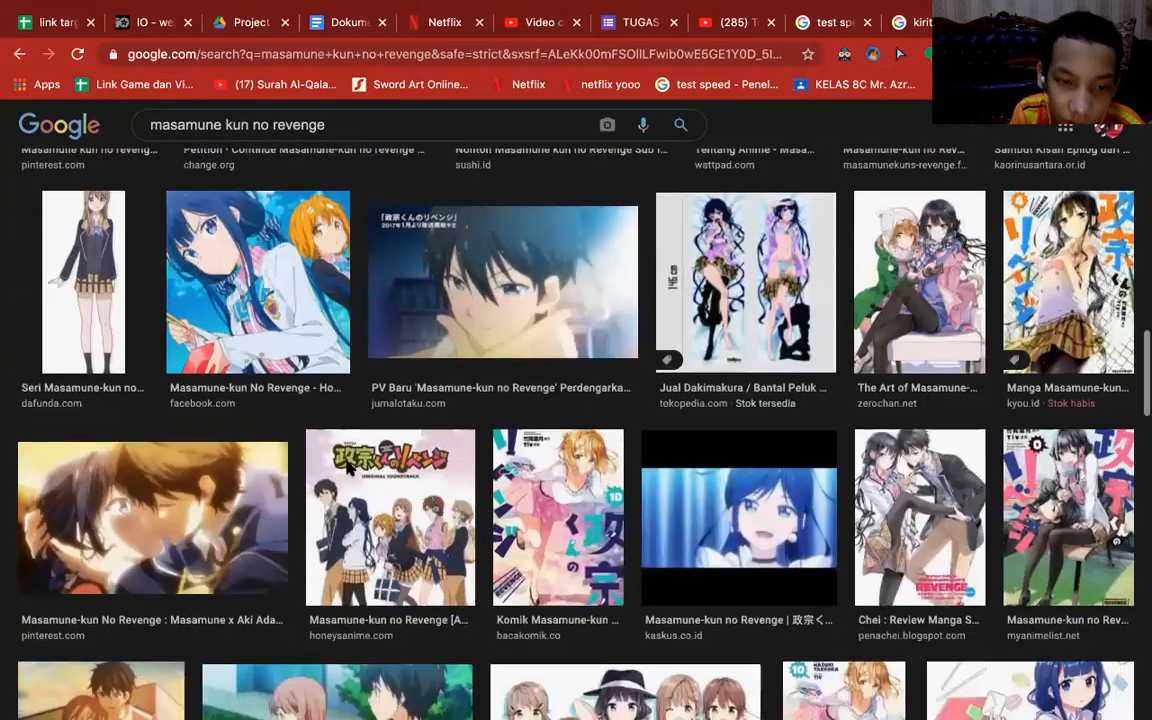
scroll(348, 467, down, 5)
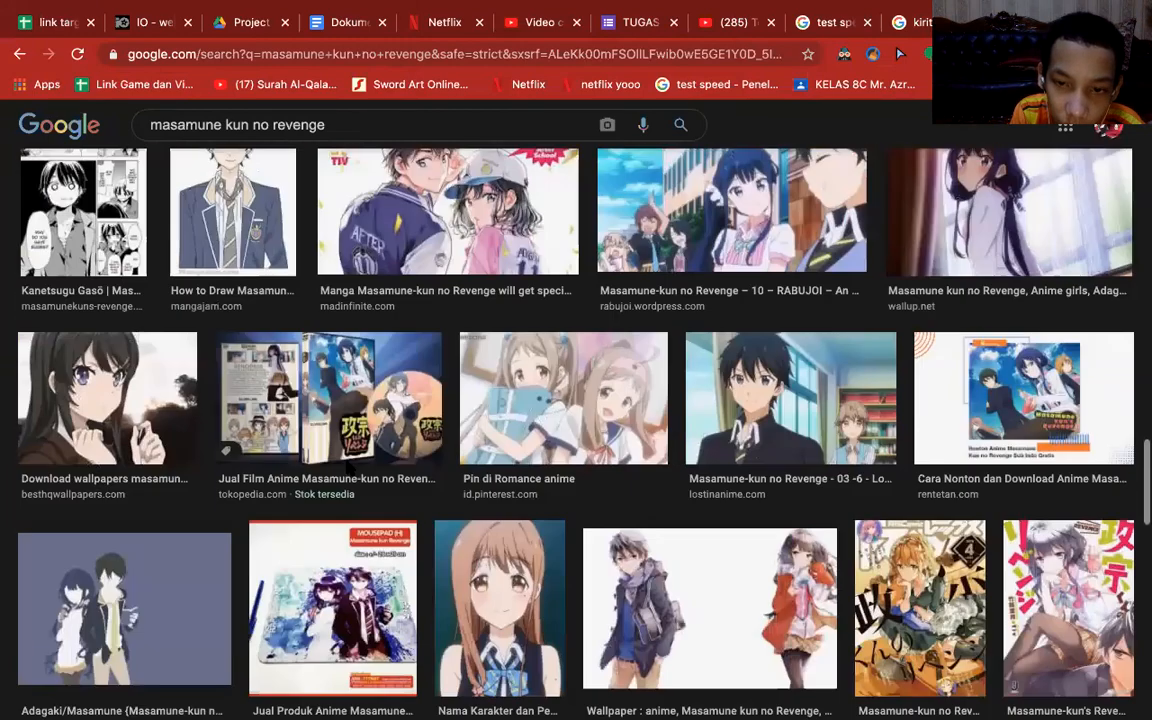
scroll(348, 467, up, 2)
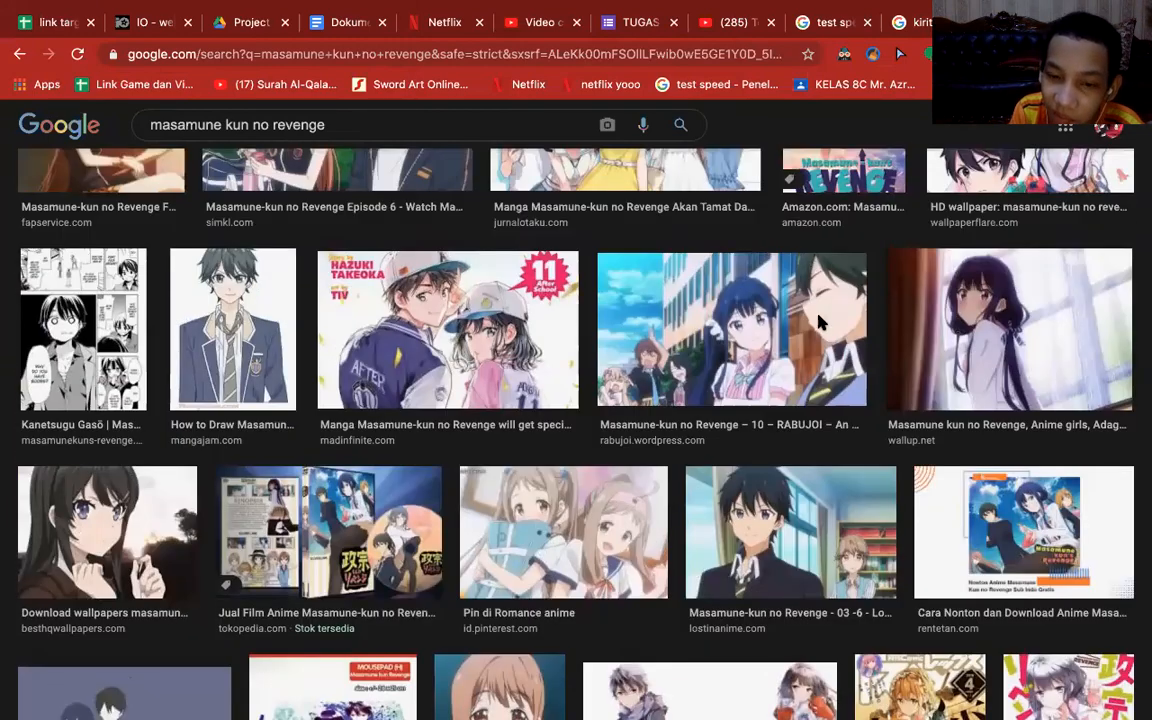
scroll(818, 316, down, 4)
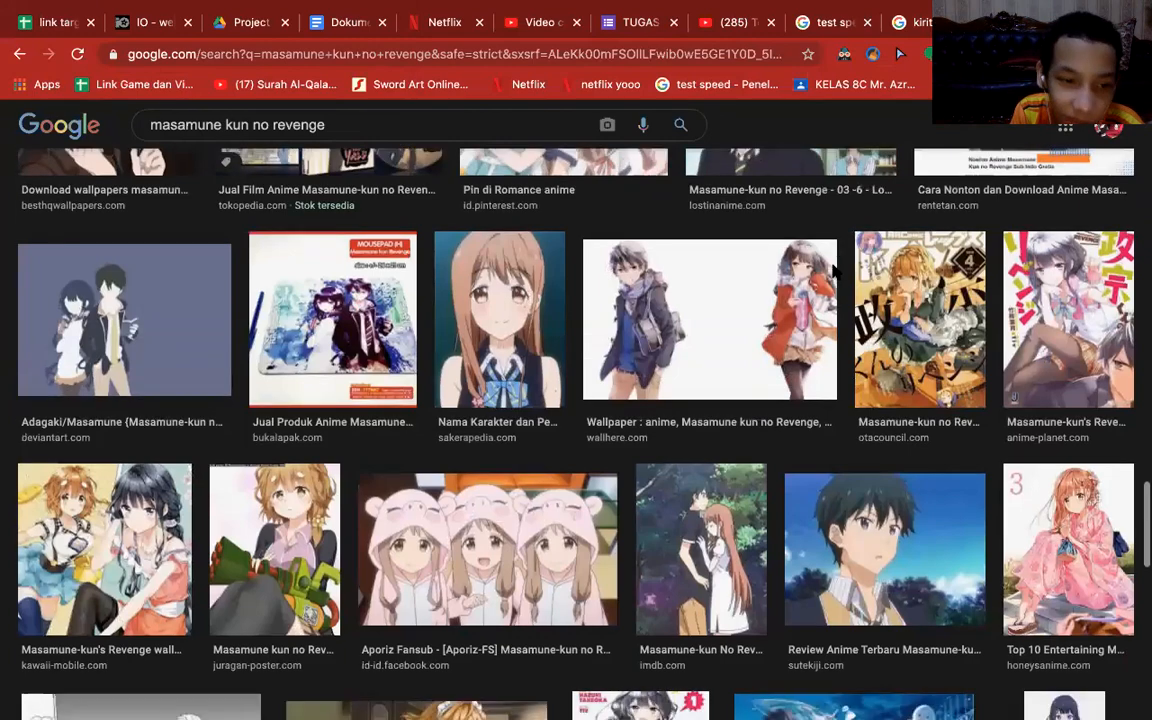
scroll(833, 262, down, 5)
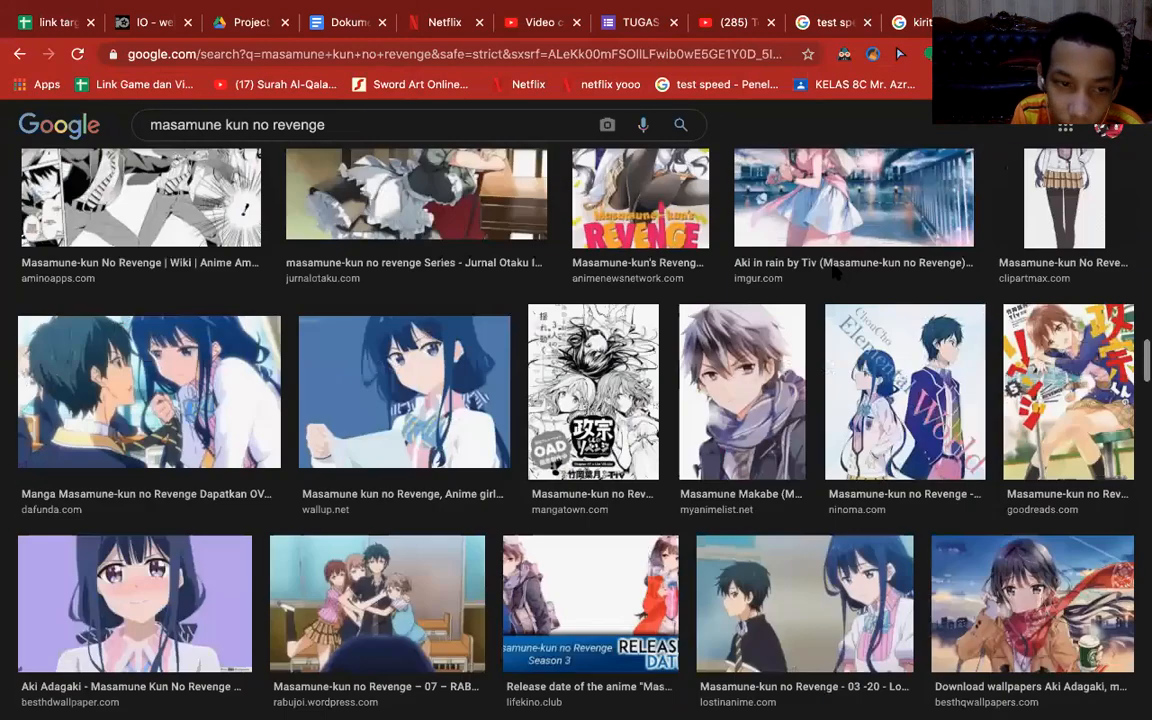
scroll(833, 276, down, 4)
scroll(833, 268, down, 7)
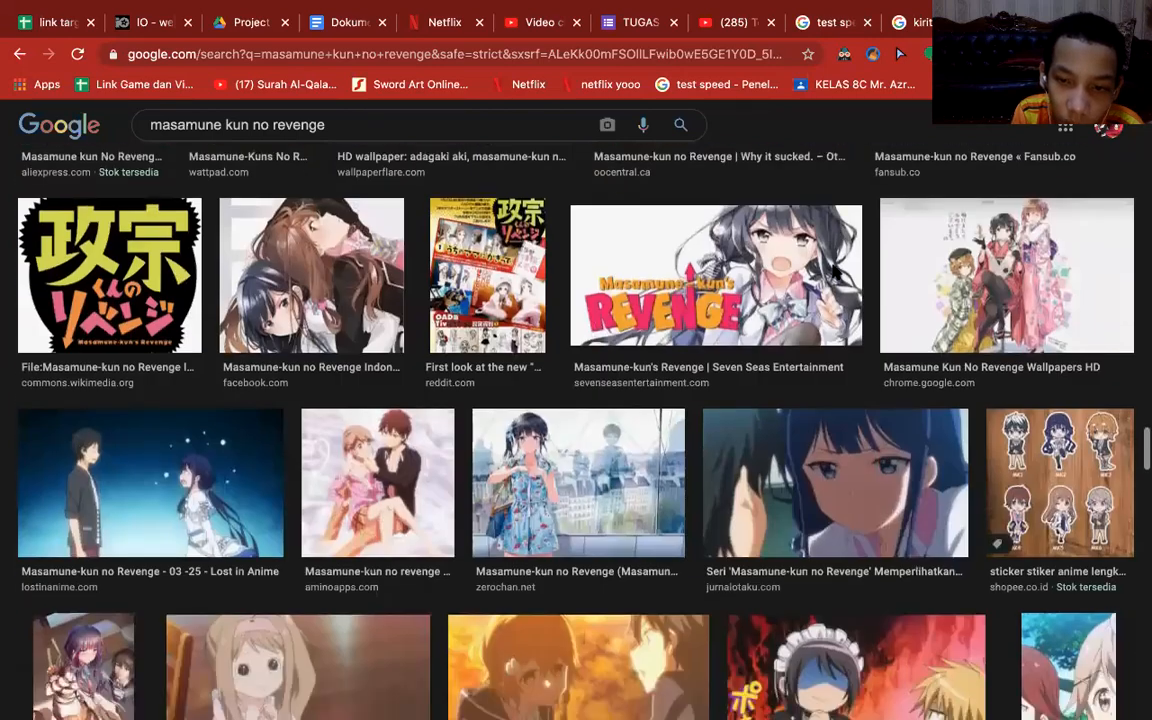
scroll(835, 272, down, 1)
Return to the Kirito results, switch to Adobe Illustrator and paste the copied chibi Kirito image onto the artboard.
click(940, 22)
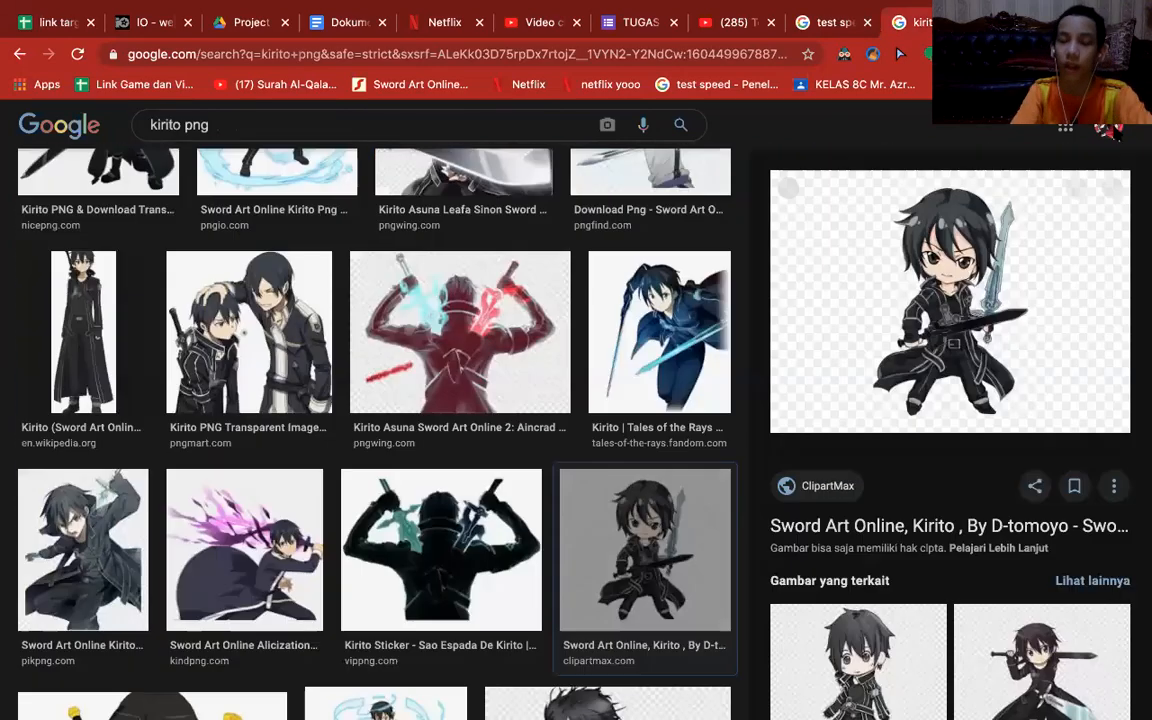
key(ctrl+Left)
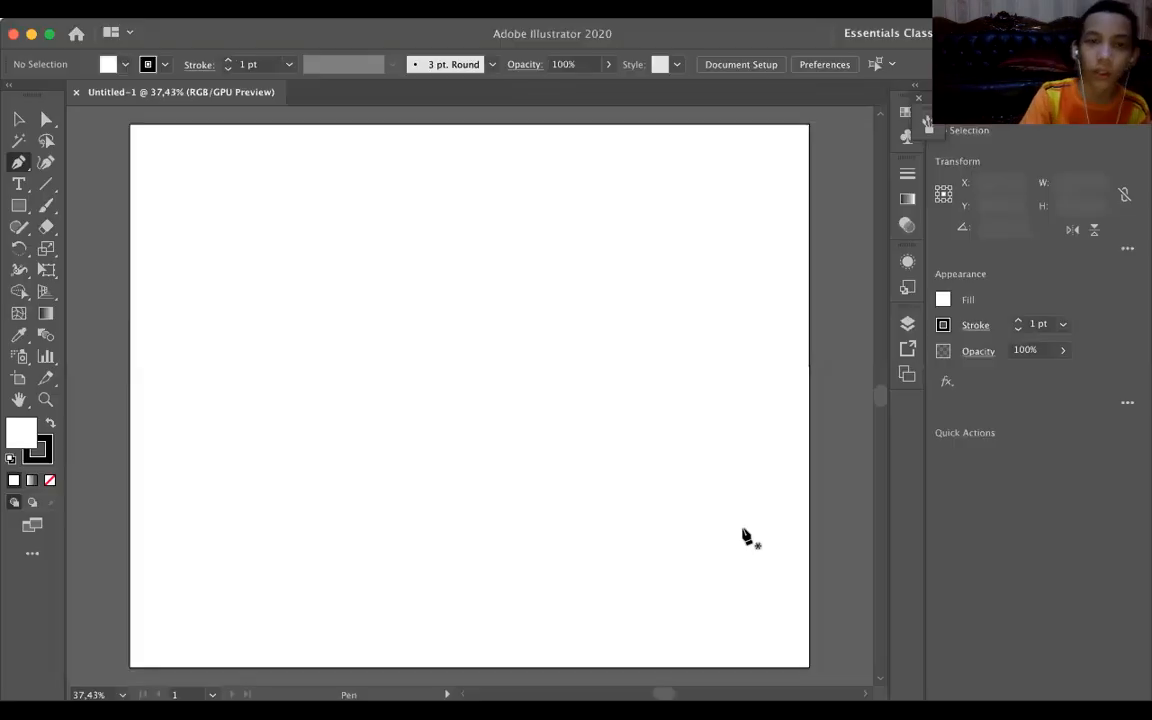
click(700, 497)
click(18, 119)
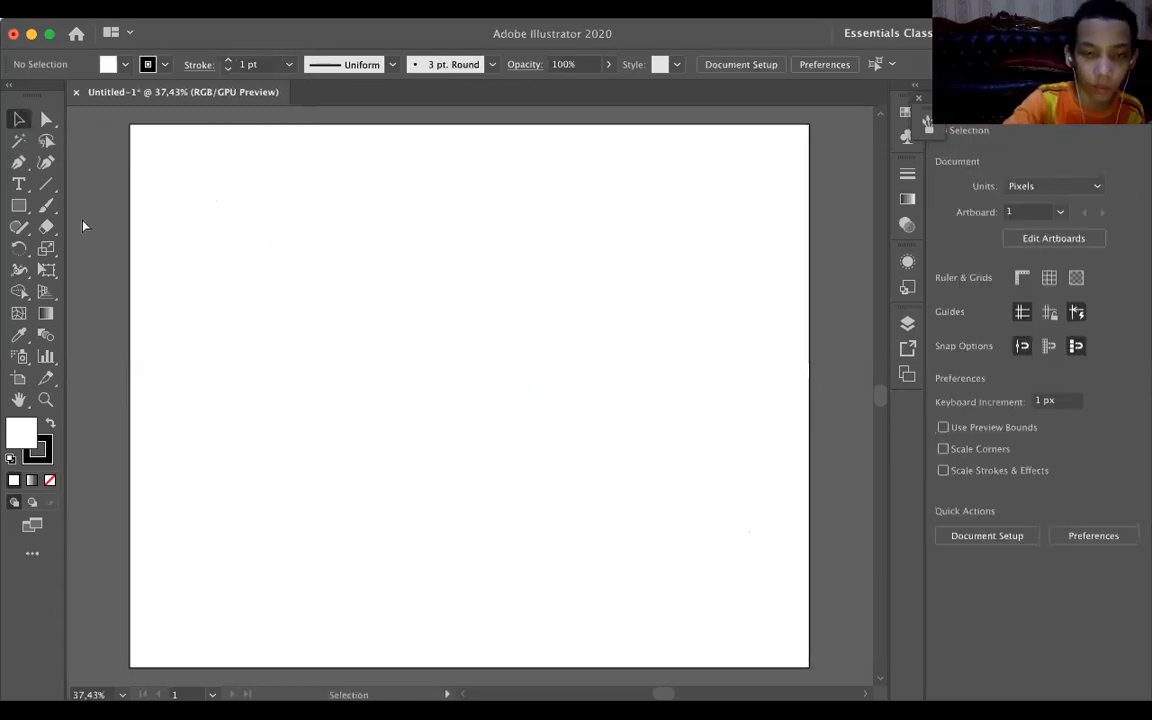
key(super)
key(super+v)
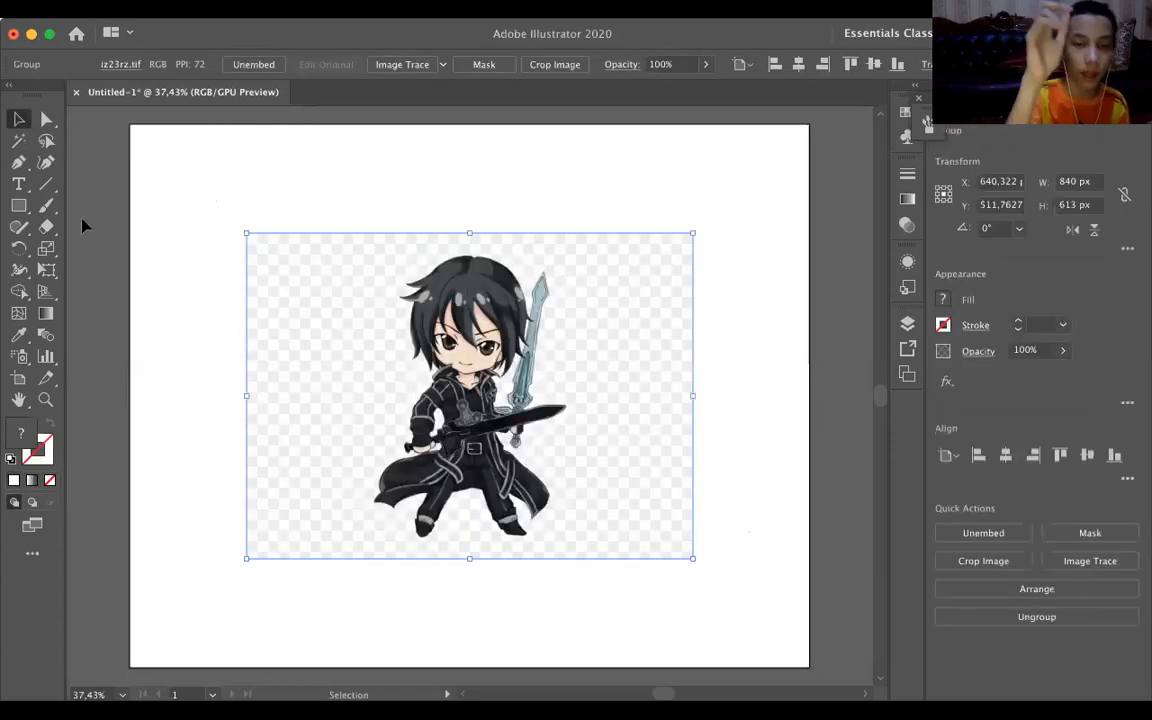
Lock the pasted Kirito image in place on the artboard.
click(129, 193)
click(339, 340)
key(super+2)
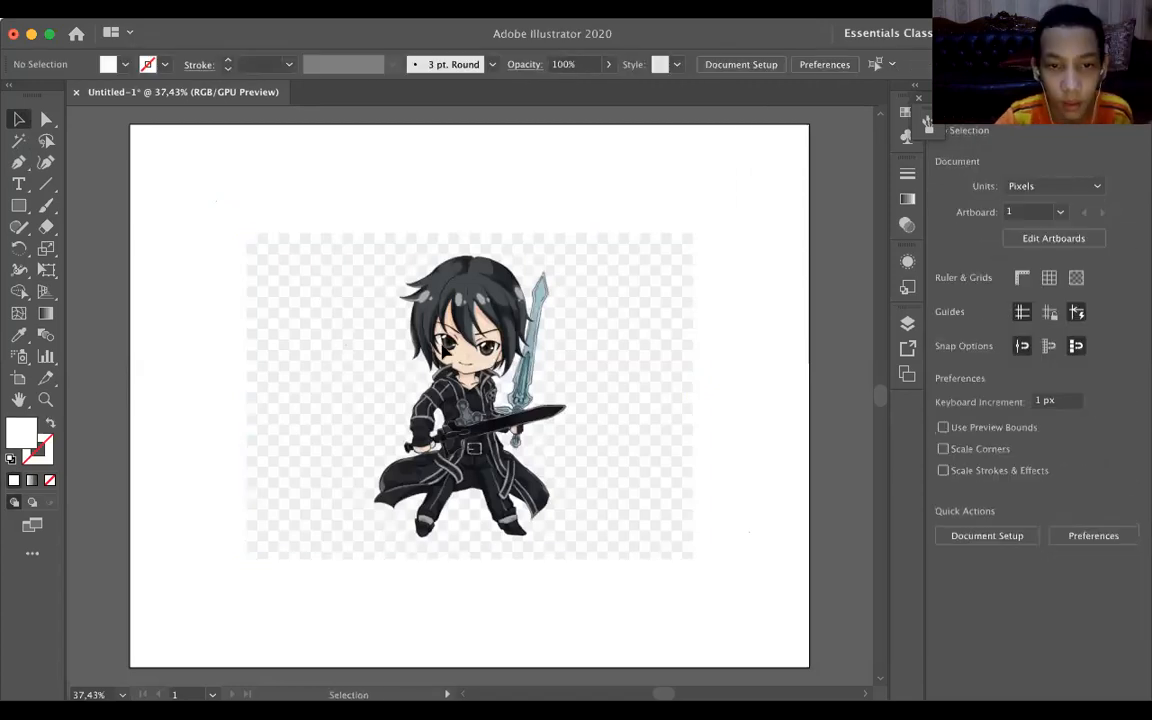
With the Pen tool, trace Kirito's upper-left hair tuft from the notch under its tip up along the outer hair edge, and deselect the path.
scroll(446, 352, up, 10)
scroll(445, 352, right, 3)
scroll(445, 352, up, 2)
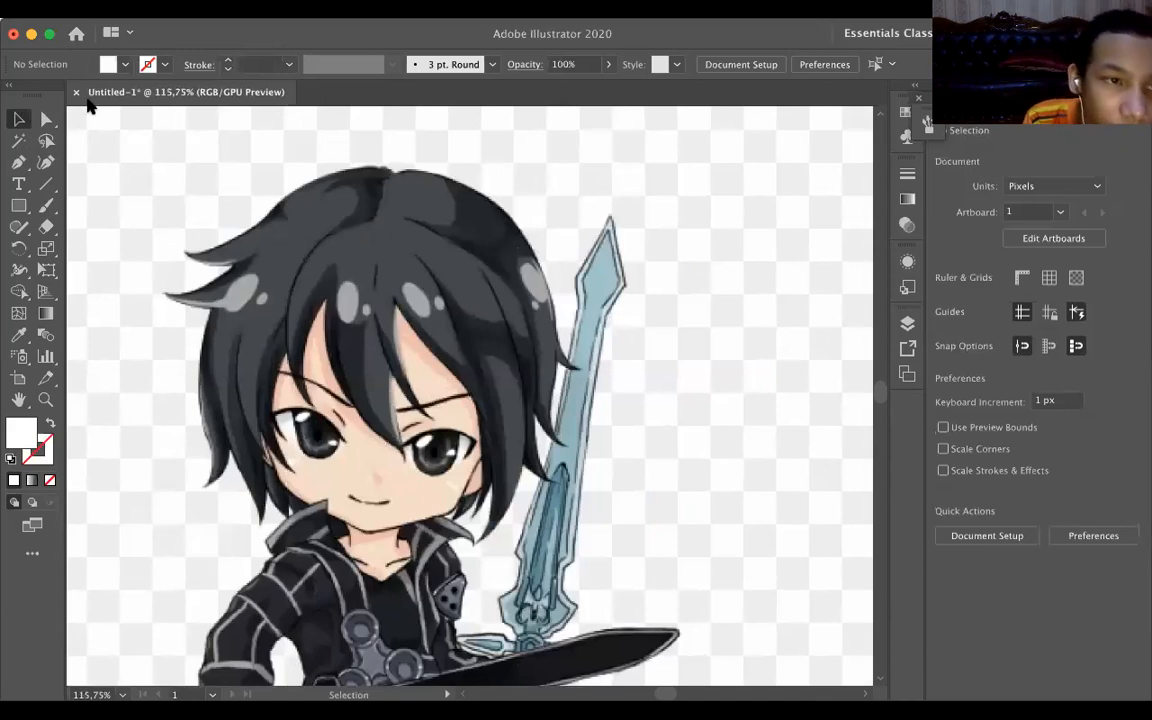
key(p)
click(230, 266)
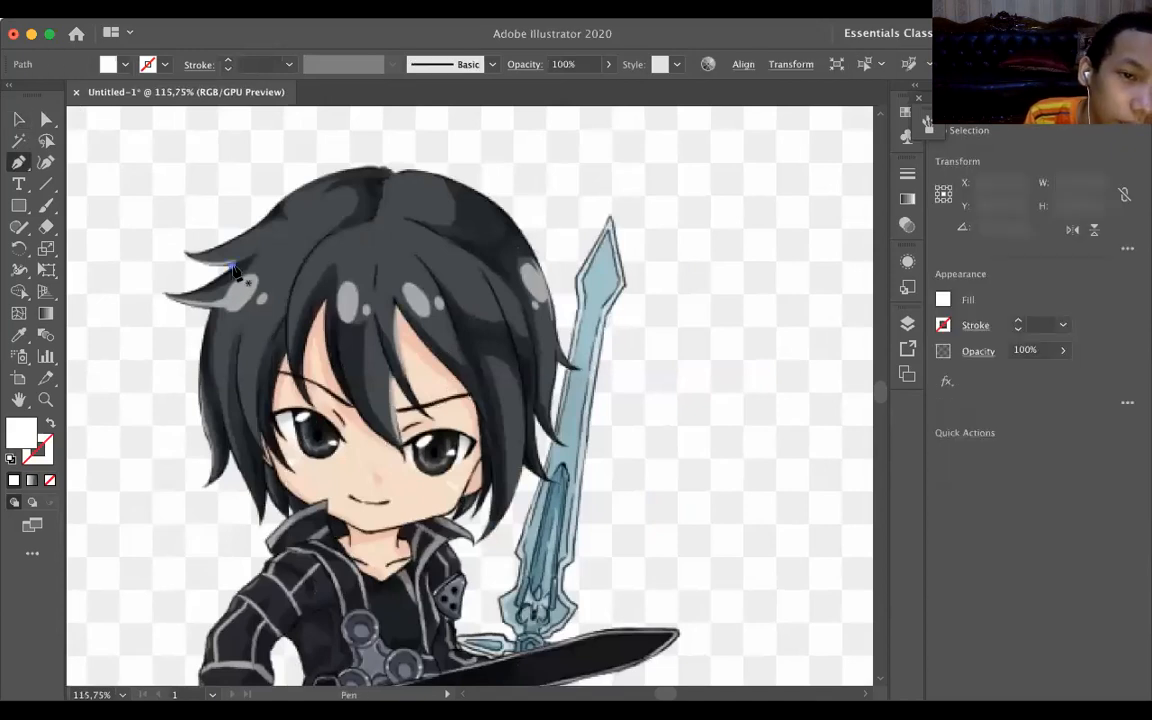
drag(186, 251, 167, 238)
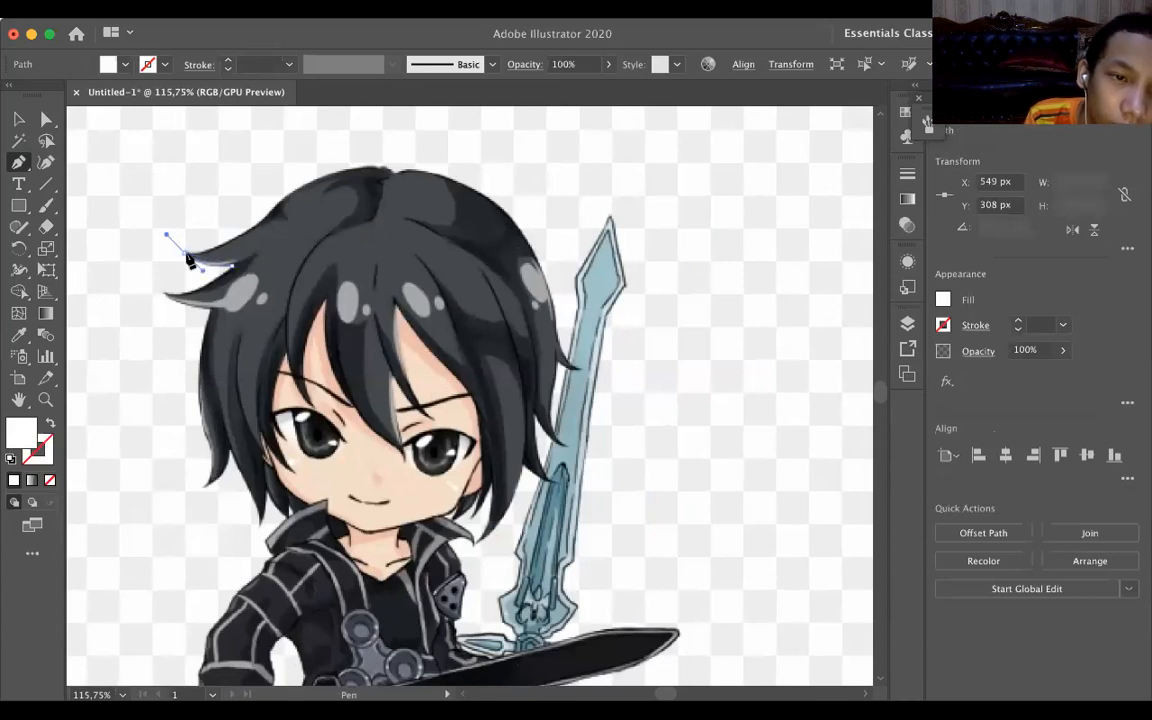
drag(185, 253, 257, 217)
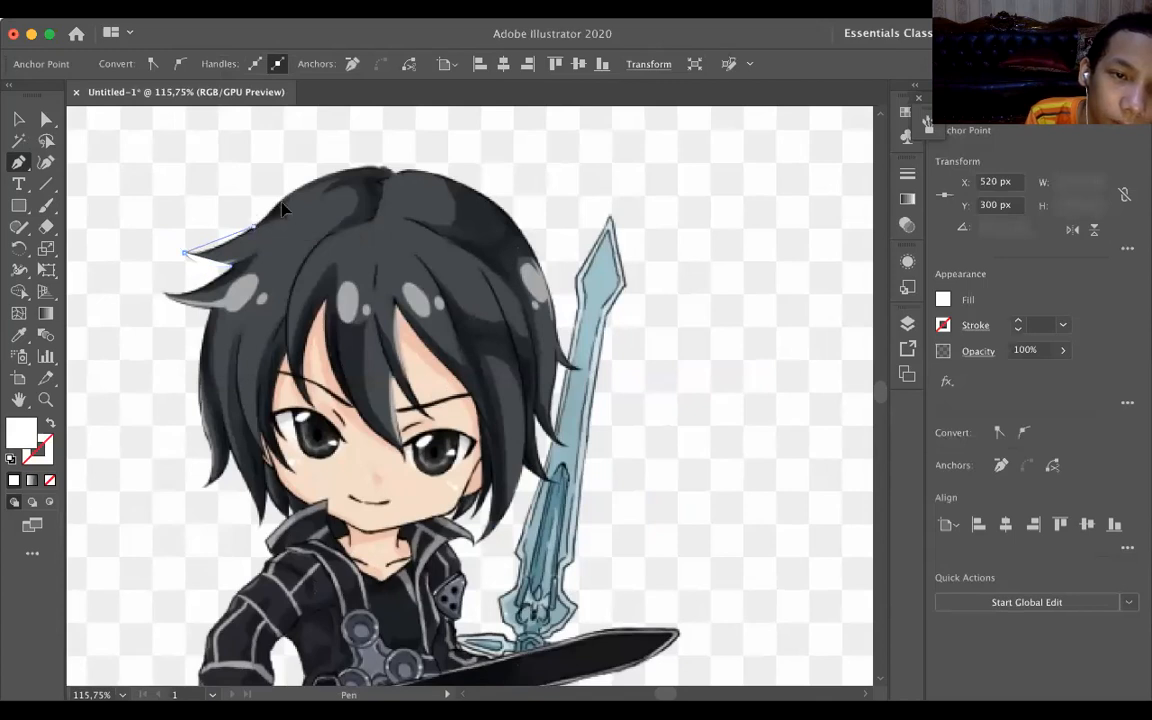
click(283, 207)
drag(286, 199, 282, 210)
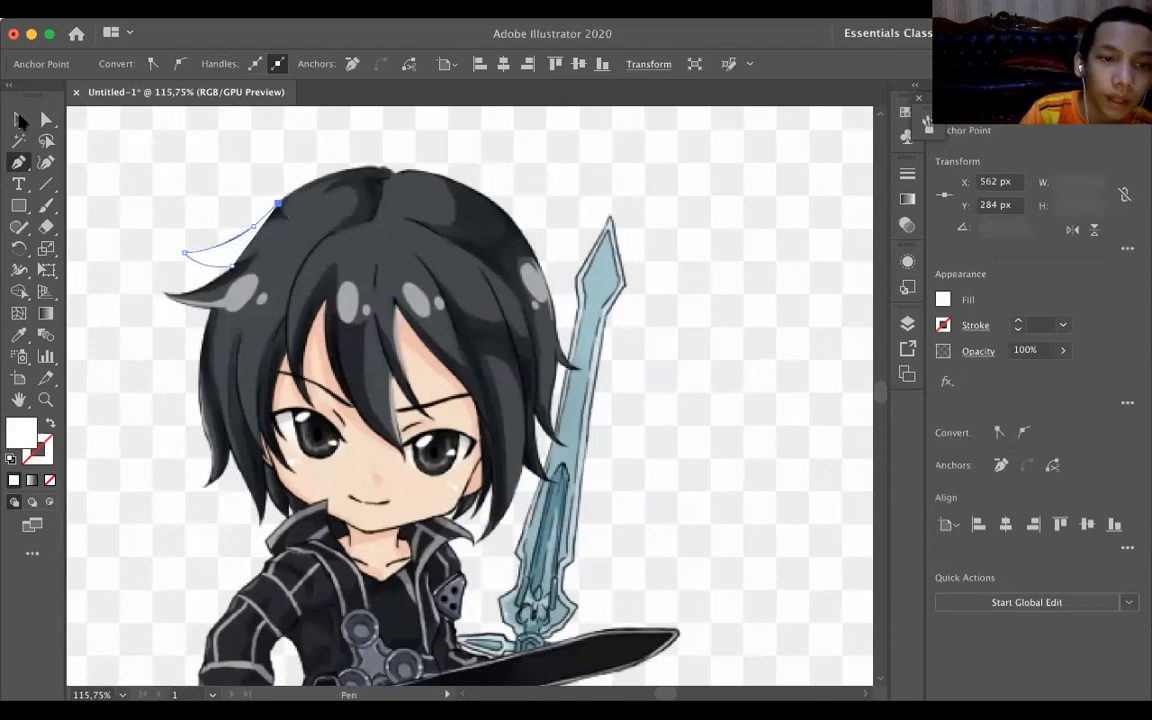
click(19, 117)
click(119, 126)
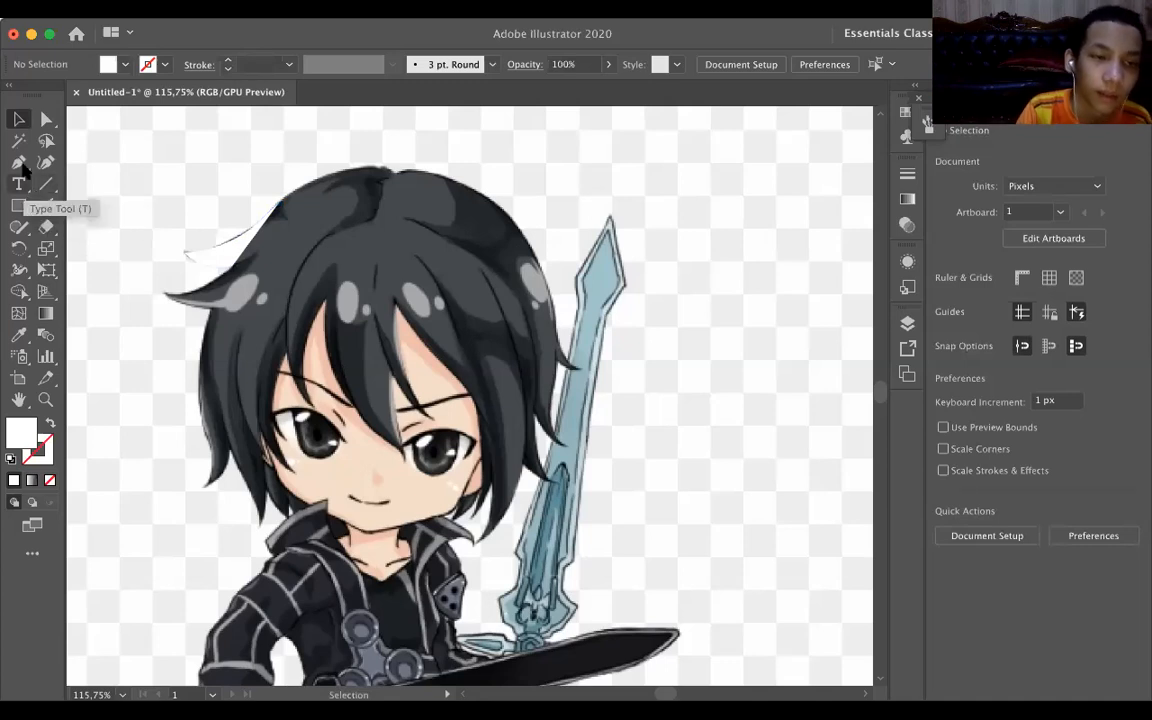
Add a text line above the Kirito image containing the creator's full name followed by "8c idn".
click(21, 178)
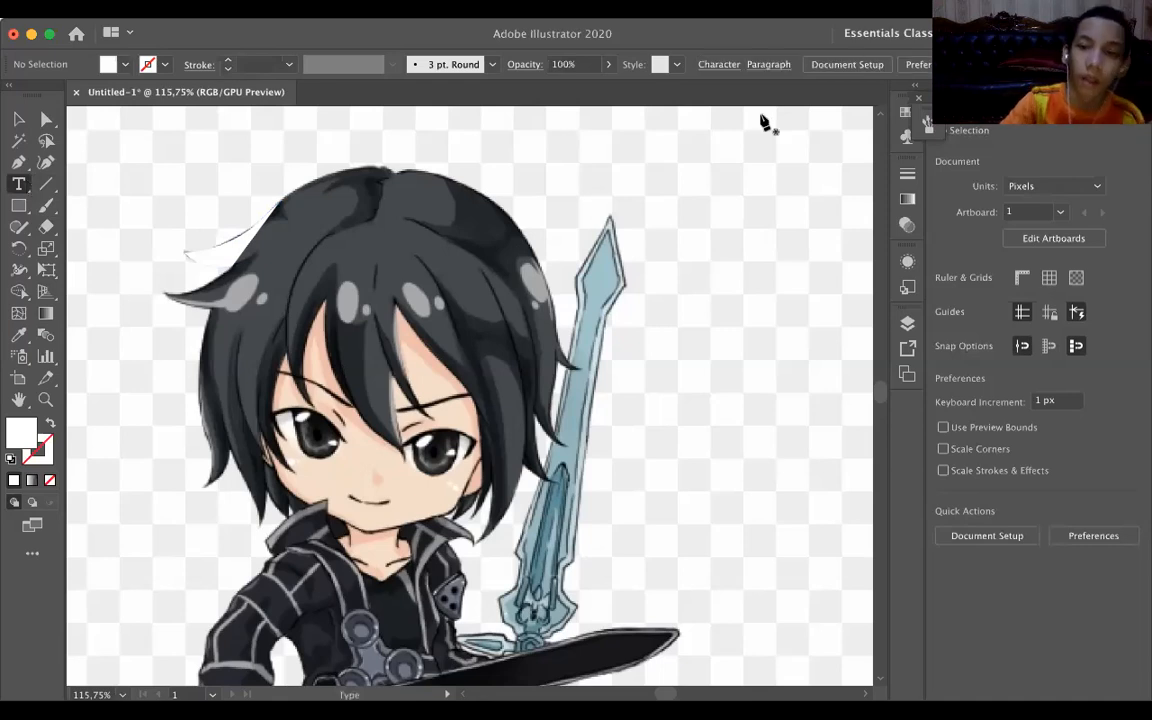
key(p)
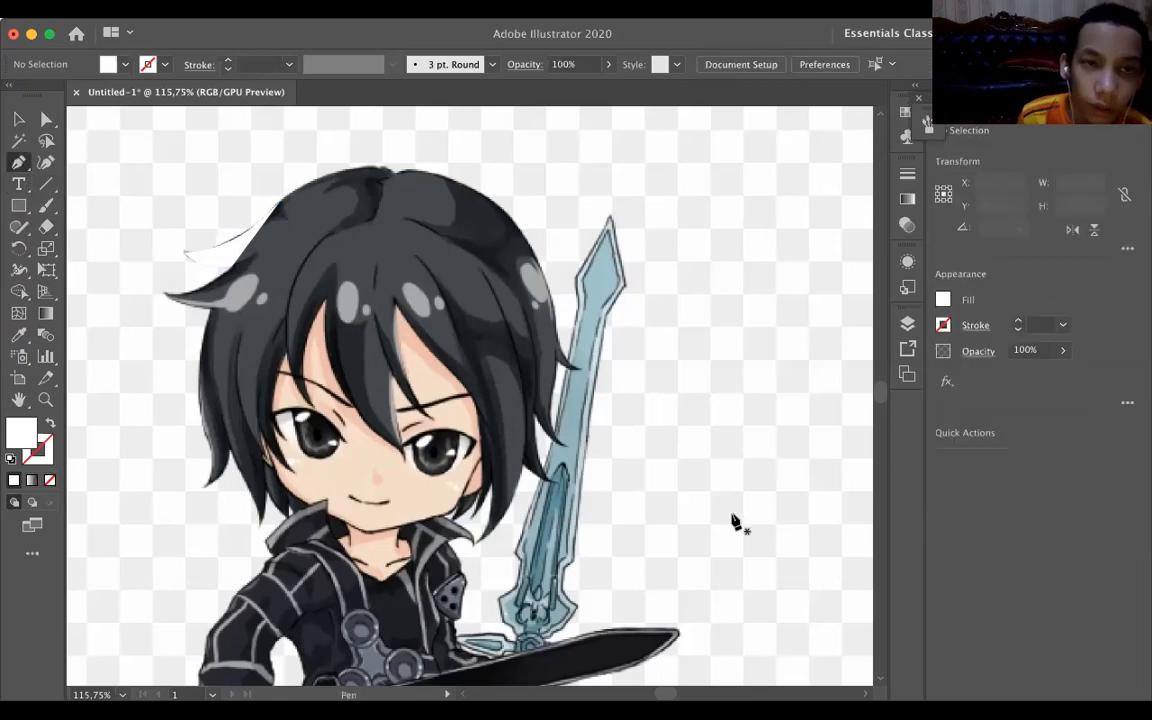
scroll(735, 522, down, 10)
scroll(735, 522, up, 3)
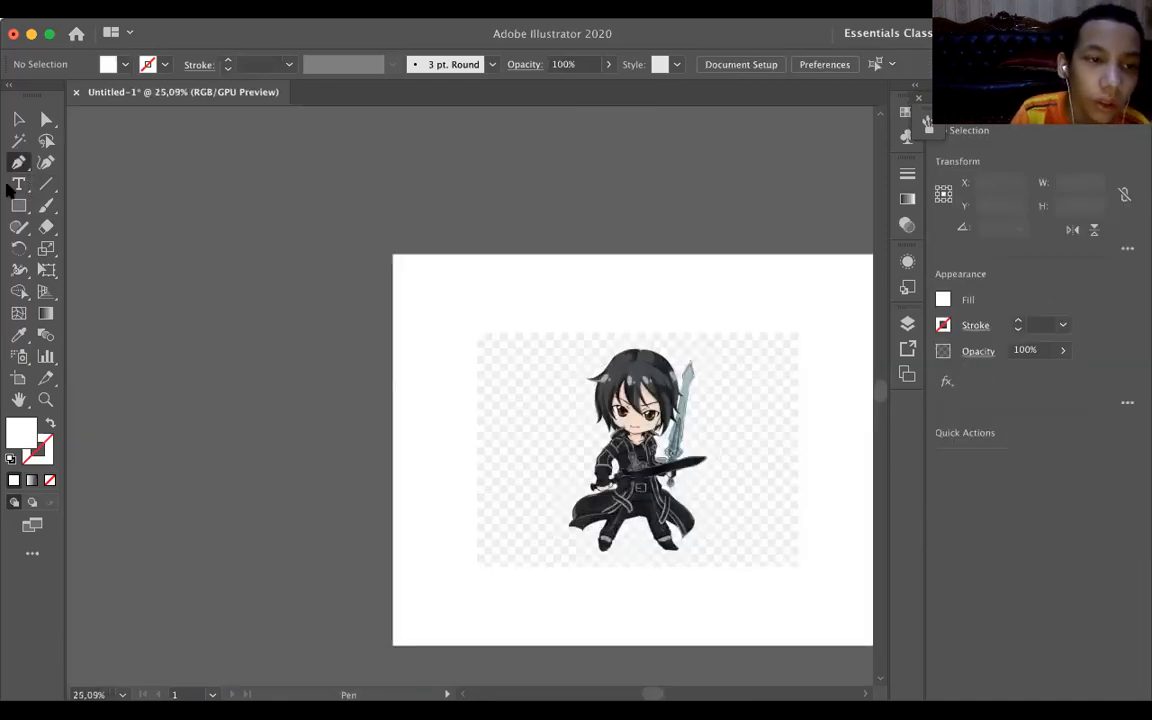
scroll(735, 522, up, 2)
key(t)
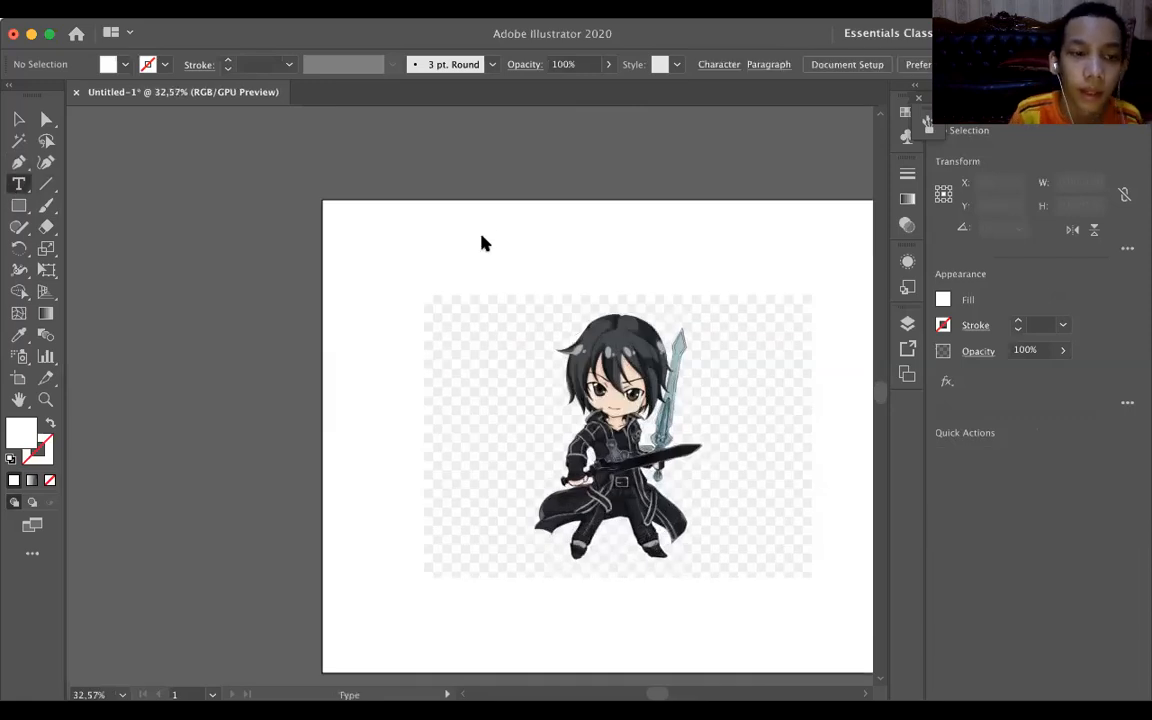
click(484, 238)
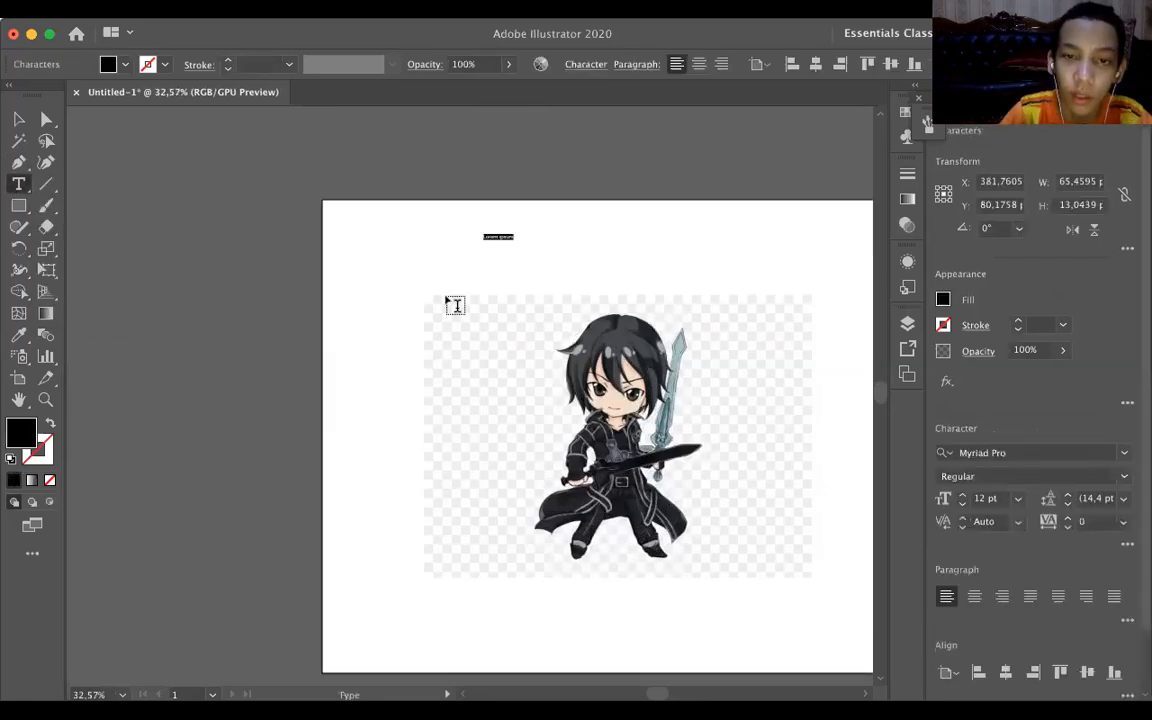
scroll(455, 304, up, 5)
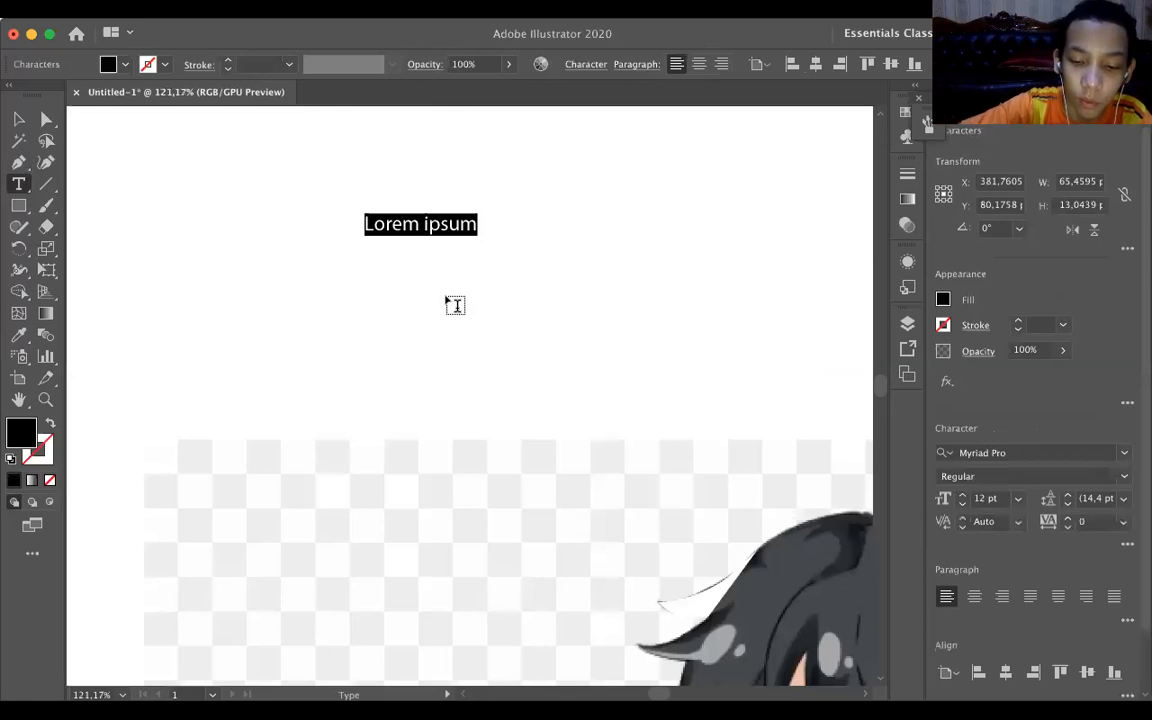
text(muhammad )
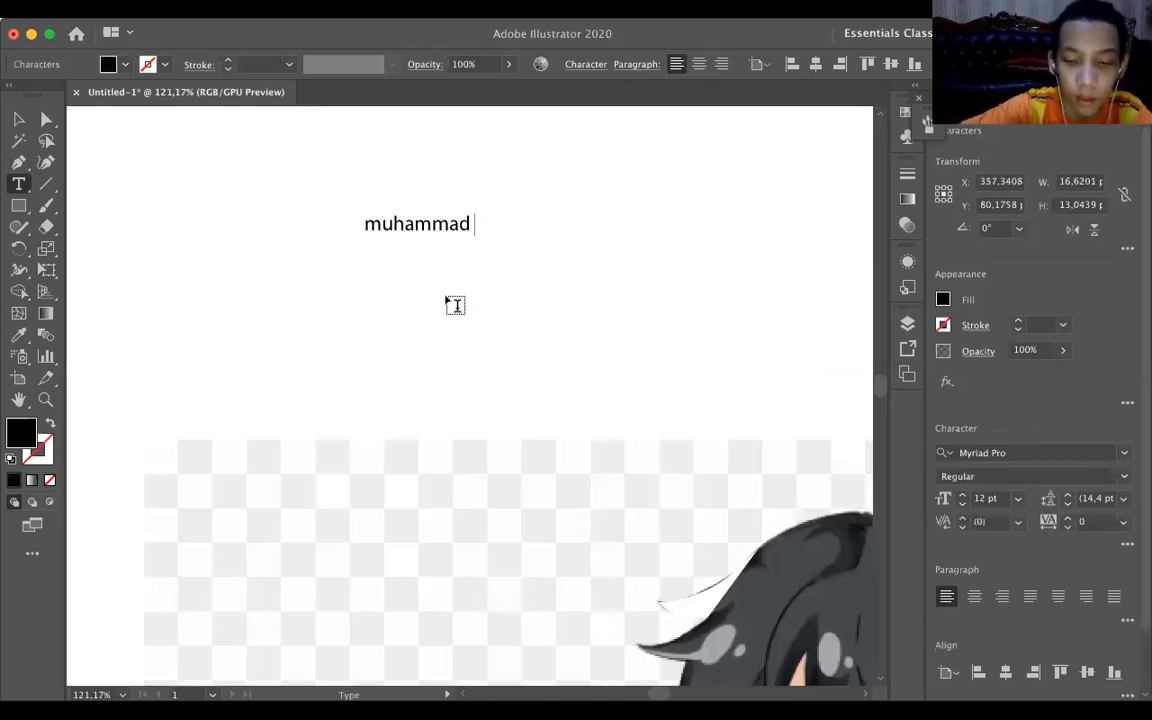
text(fachri r)
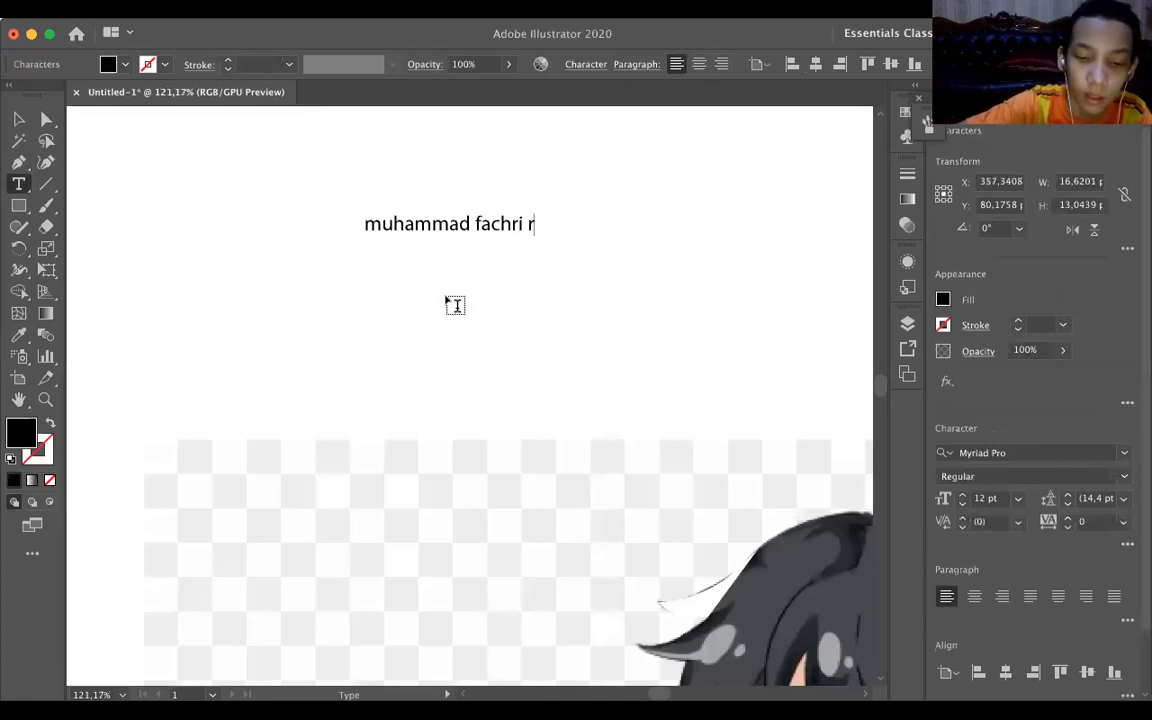
text(azalin)
key(BackSpace)
text(8c idn)
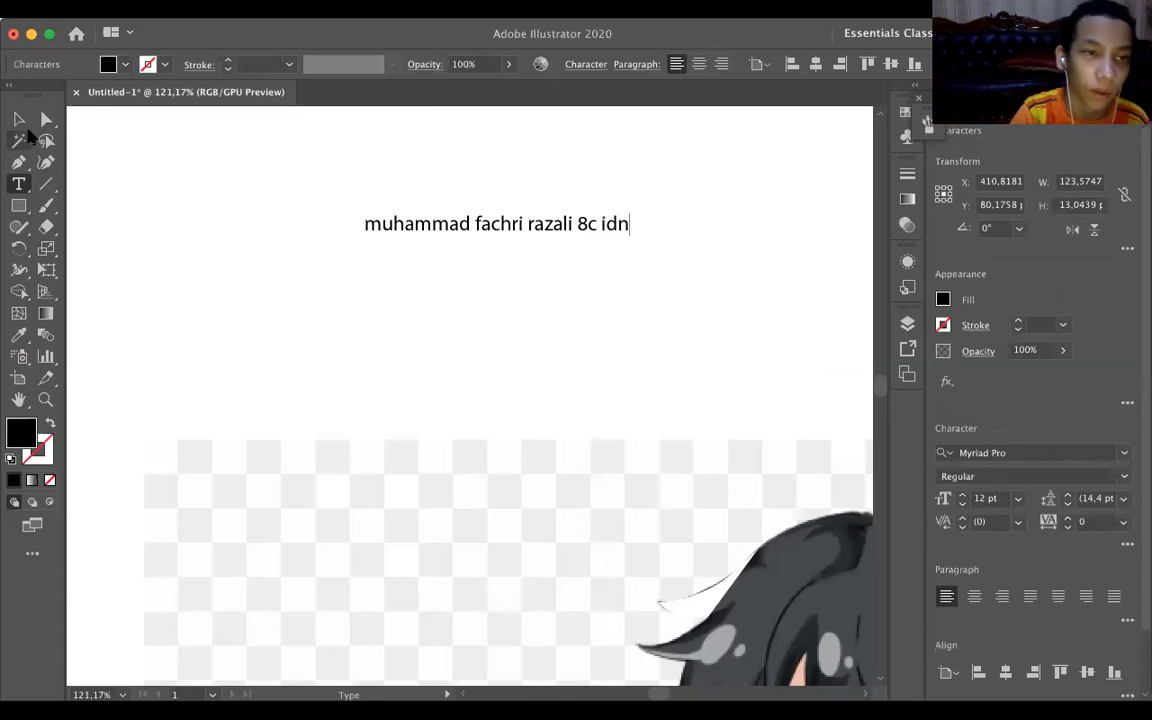
key(Escape)
Continue the open hair path with the Pen tool along the top of the head to the parting, ending in a corner point.
click(18, 162)
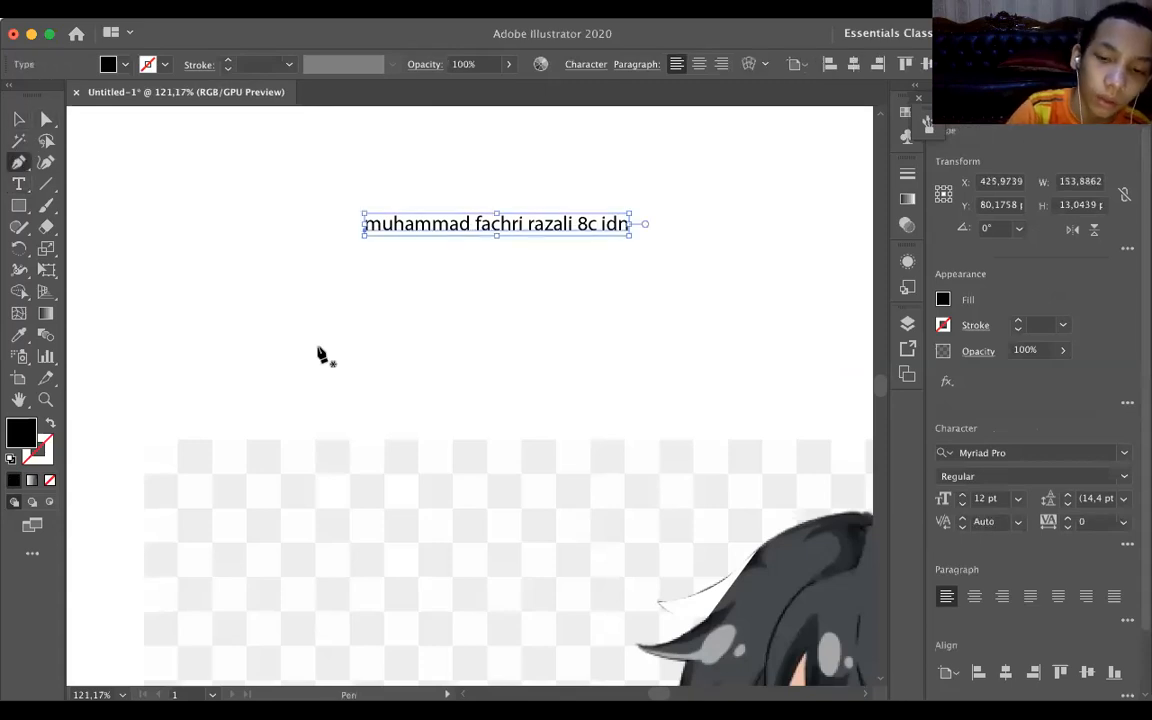
scroll(540, 501, right, 5)
scroll(540, 501, down, 2)
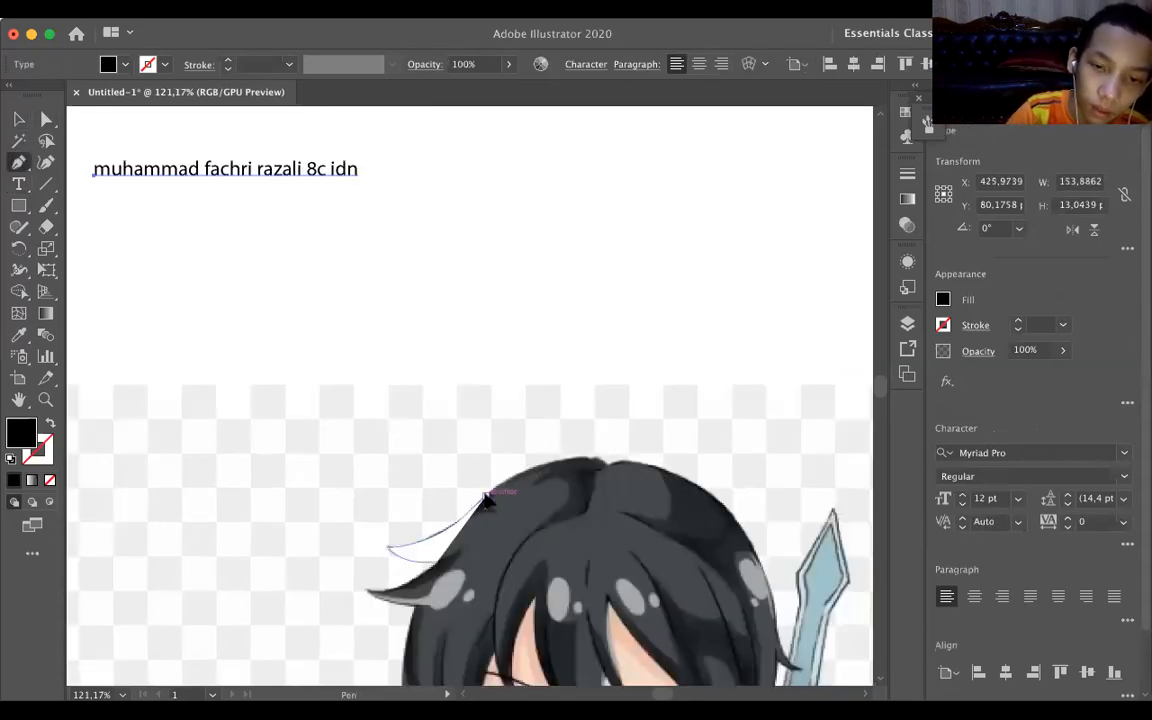
click(485, 497)
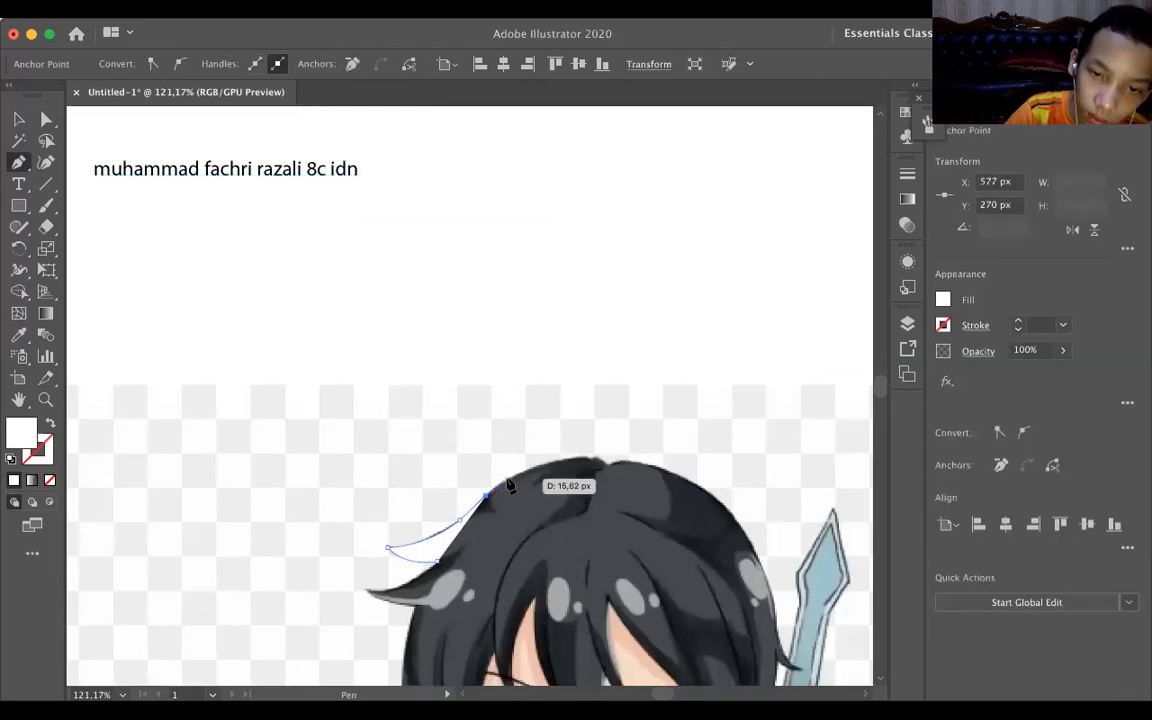
scroll(490, 500, up, 4)
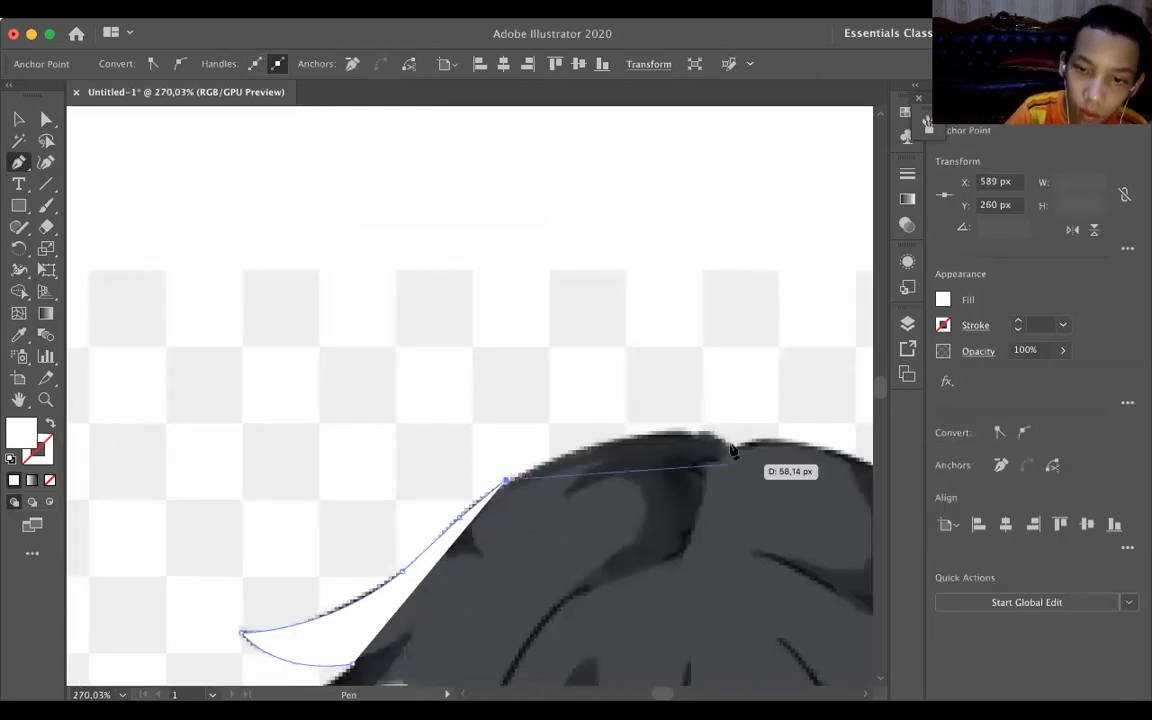
drag(731, 446, 789, 491)
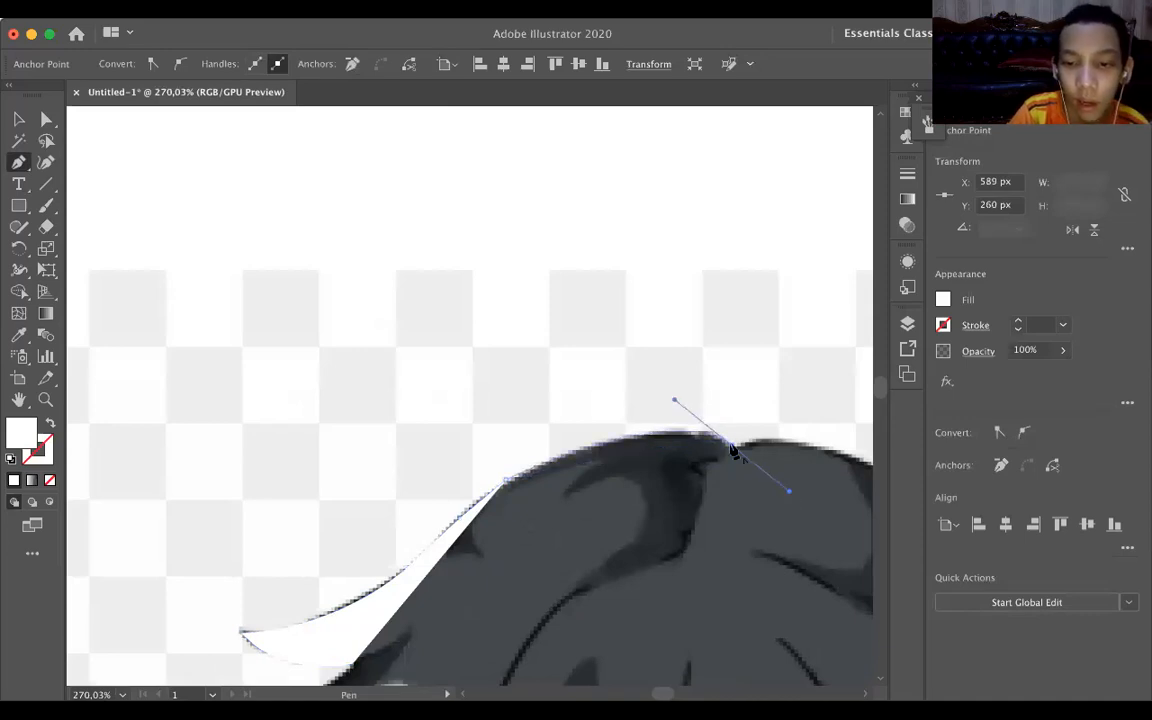
click(732, 446)
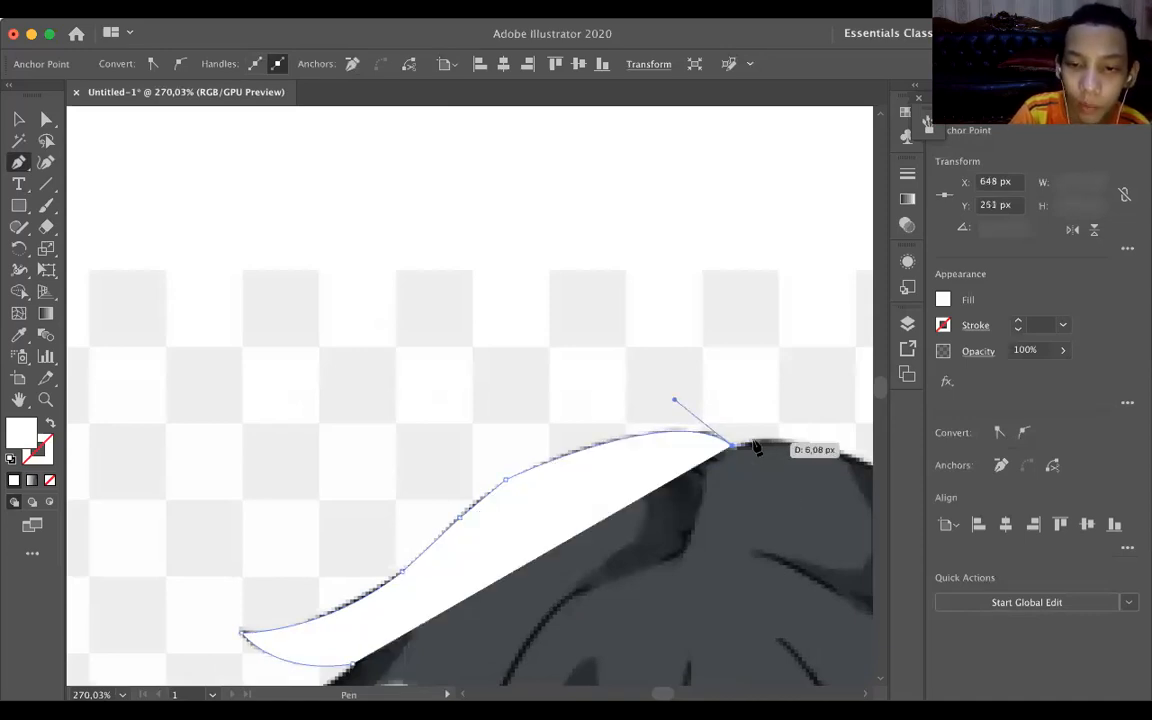
Continue the hair path with the Pen tool from the parting over the right crown to the side highlight, ending in a corner point.
click(751, 442)
scroll(586, 452, right, 5)
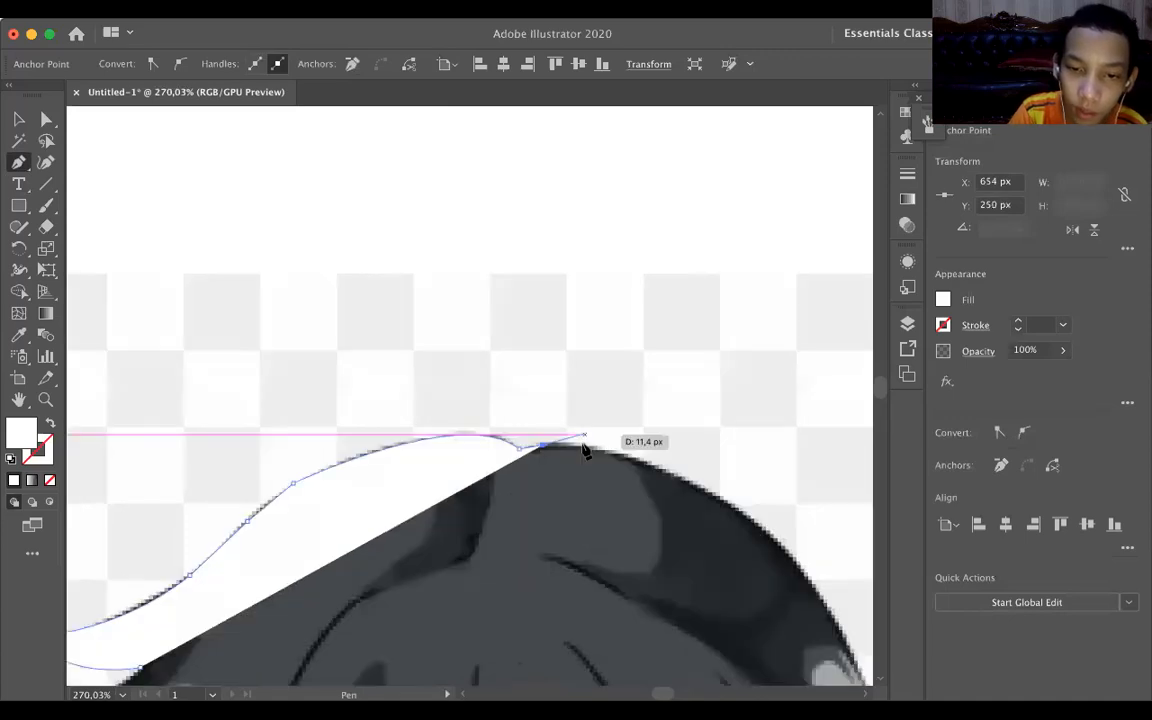
click(581, 446)
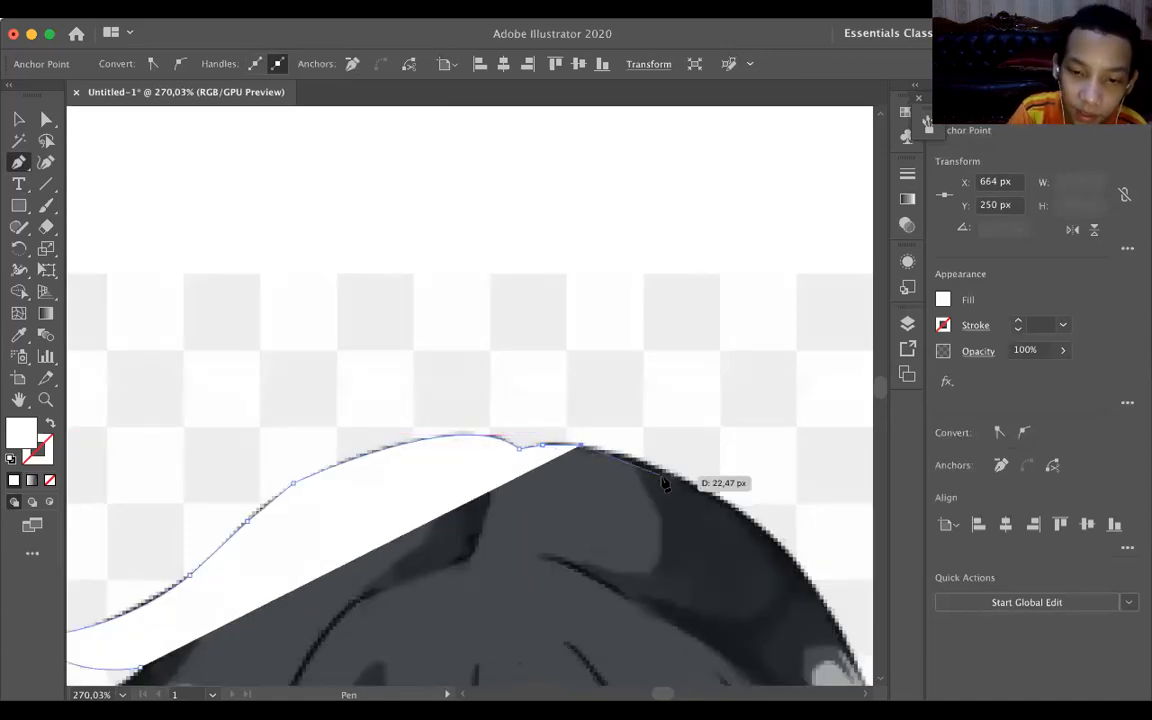
scroll(675, 604, right, 4)
scroll(675, 604, down, 1)
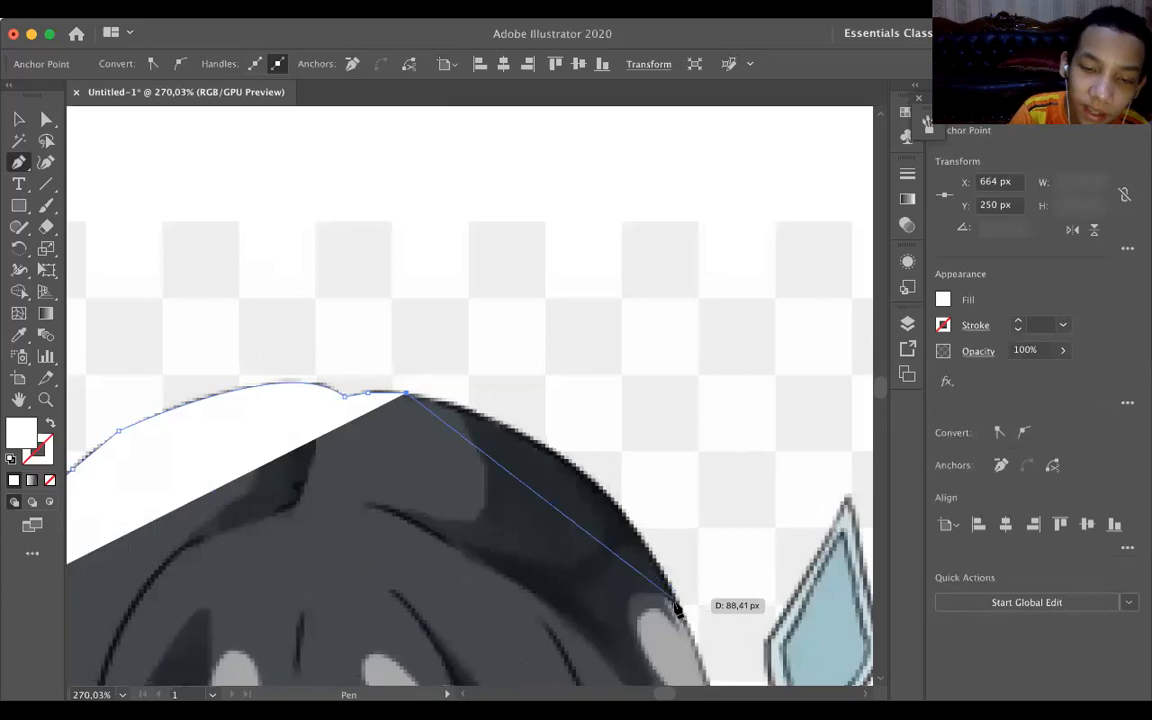
scroll(675, 604, down, 1)
scroll(648, 622, down, 1)
drag(673, 541, 715, 612)
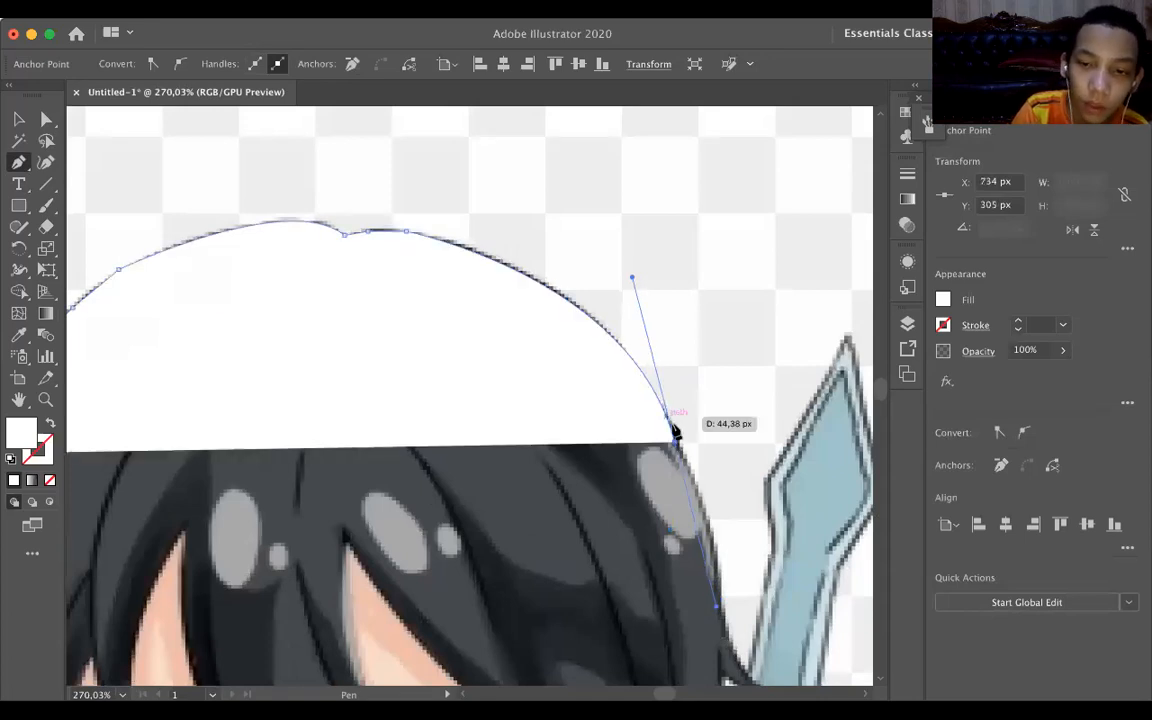
click(673, 441)
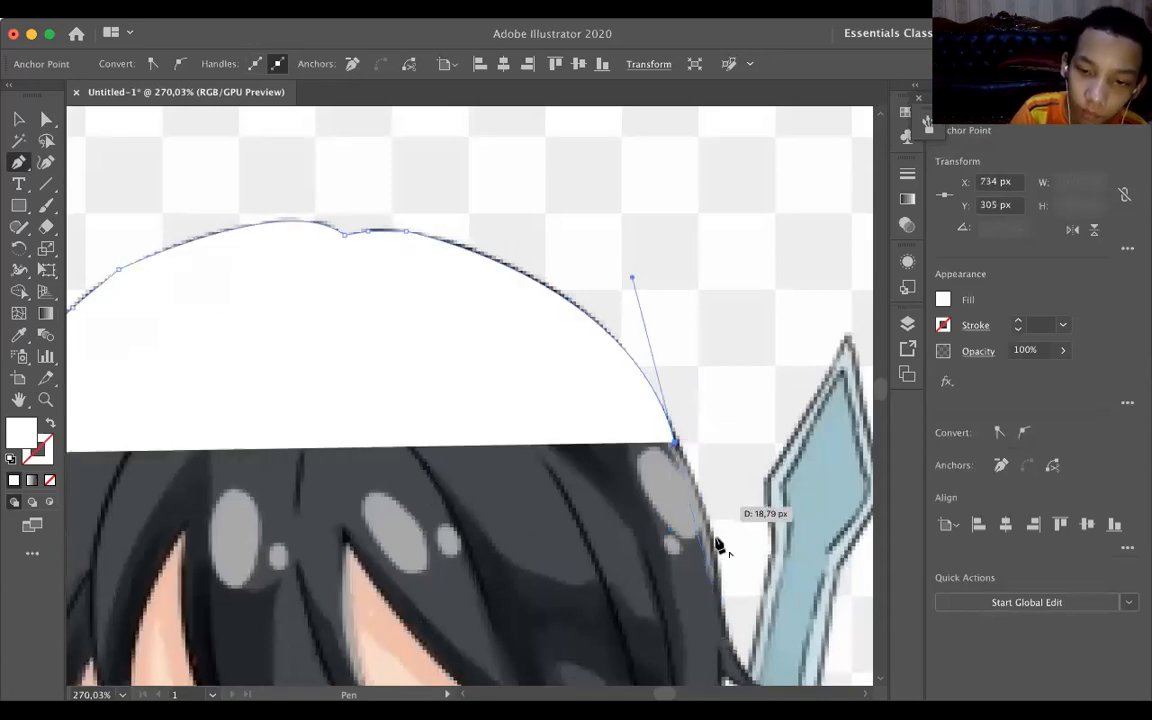
Trace the right side of the hair down past the highlight to the tip of the first outward flick, ending in a corner point.
click(705, 507)
scroll(710, 533, down, 1)
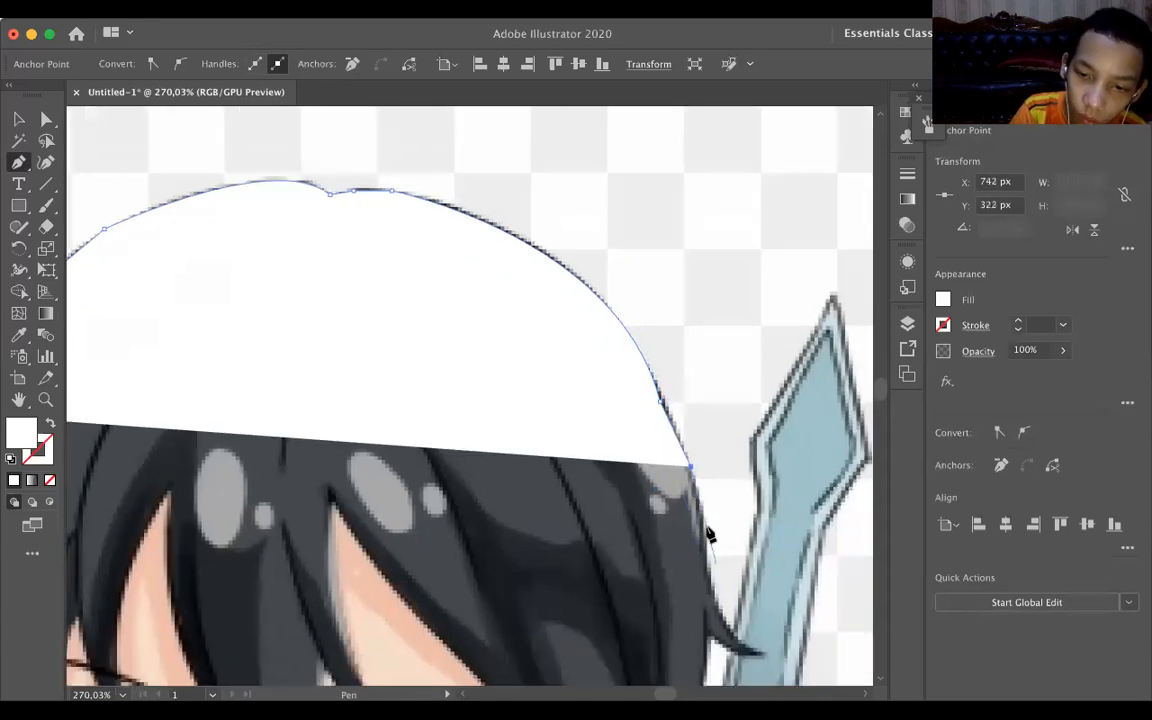
drag(702, 527, 708, 572)
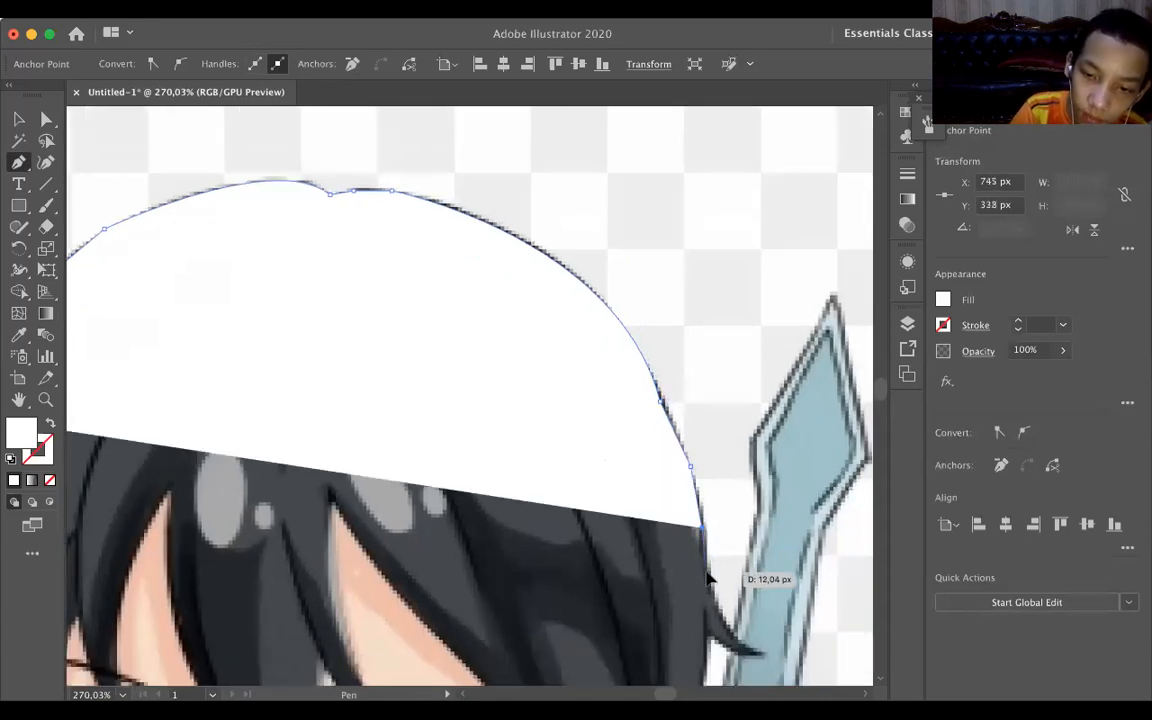
drag(768, 658, 805, 654)
click(764, 652)
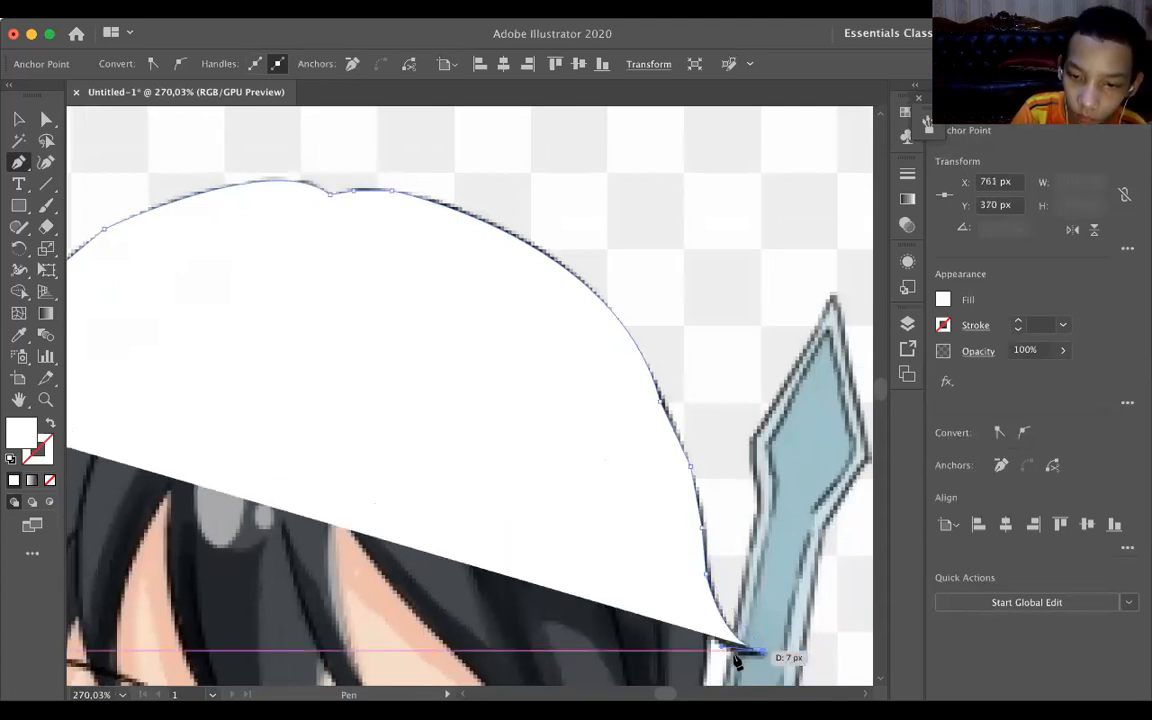
Start the underside of the first flick with a curved segment ending in a corner point, and set the path's fill to none.
drag(711, 652, 700, 646)
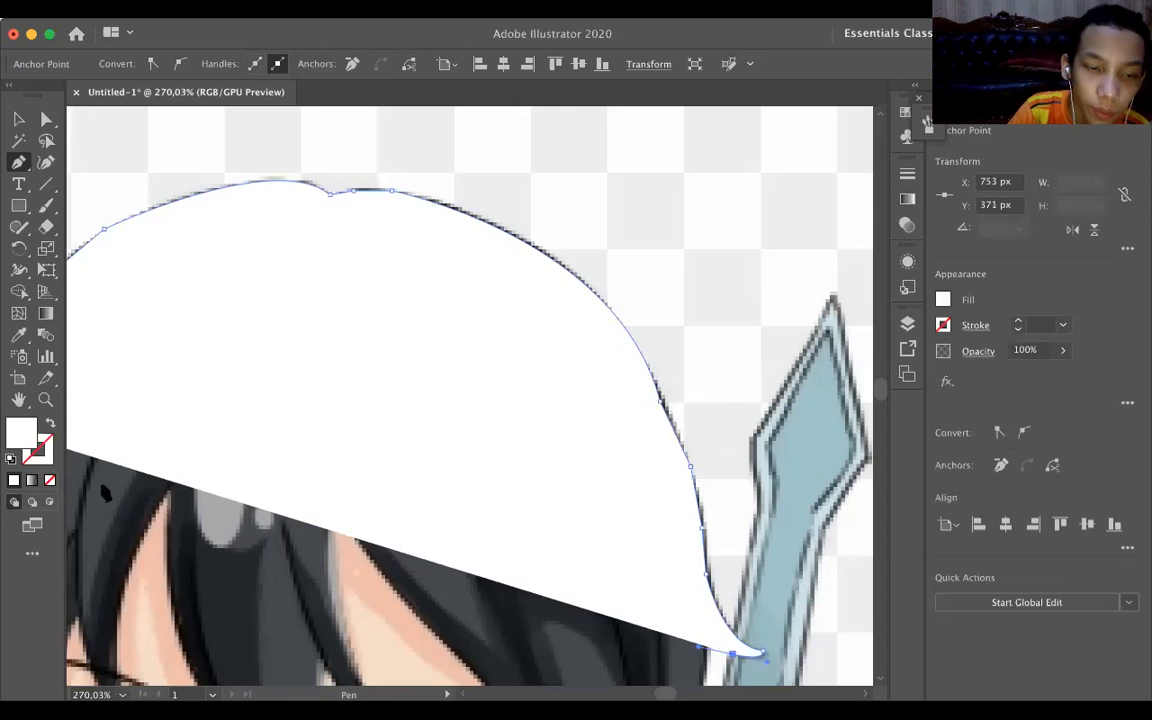
key(slash)
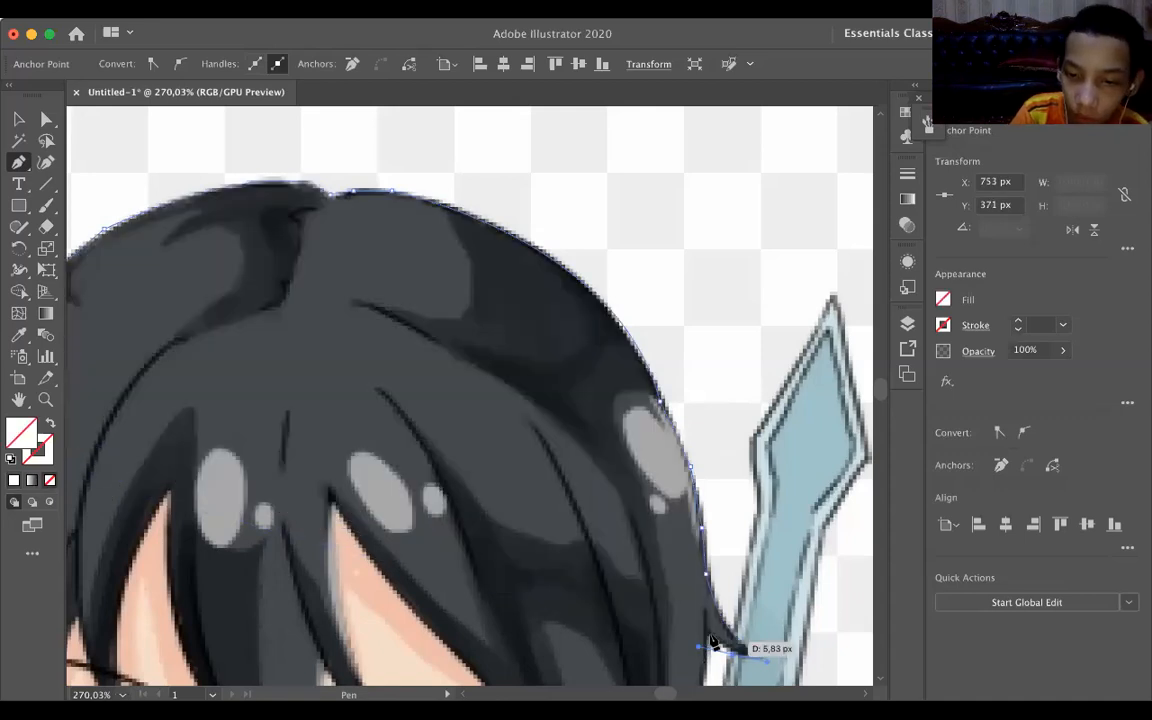
scroll(708, 638, down, 3)
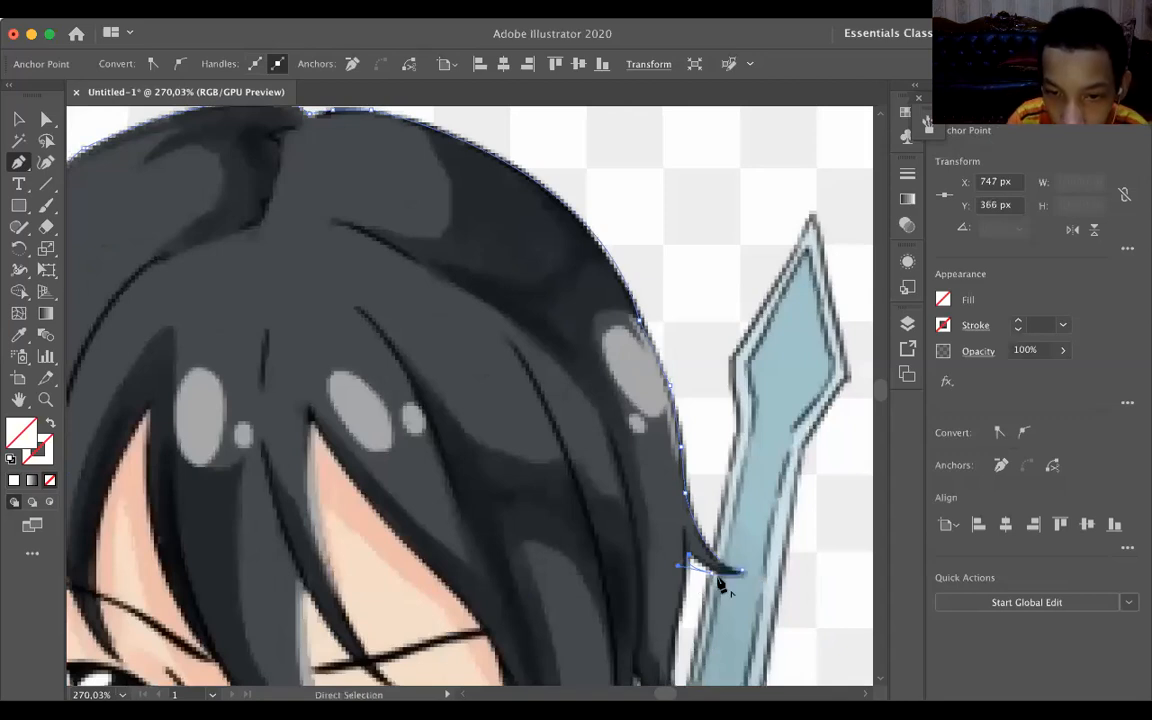
key(super+z)
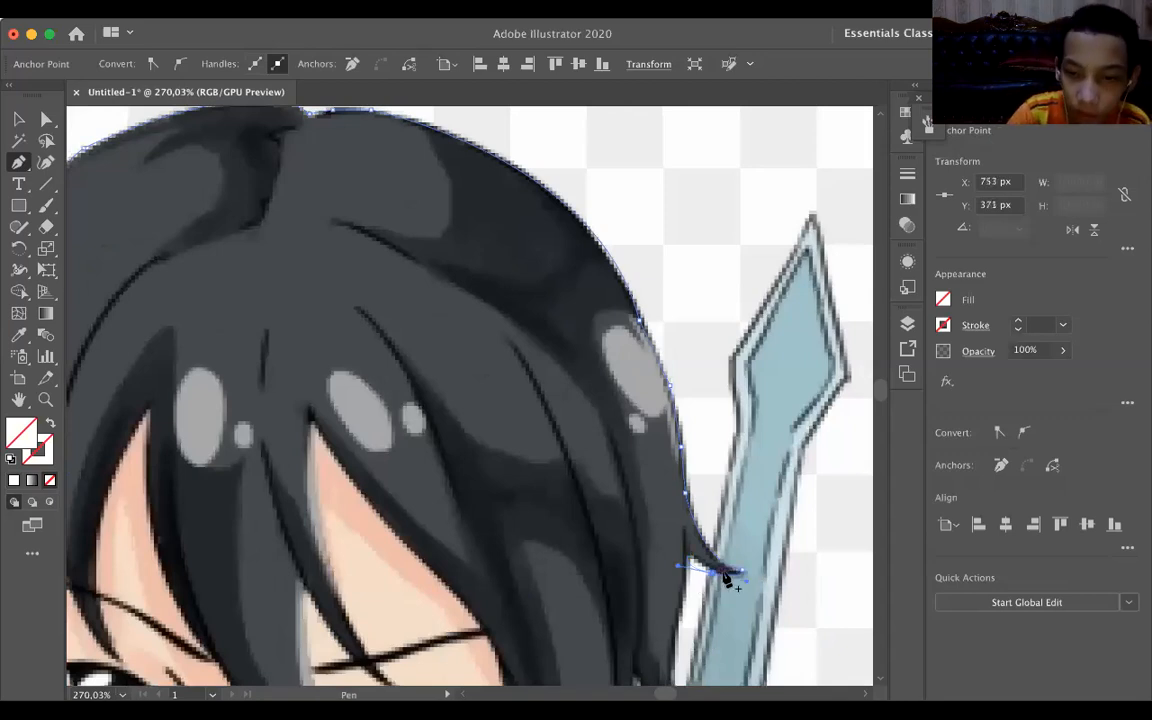
click(711, 574)
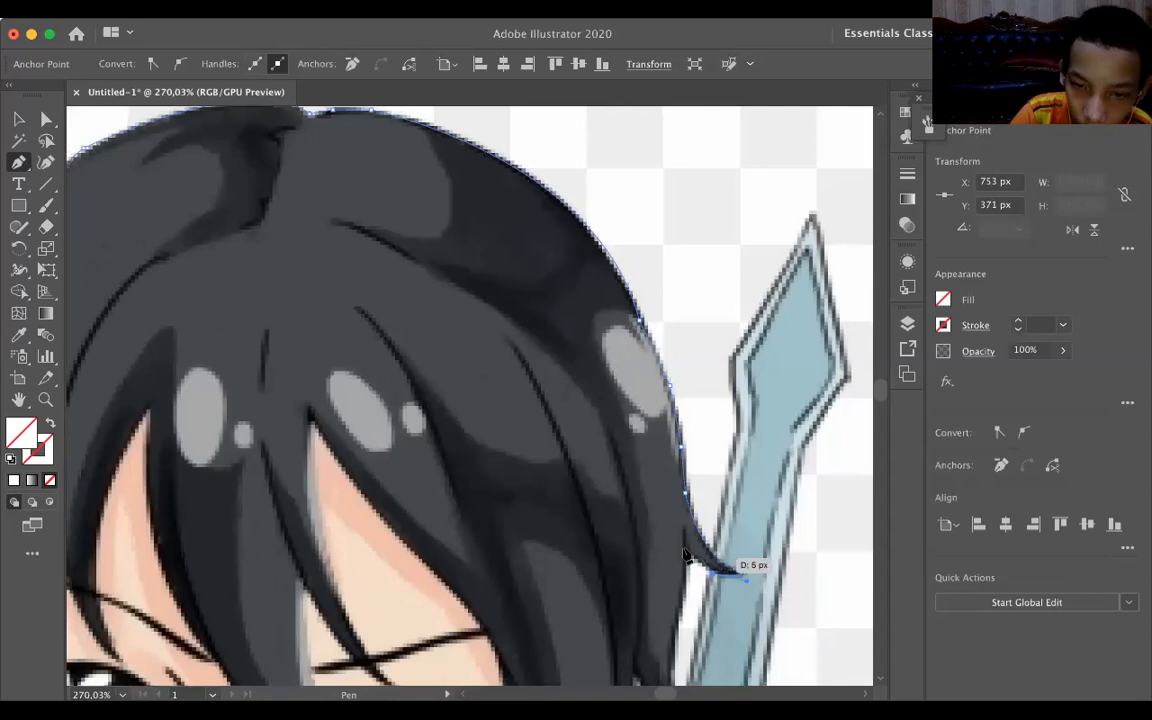
Trace from the notch under the first flick down the outer hair edge, around the second flick's tip and onto its underside.
drag(681, 547, 676, 630)
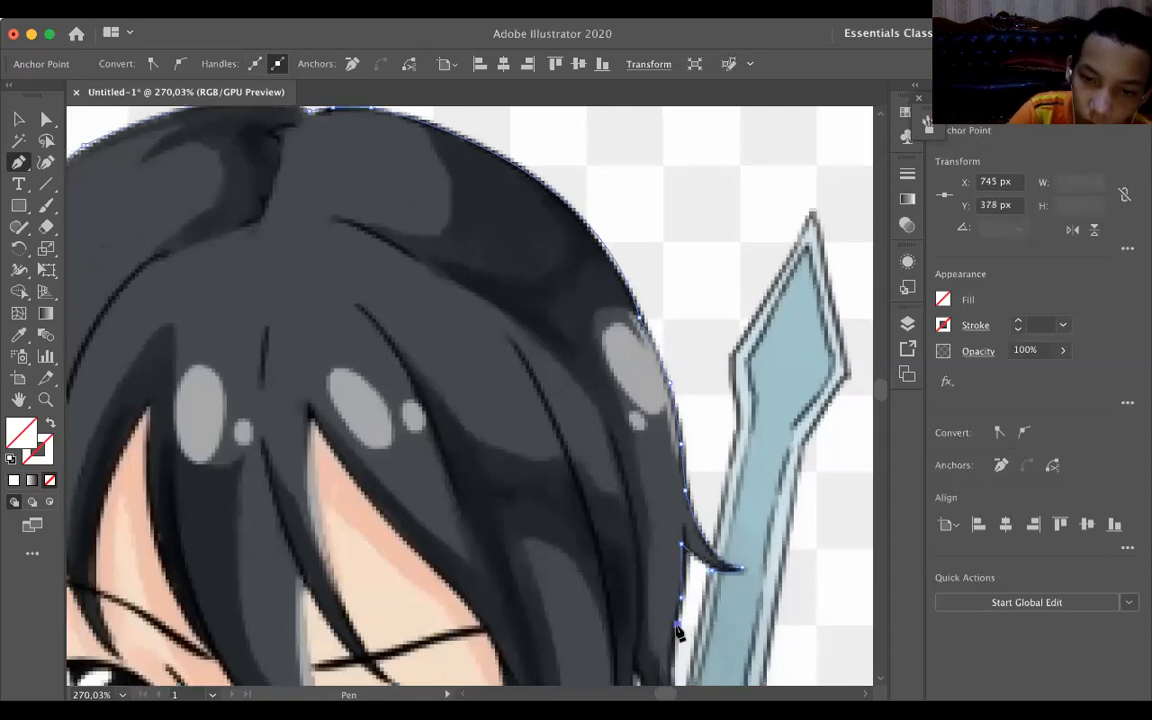
scroll(688, 583, down, 3)
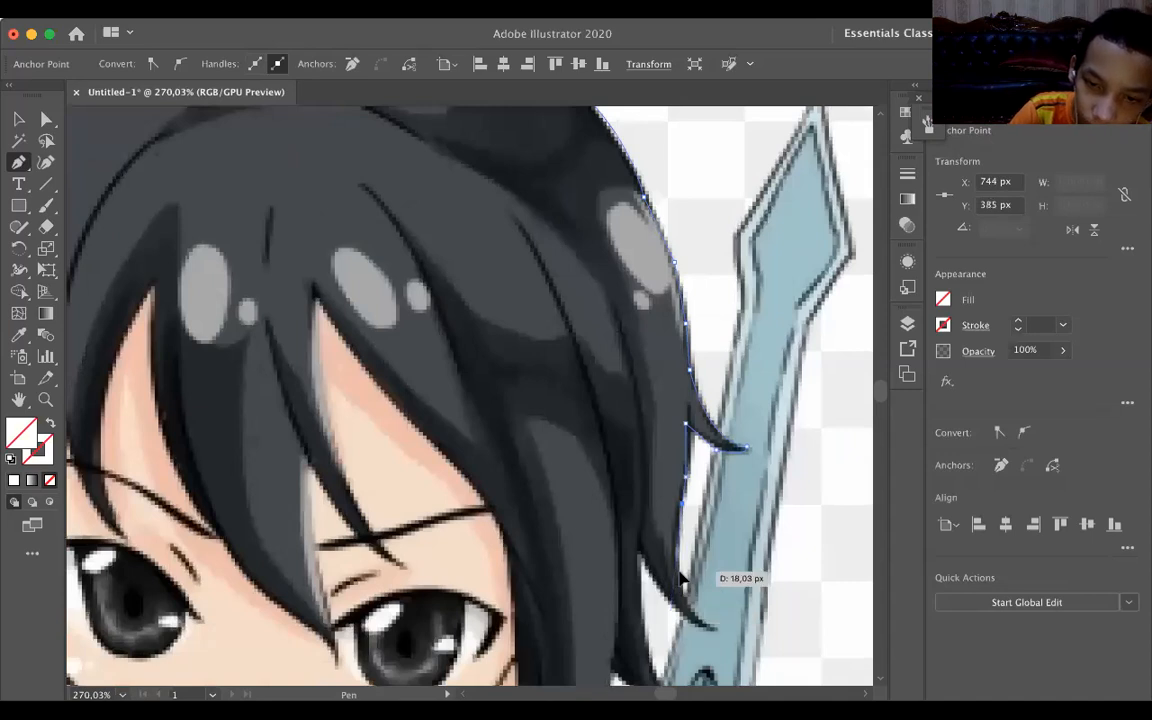
drag(716, 630, 724, 627)
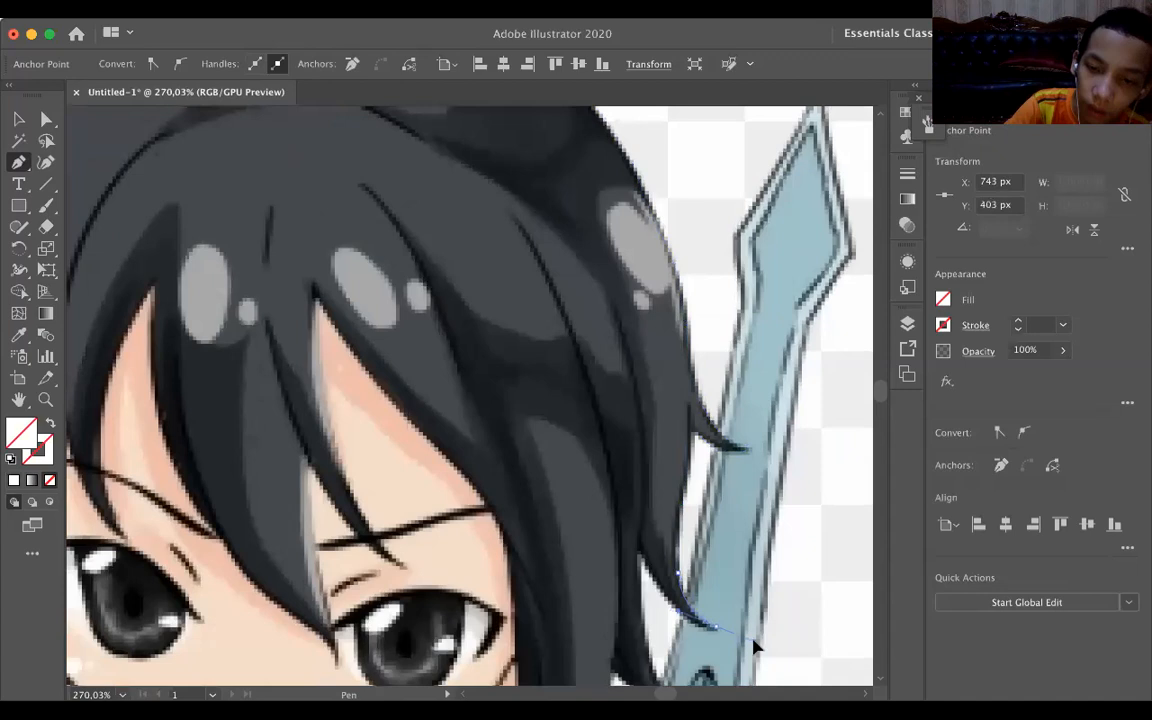
click(716, 630)
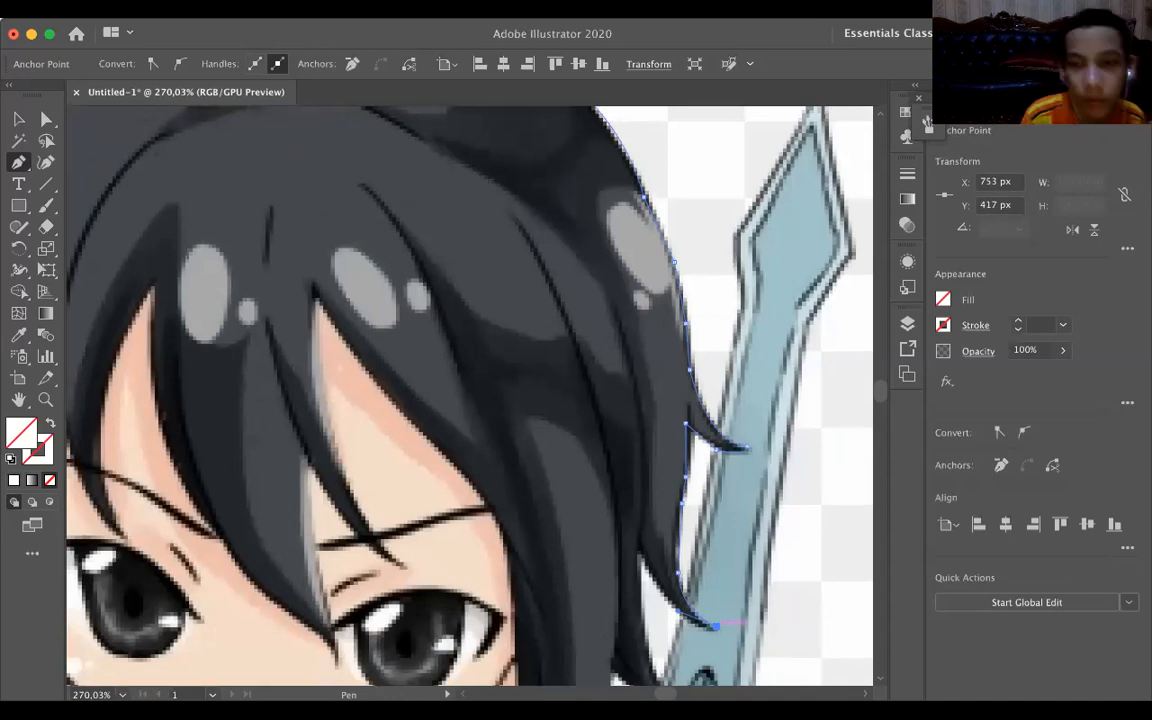
click(705, 629)
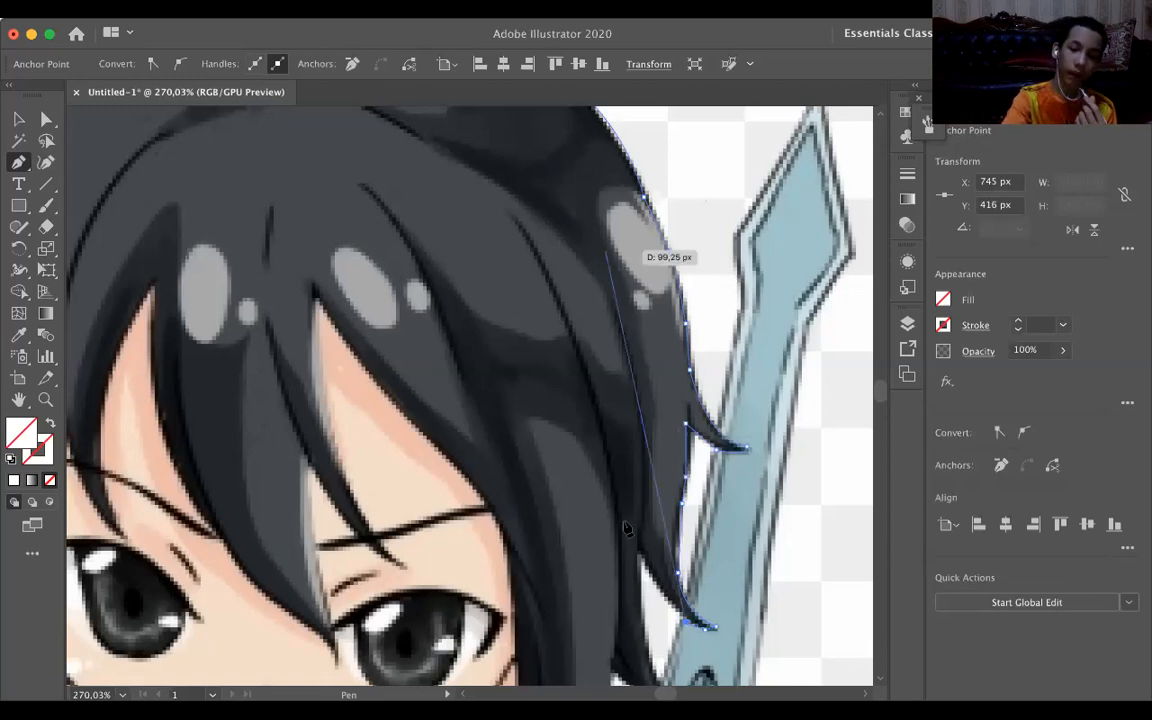
click(671, 597)
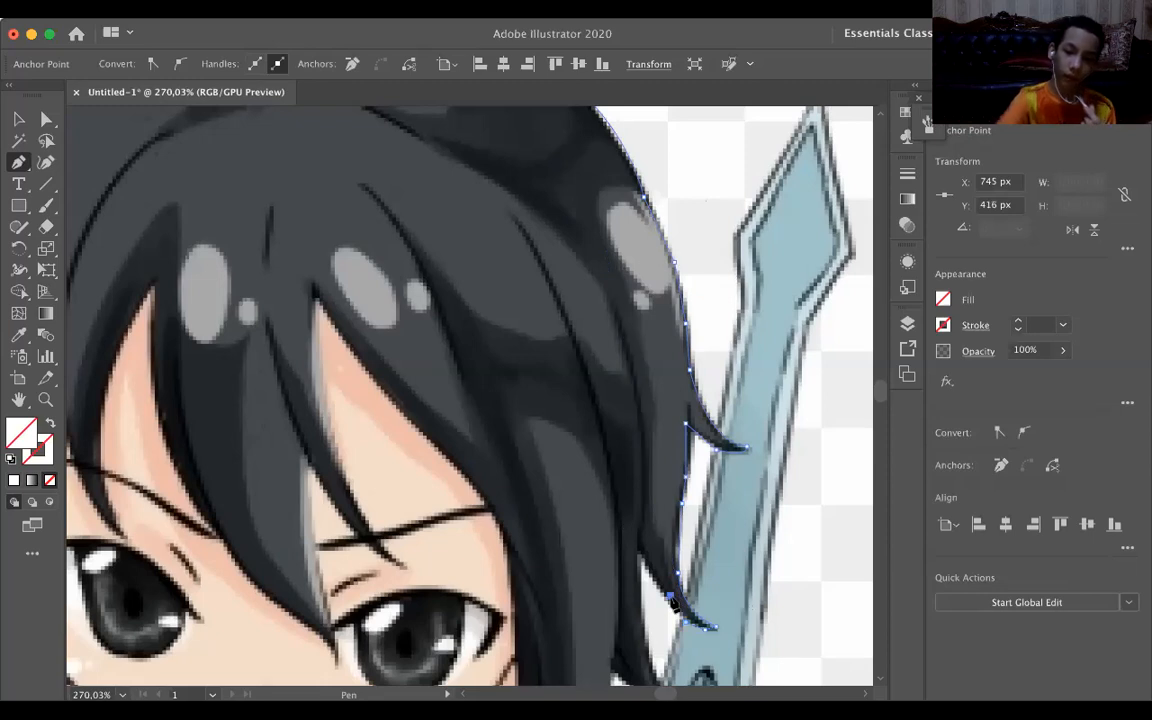
click(746, 446)
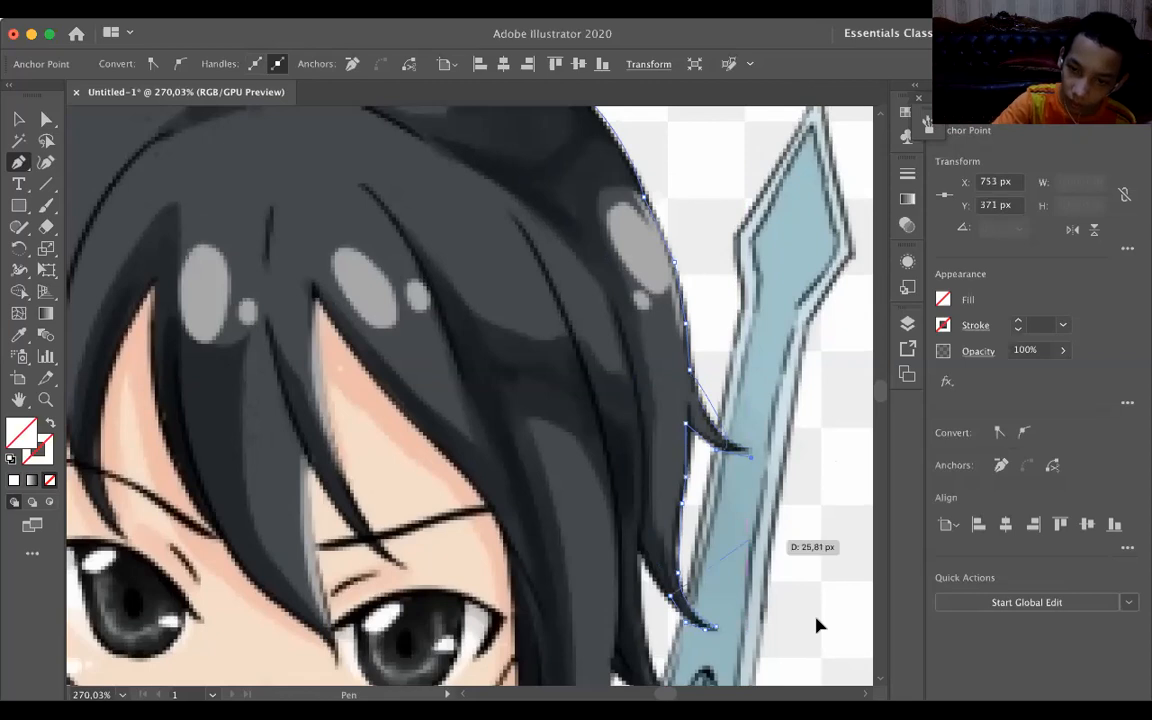
drag(751, 538, 787, 527)
key(super+z)
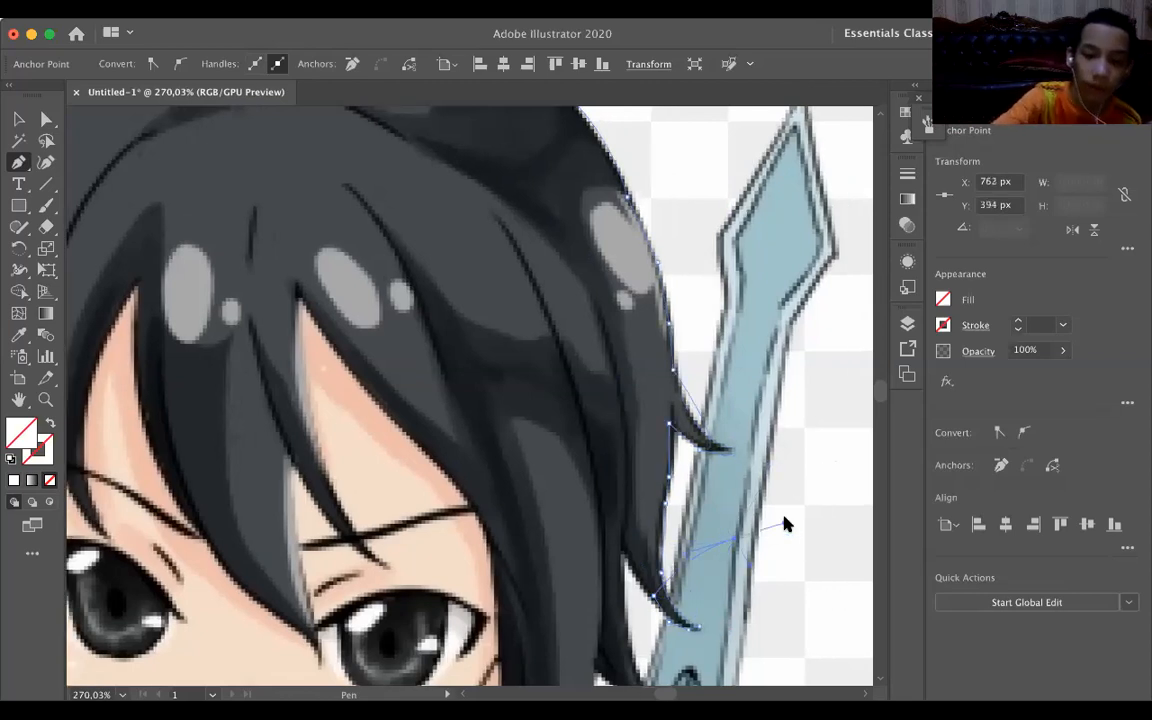
key(super+z)
Trace the second flick's underside up to its notch, and continue around the third flick to the hair edge just below its notch.
drag(640, 580, 622, 552)
click(622, 548)
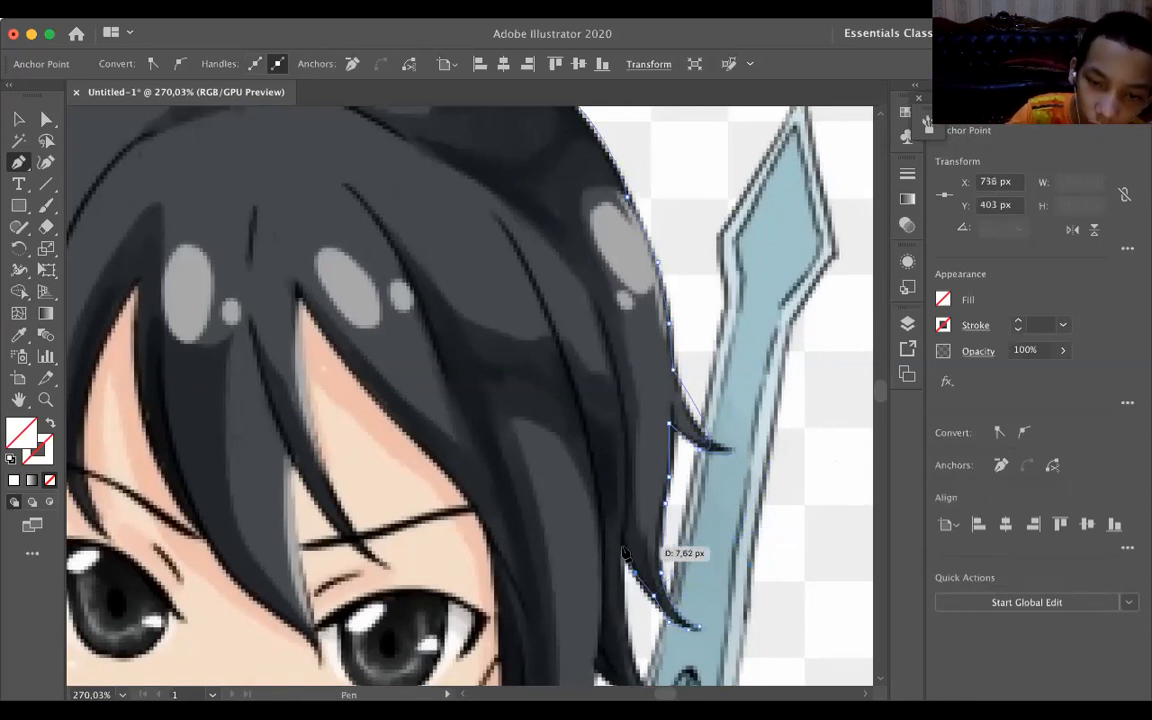
click(626, 630)
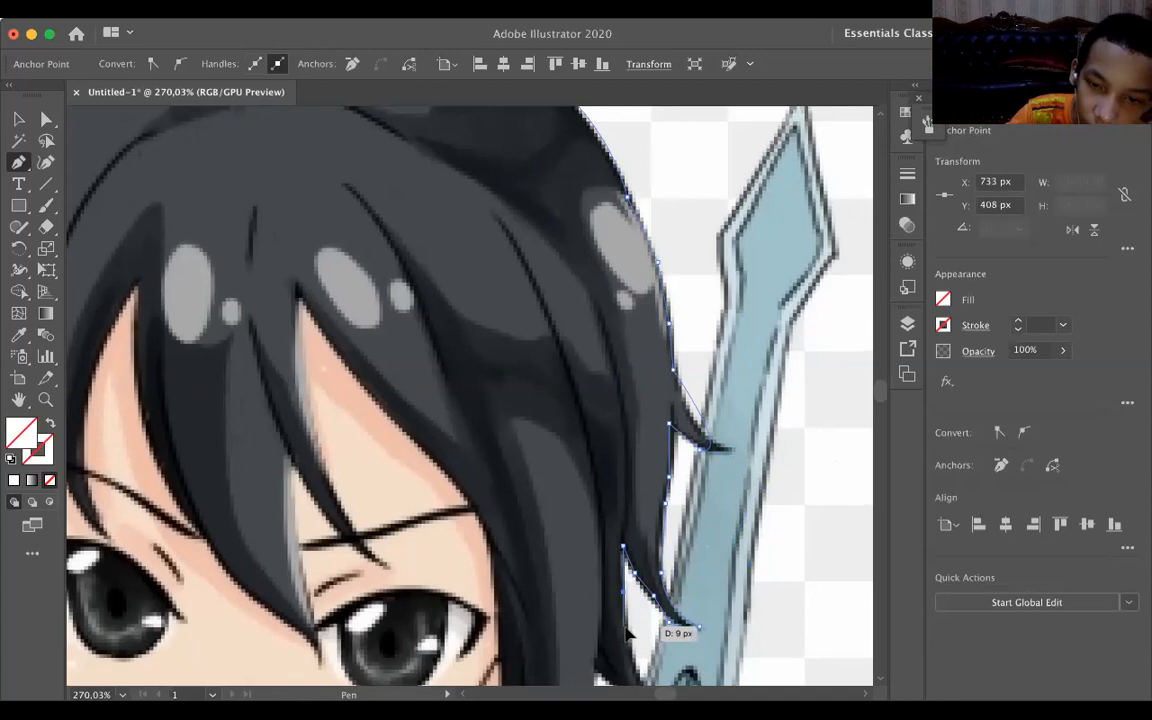
drag(627, 631, 601, 479)
click(604, 509)
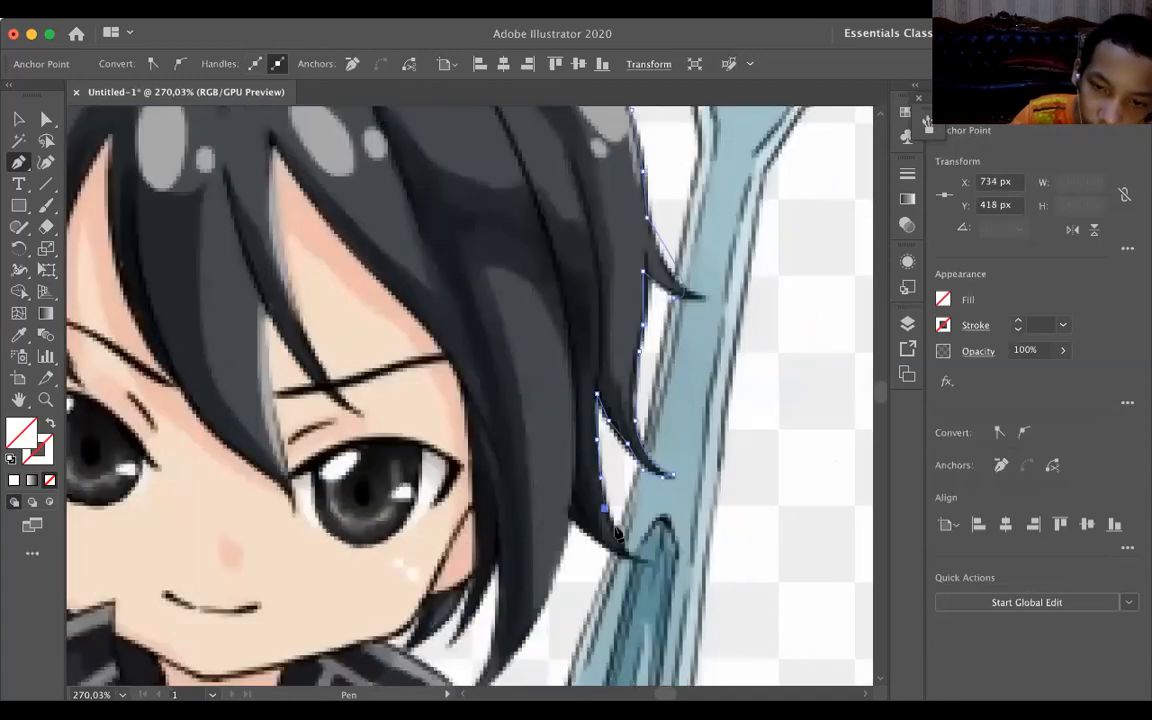
drag(617, 533, 560, 574)
click(652, 557)
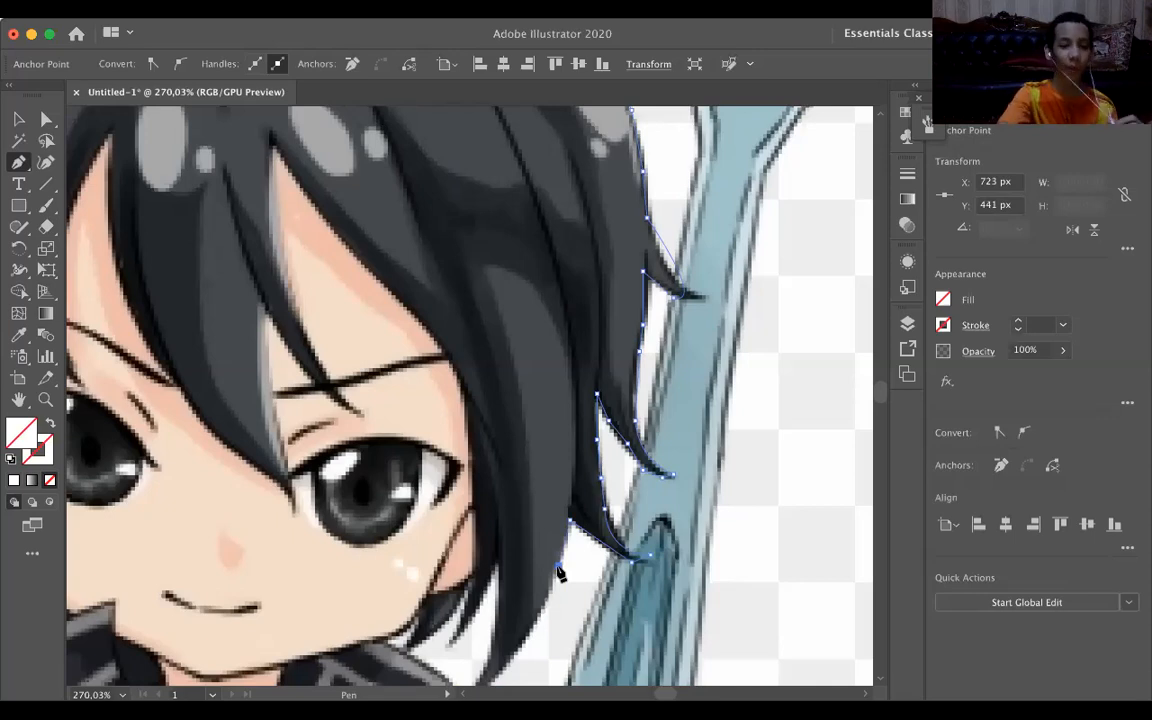
Trace the outer edge of the large right side lock down to its pointed tip beside the collar, ending in a corner point.
drag(543, 604, 543, 606)
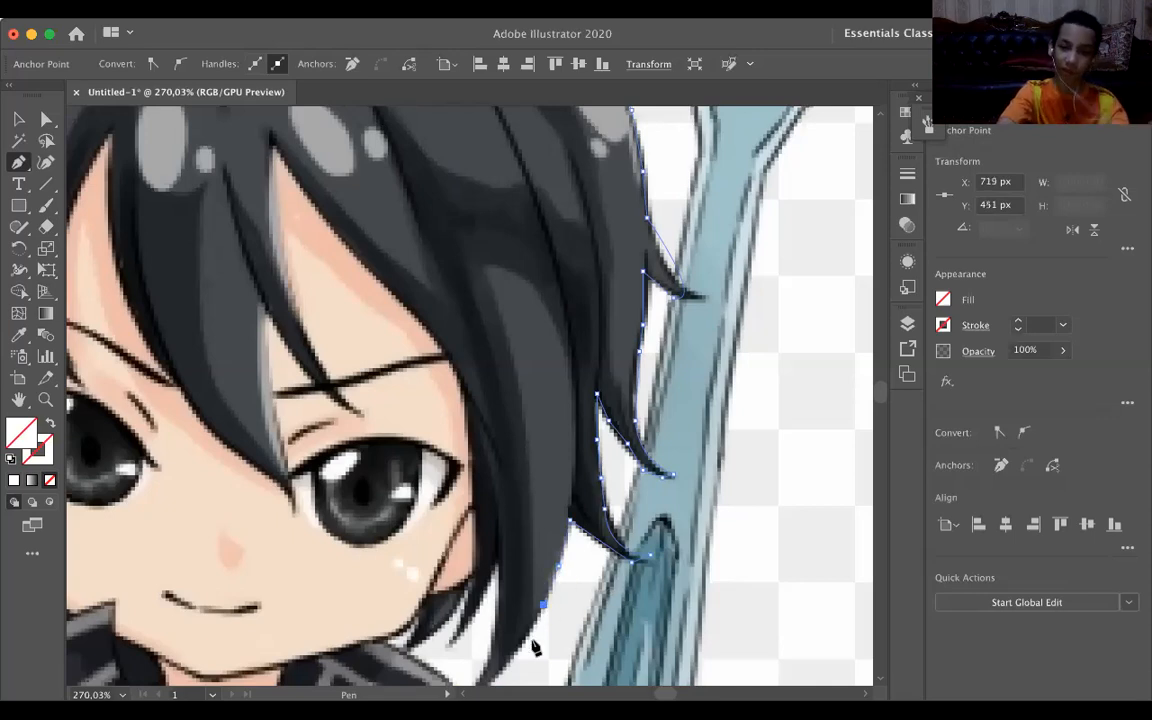
scroll(535, 648, down, 1)
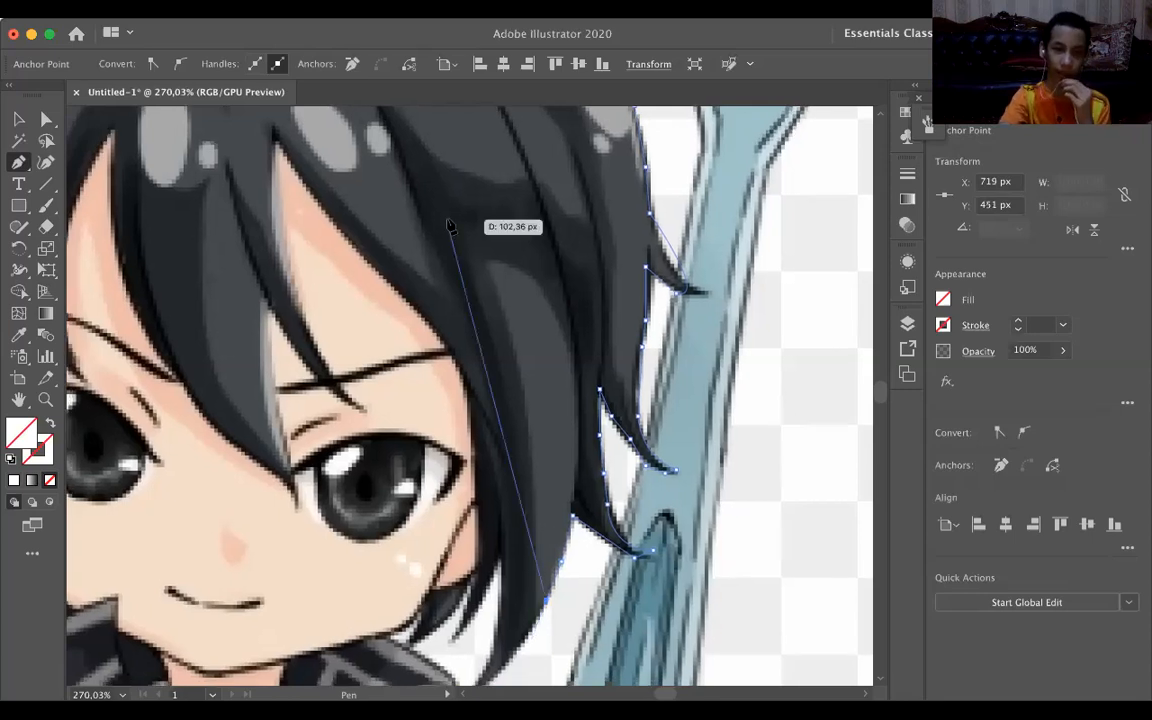
click(522, 643)
scroll(522, 648, down, 3)
scroll(522, 648, left, 2)
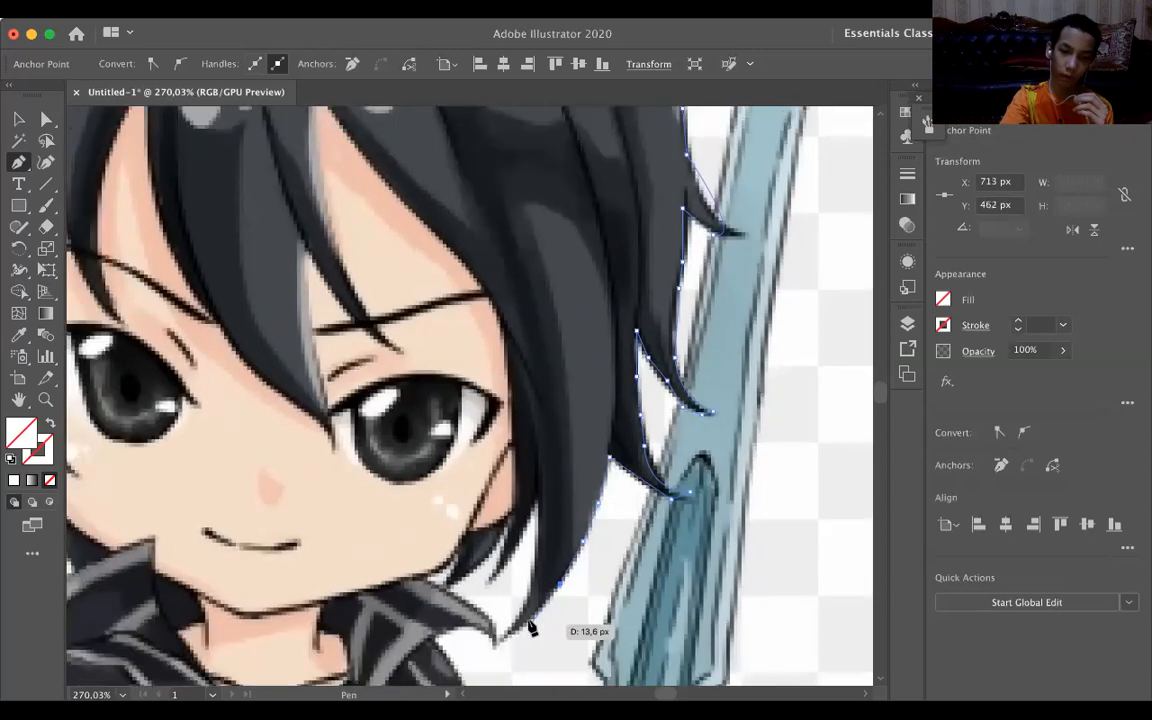
click(498, 647)
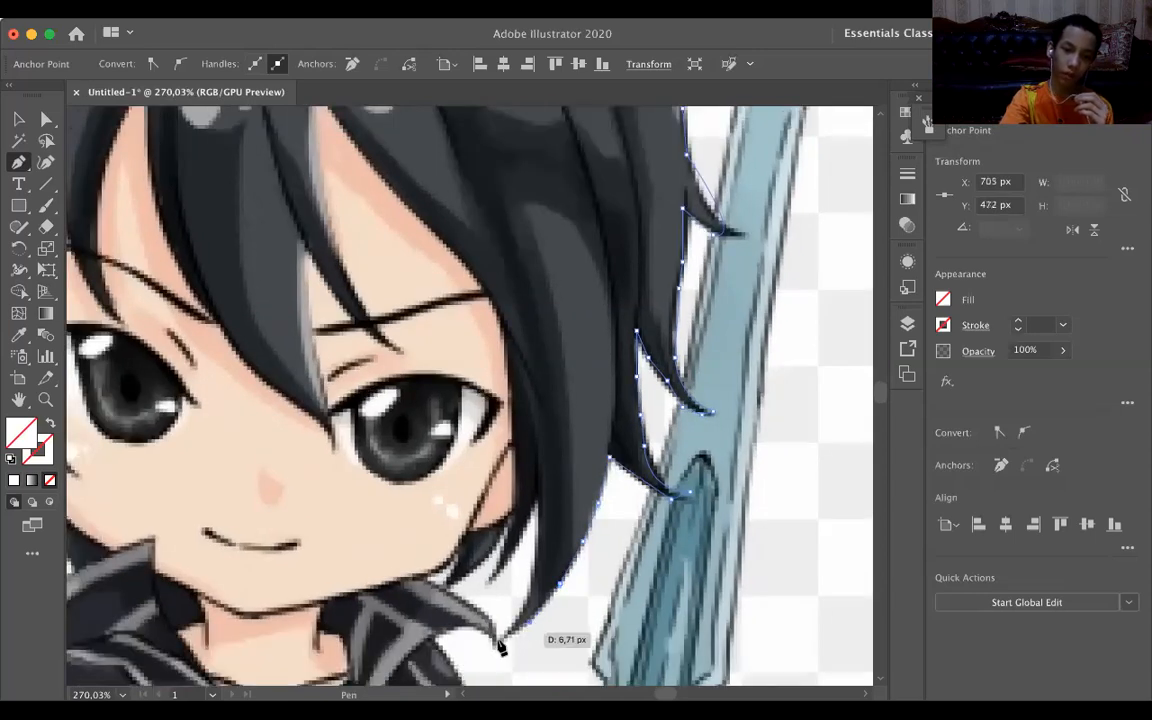
click(498, 644)
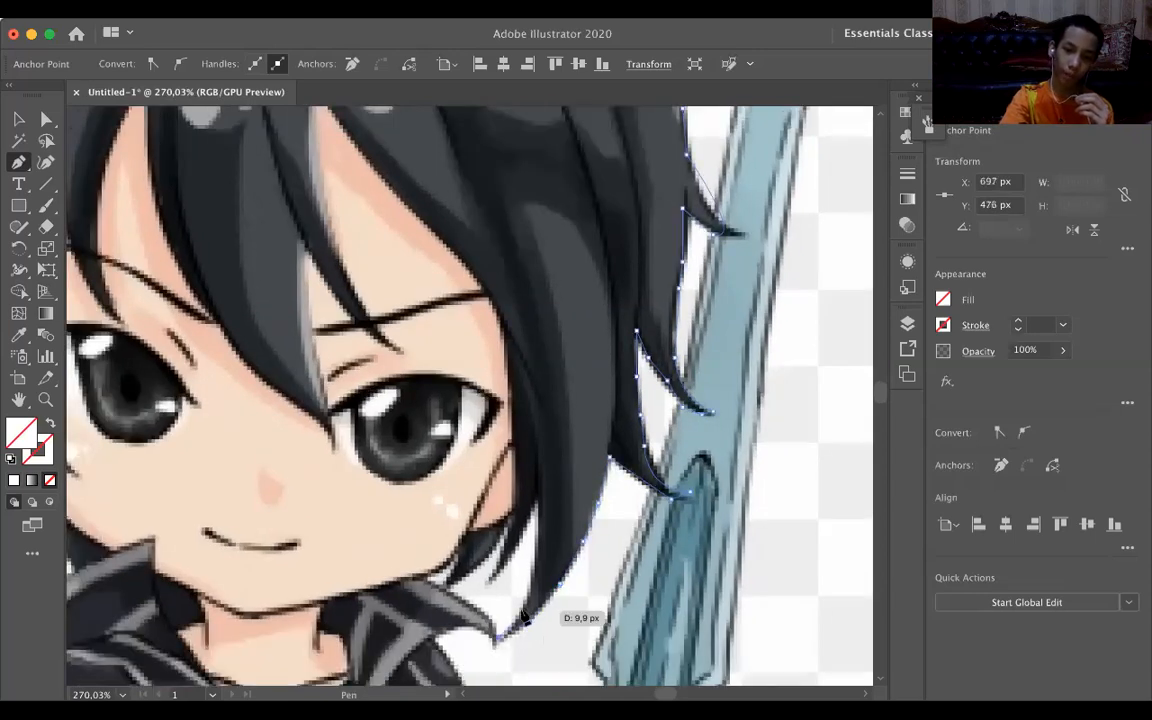
Trace the side lock's inner edge up to its notch and down to the small adjacent strand's tip, ending in a corner point.
click(521, 611)
click(541, 452)
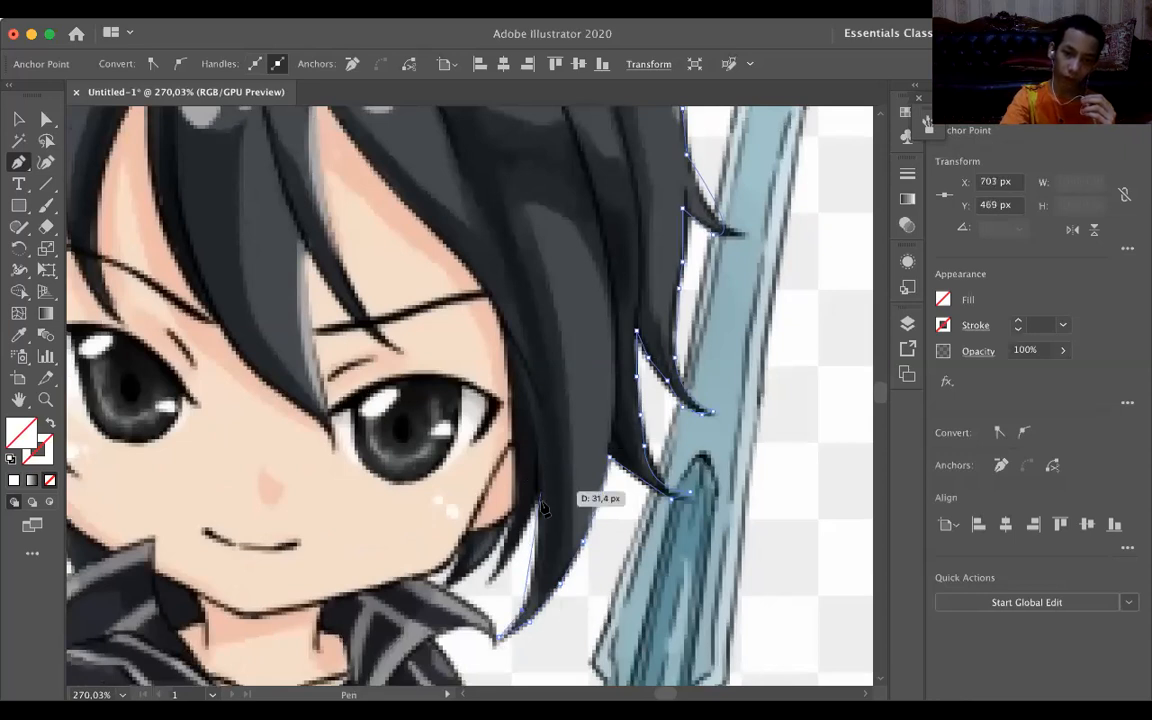
click(540, 504)
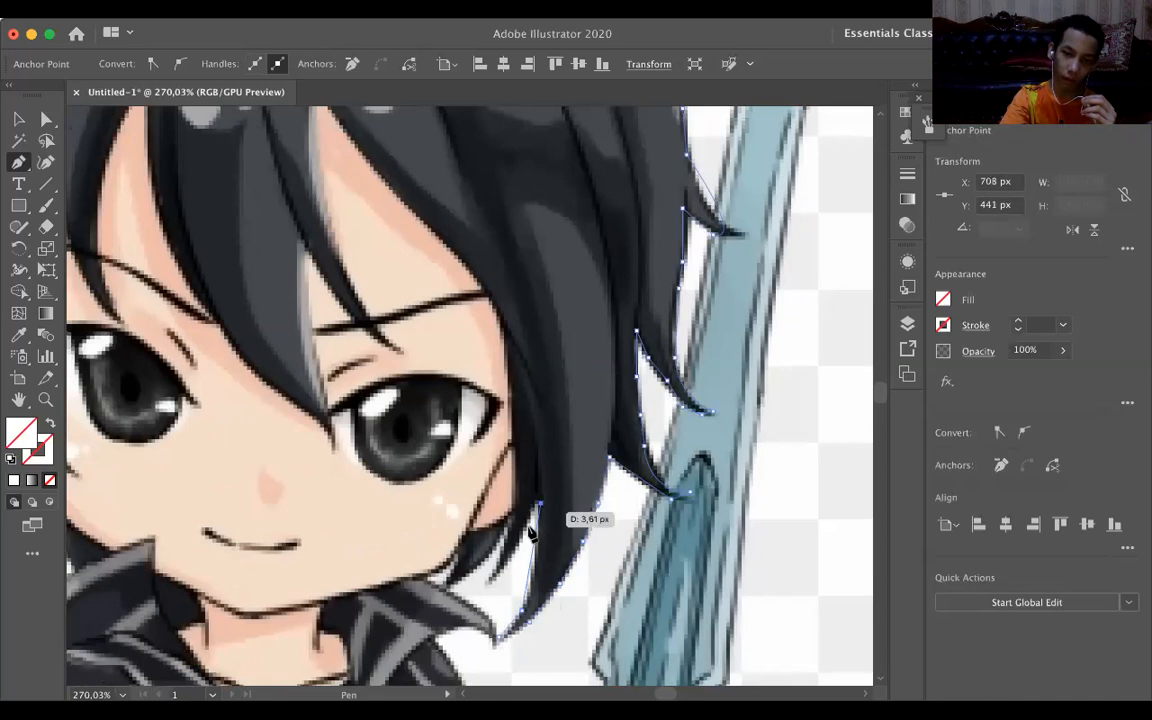
ctrl+click(484, 592)
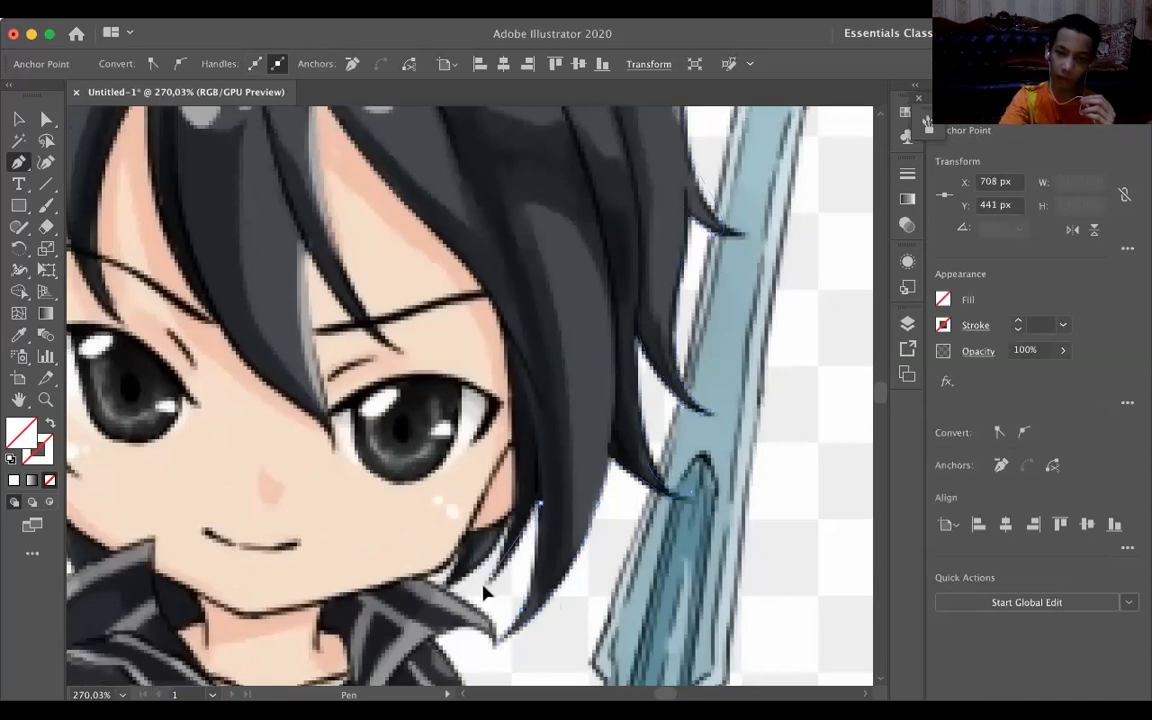
drag(482, 586, 472, 579)
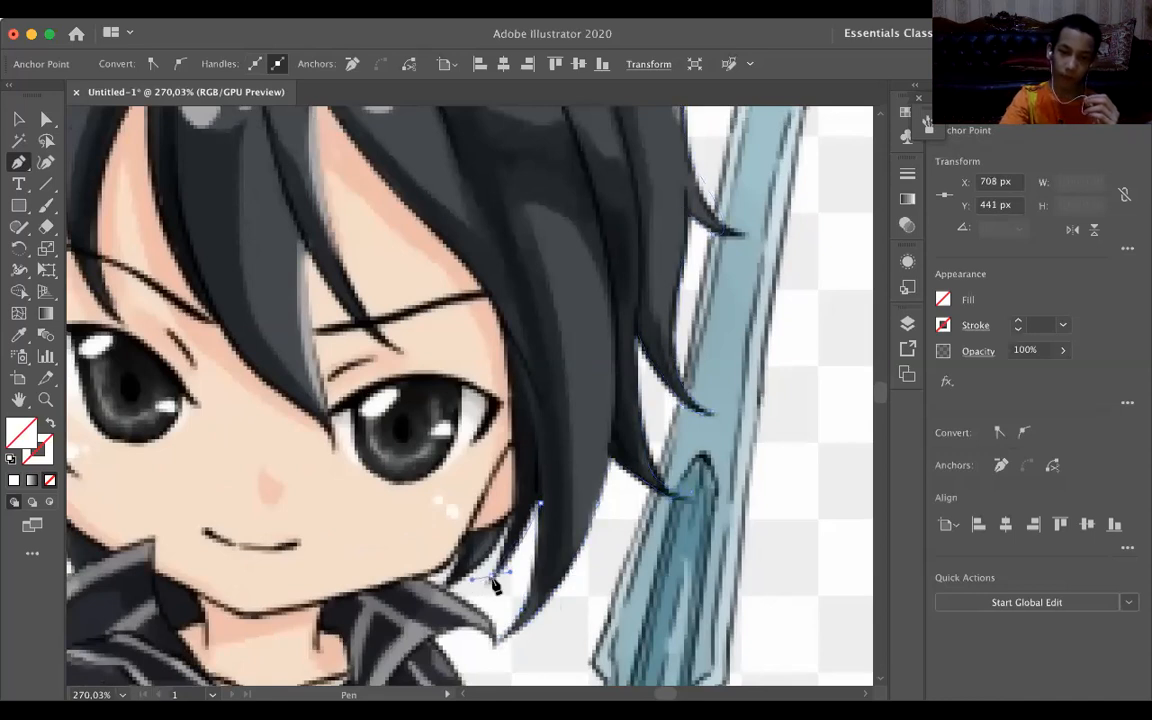
click(491, 577)
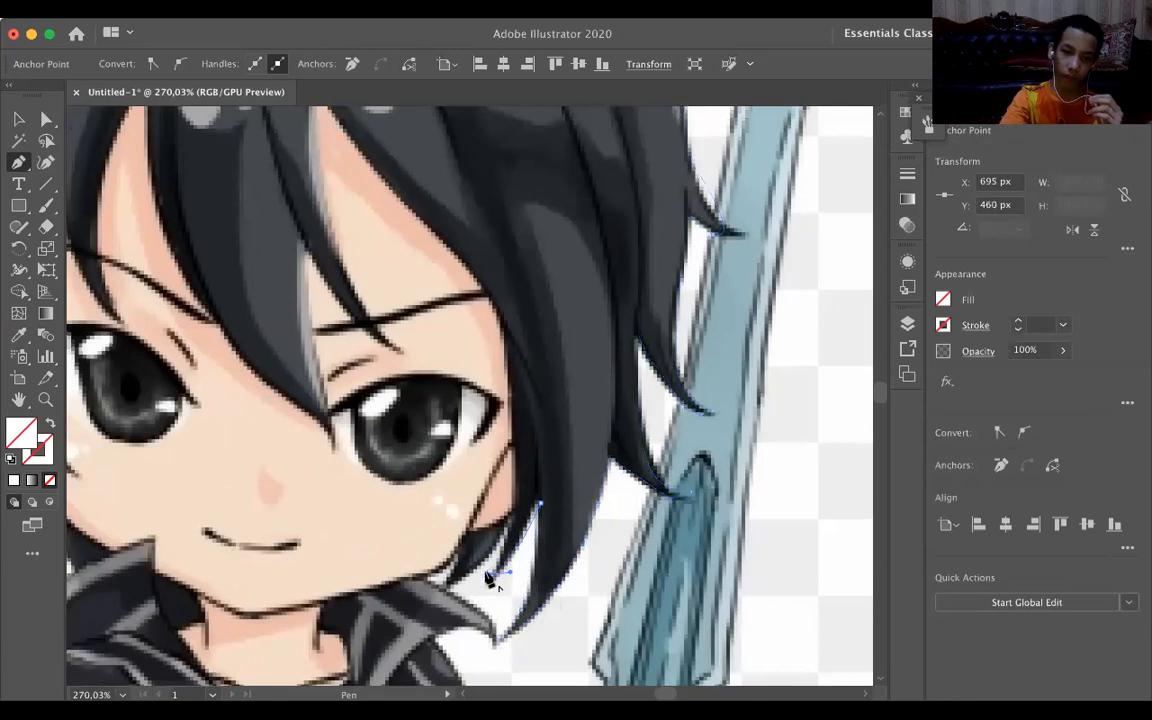
Trace from the small strand around the lock tip beside the jaw, and up the face edge to just above the right eyebrow's outer end.
mouse_move(509, 526)
mouse_down()
mouse_move(455, 588)
mouse_move(429, 592)
mouse_up()
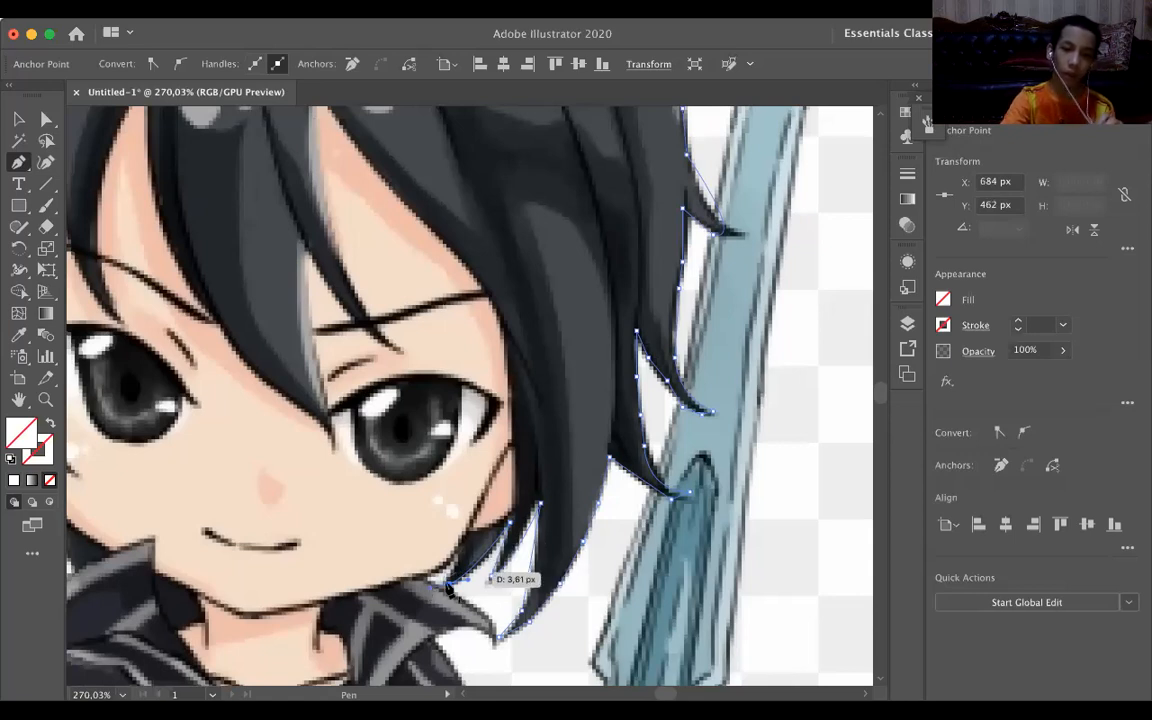
click(460, 557)
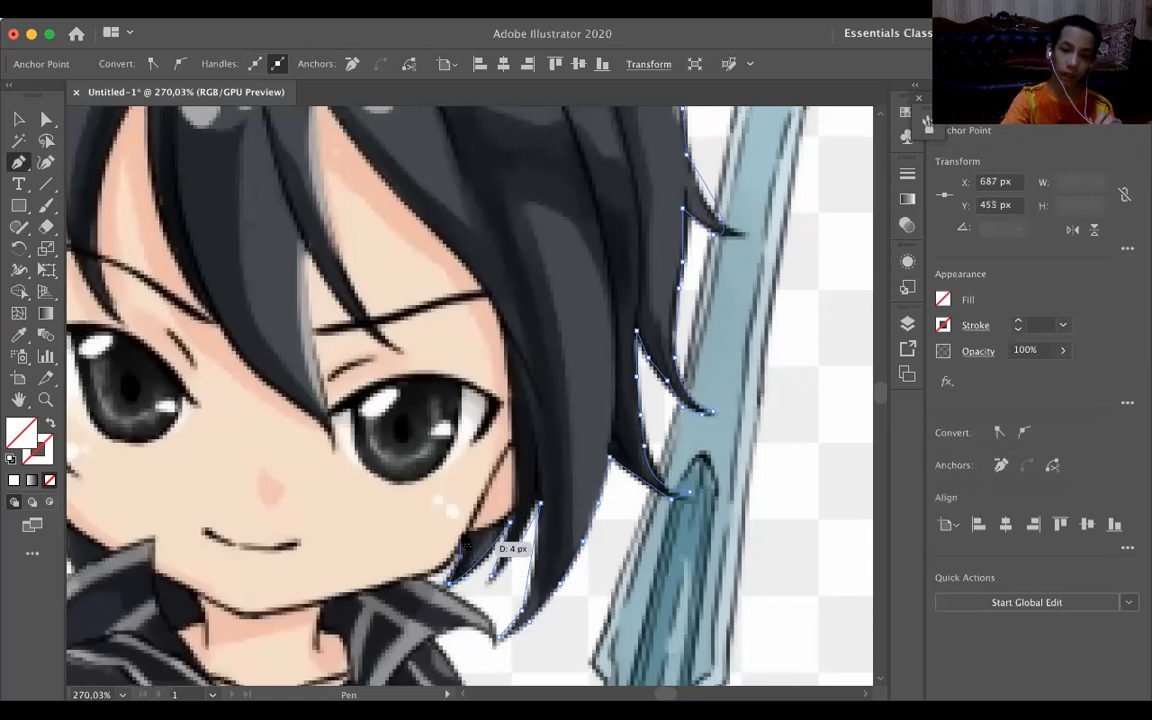
click(460, 533)
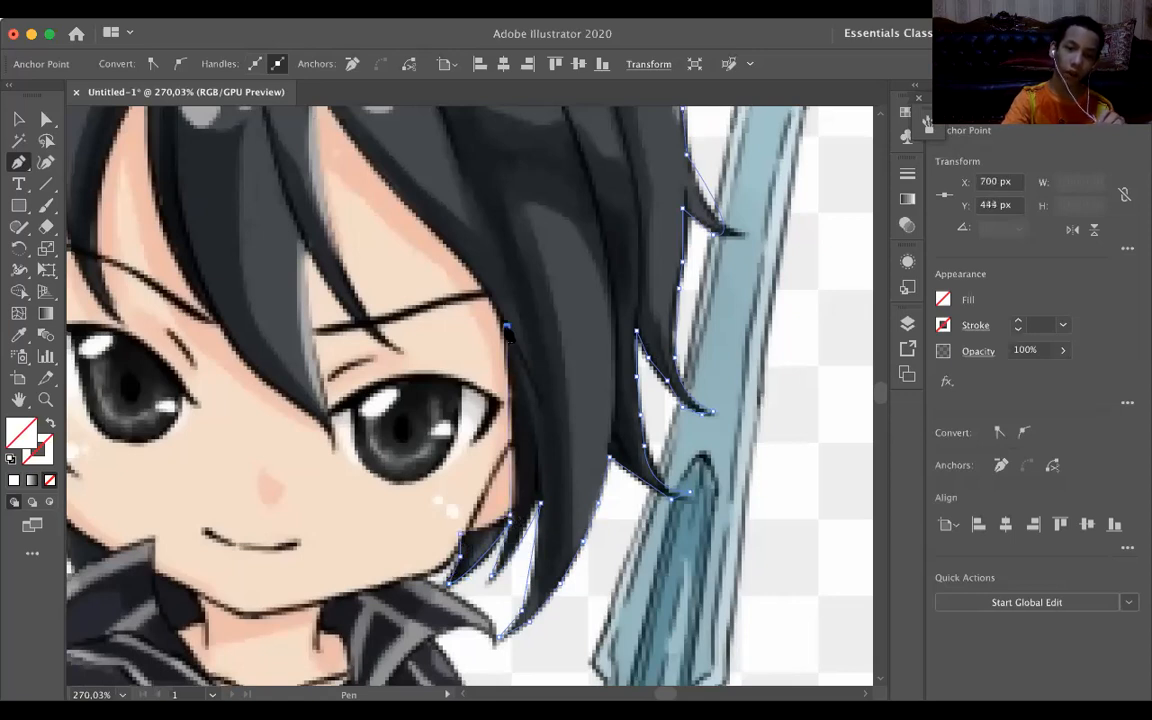
click(506, 326)
click(483, 285)
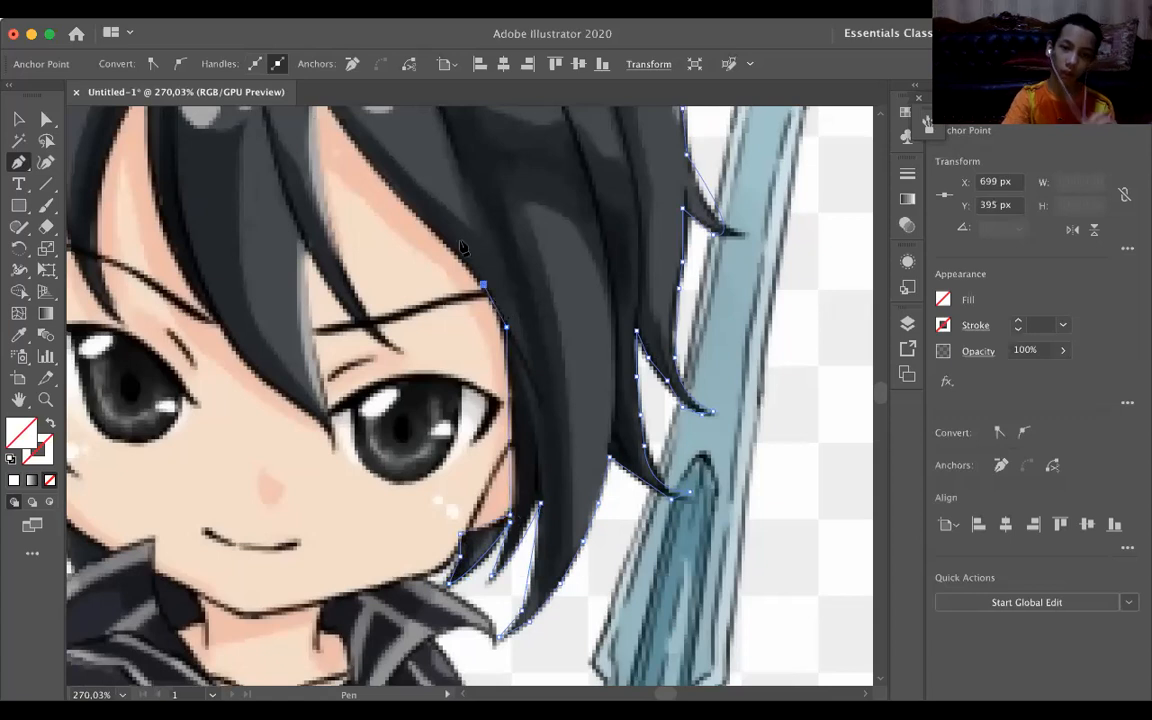
Trace the fringe edge from the right eyebrow up to the peak of the right forehead gap, ending in a corner point.
drag(461, 247, 527, 342)
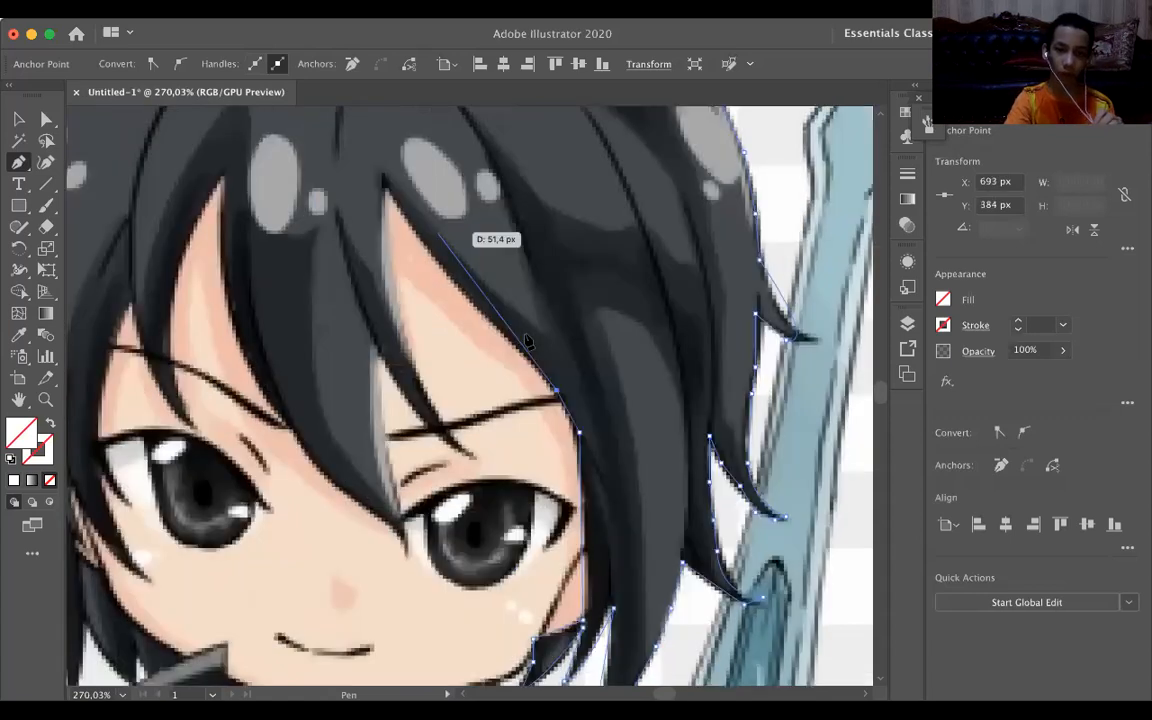
click(531, 361)
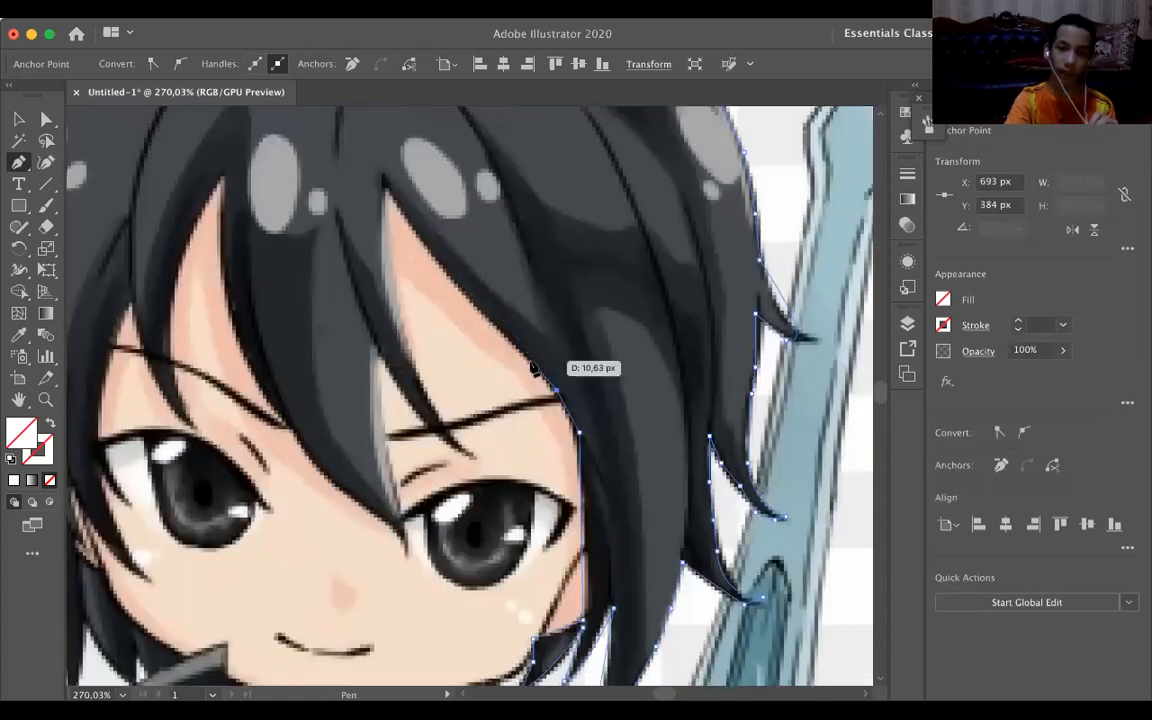
click(477, 308)
scroll(463, 292, up, 5)
scroll(463, 292, left, 2)
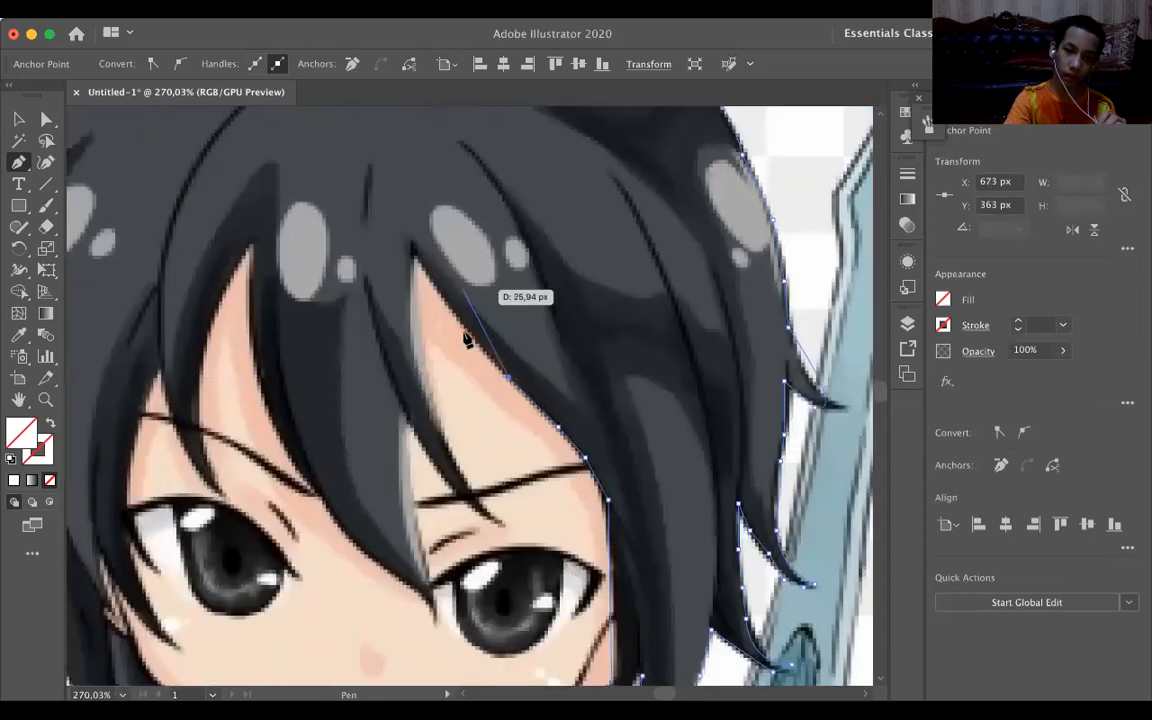
click(465, 331)
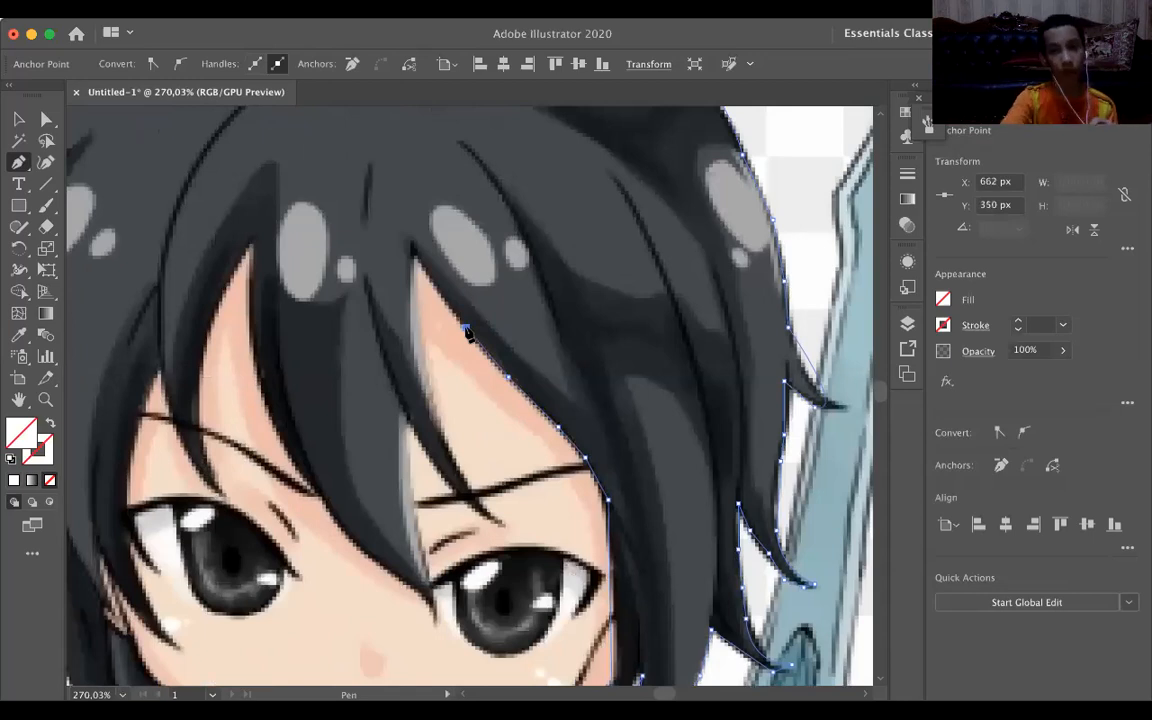
click(412, 246)
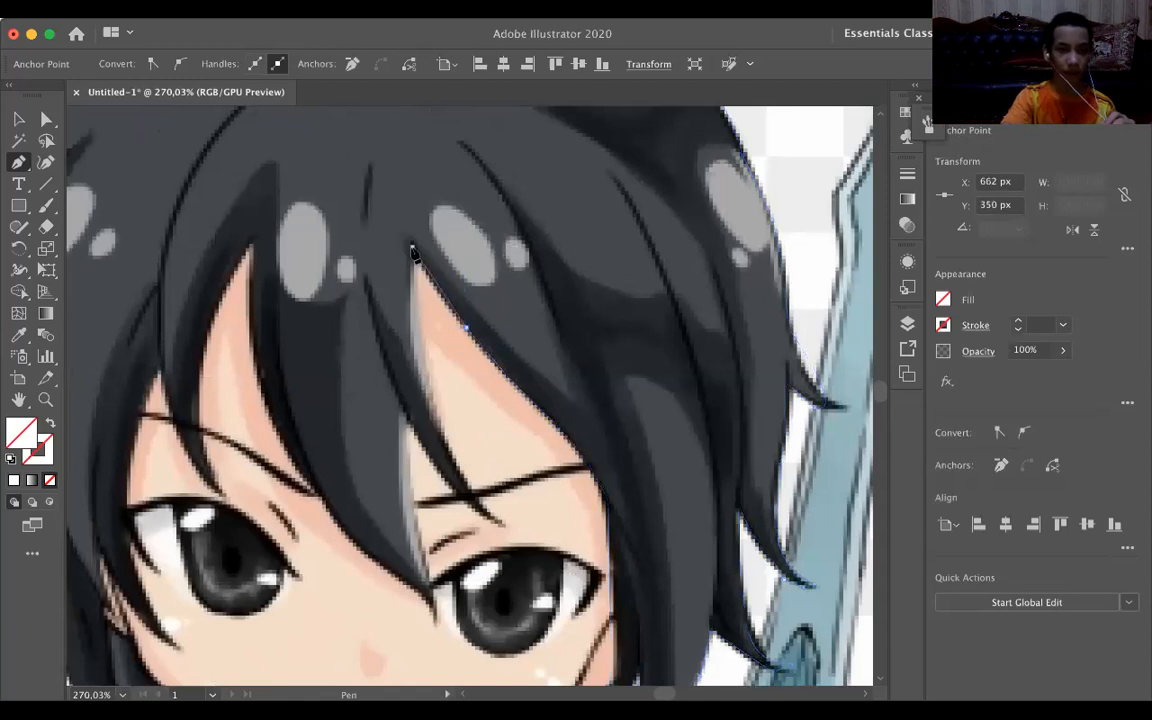
Trace the narrow fringe strand down to its tip above the right eye and back up its underside to the notch beside the central bang.
click(413, 310)
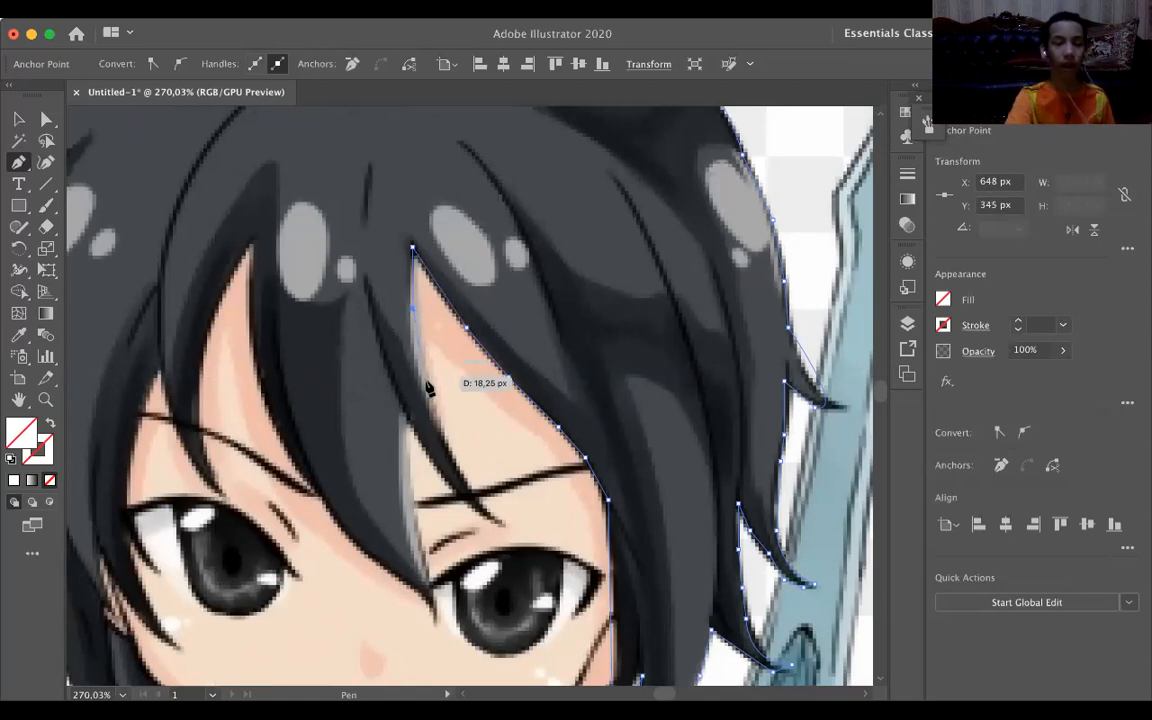
drag(430, 392, 508, 531)
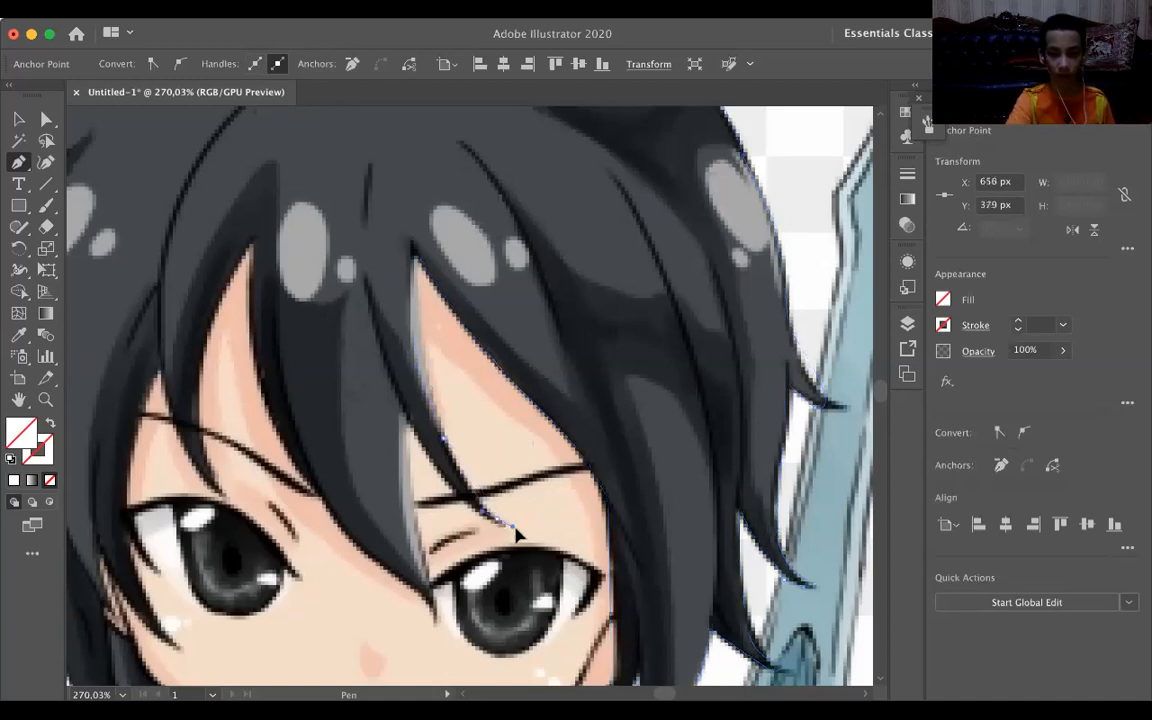
click(499, 521)
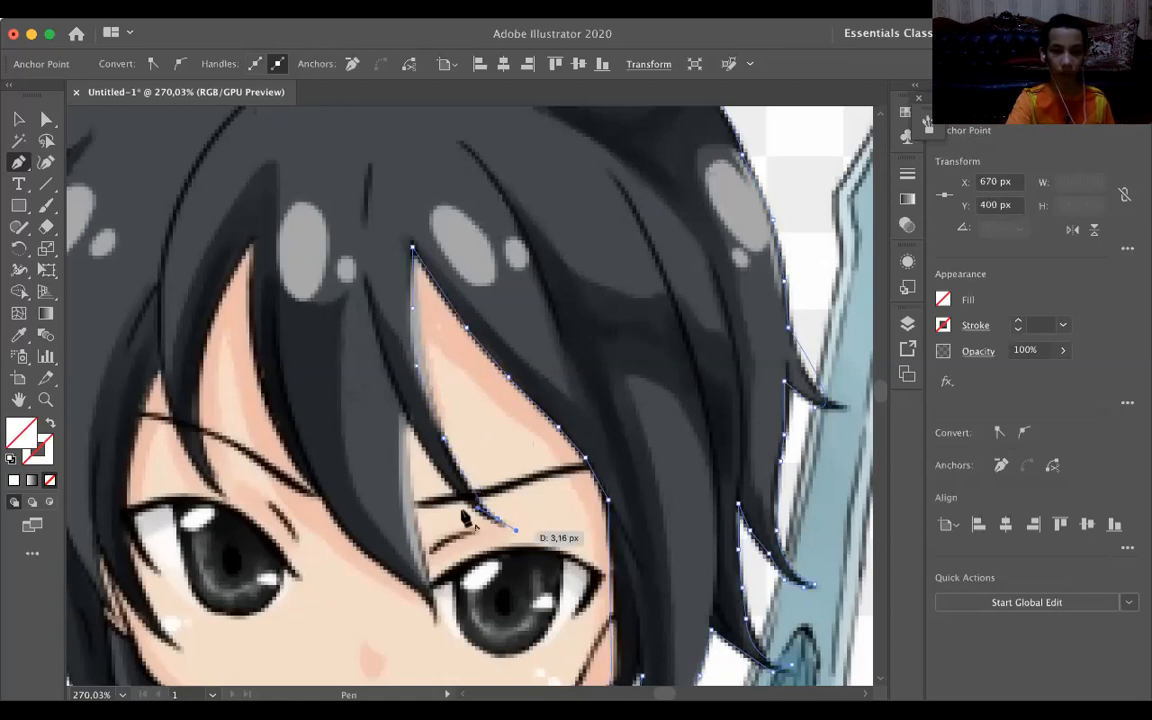
mouse_move(464, 516)
mouse_down()
mouse_move(488, 524)
mouse_move(465, 507)
mouse_up()
mouse_move(422, 462)
mouse_down()
mouse_move(370, 379)
mouse_move(406, 460)
mouse_up()
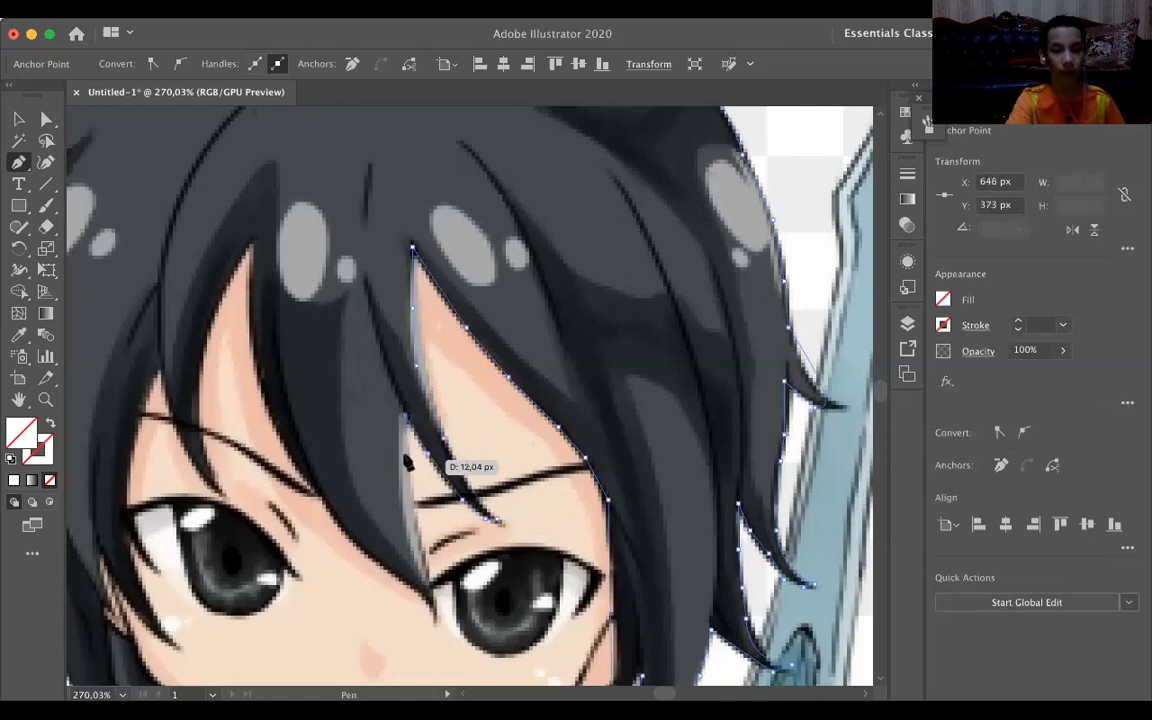
Trace the large central bang's right edge down to its tip between the eyes, and back up to the left eyebrow's inner end.
click(405, 454)
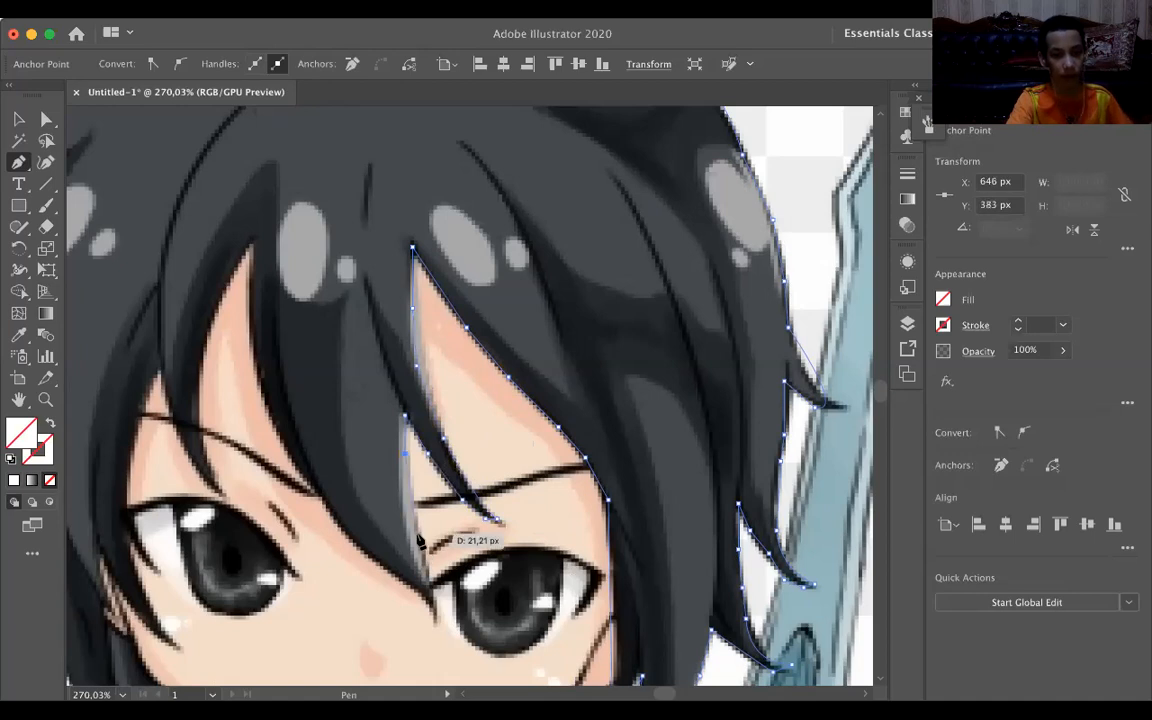
click(417, 533)
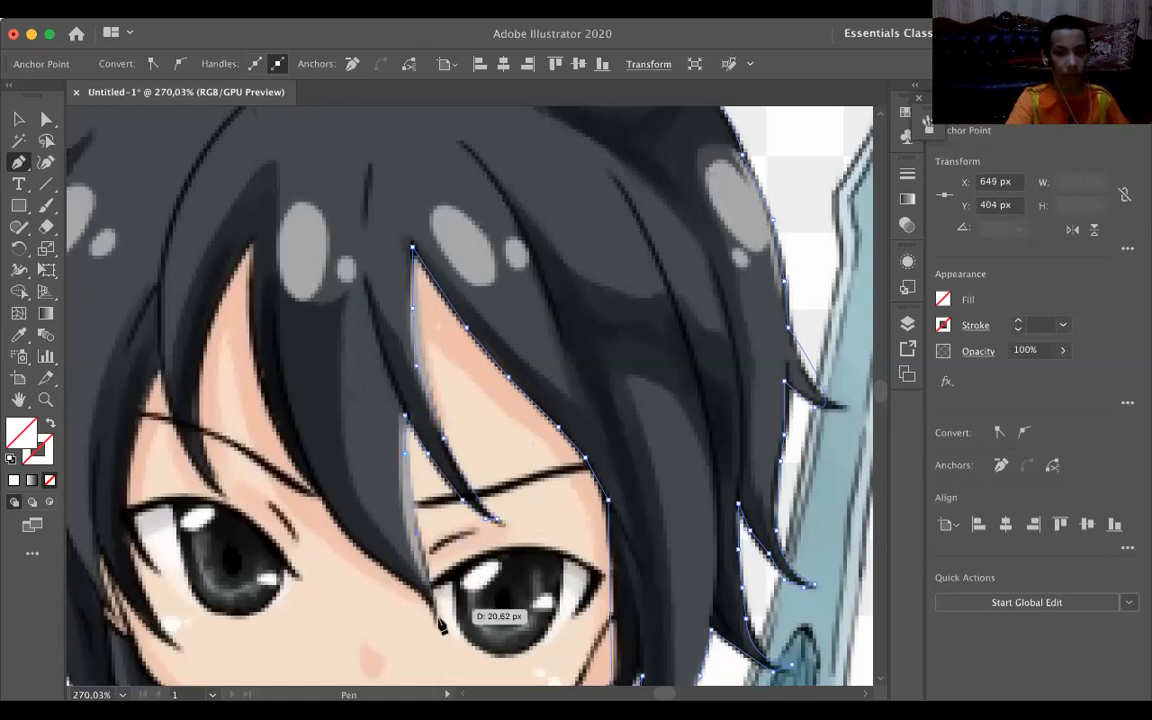
drag(438, 624, 418, 605)
click(382, 566)
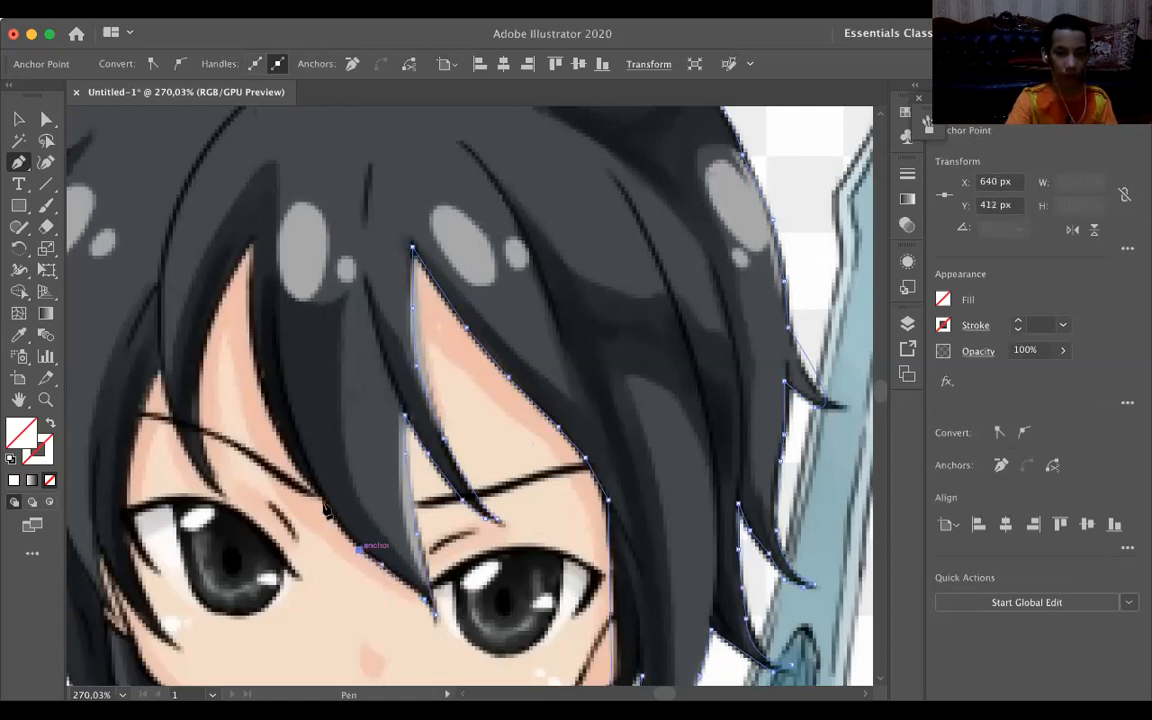
drag(312, 497, 316, 499)
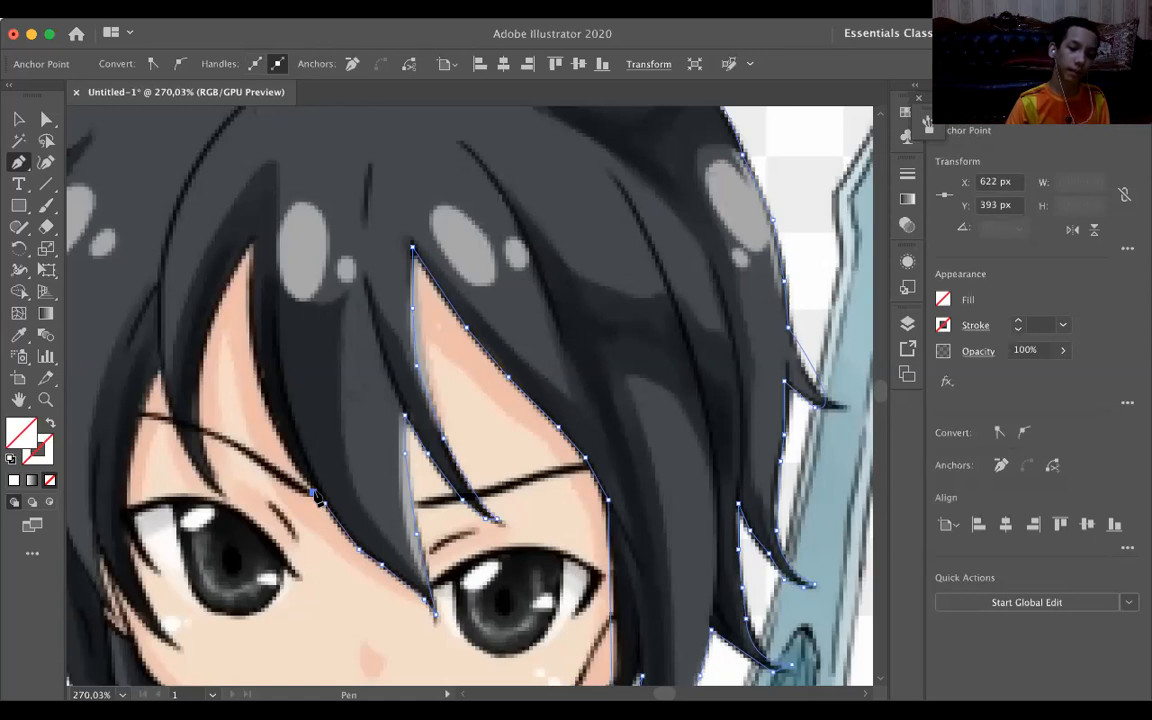
Trace the central bang's left edge from the eyebrow up to the peak of the left forehead gap.
drag(316, 497, 287, 452)
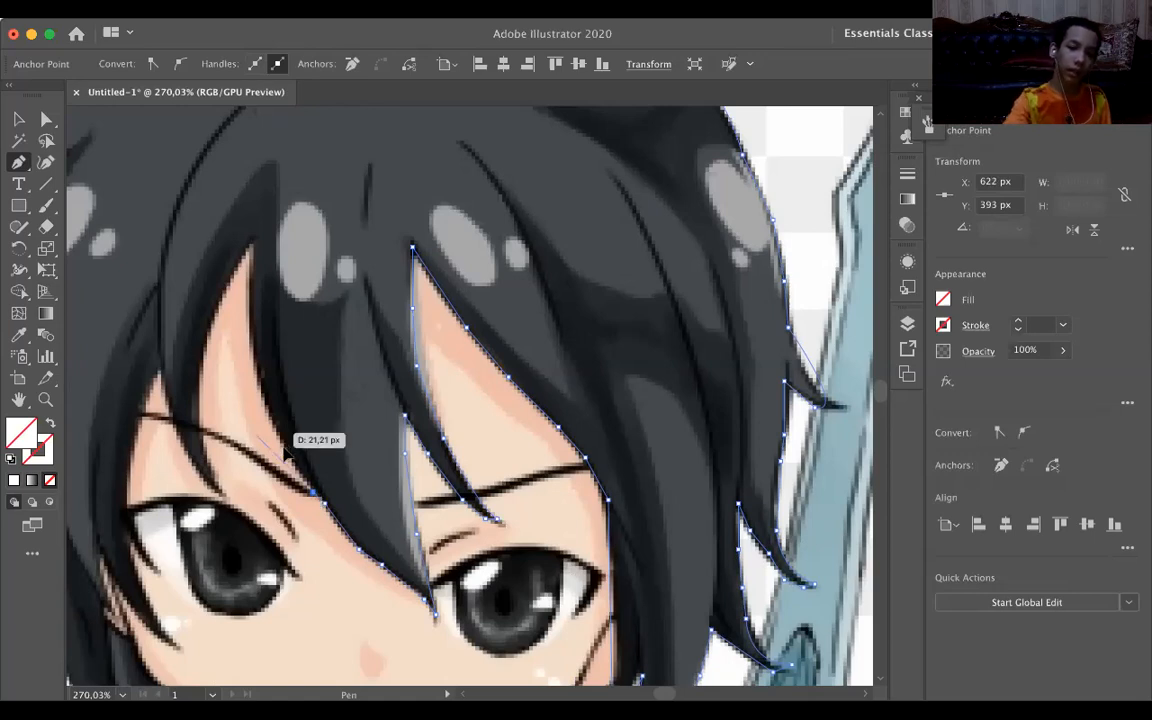
click(283, 447)
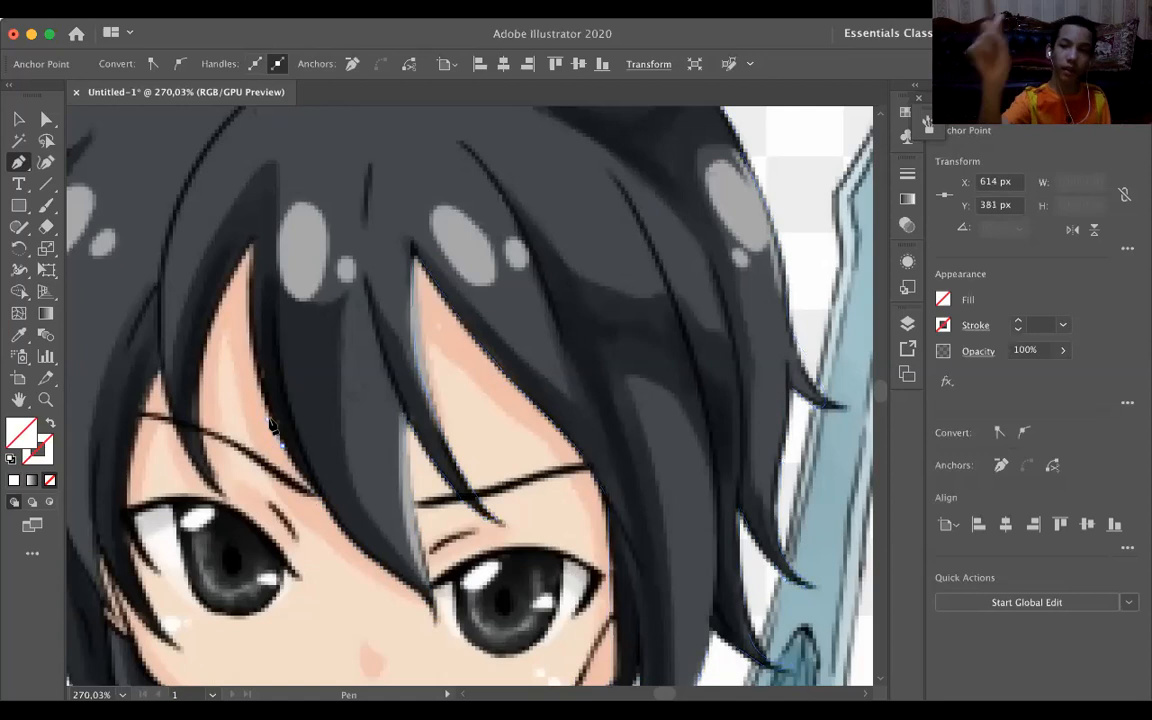
click(267, 421)
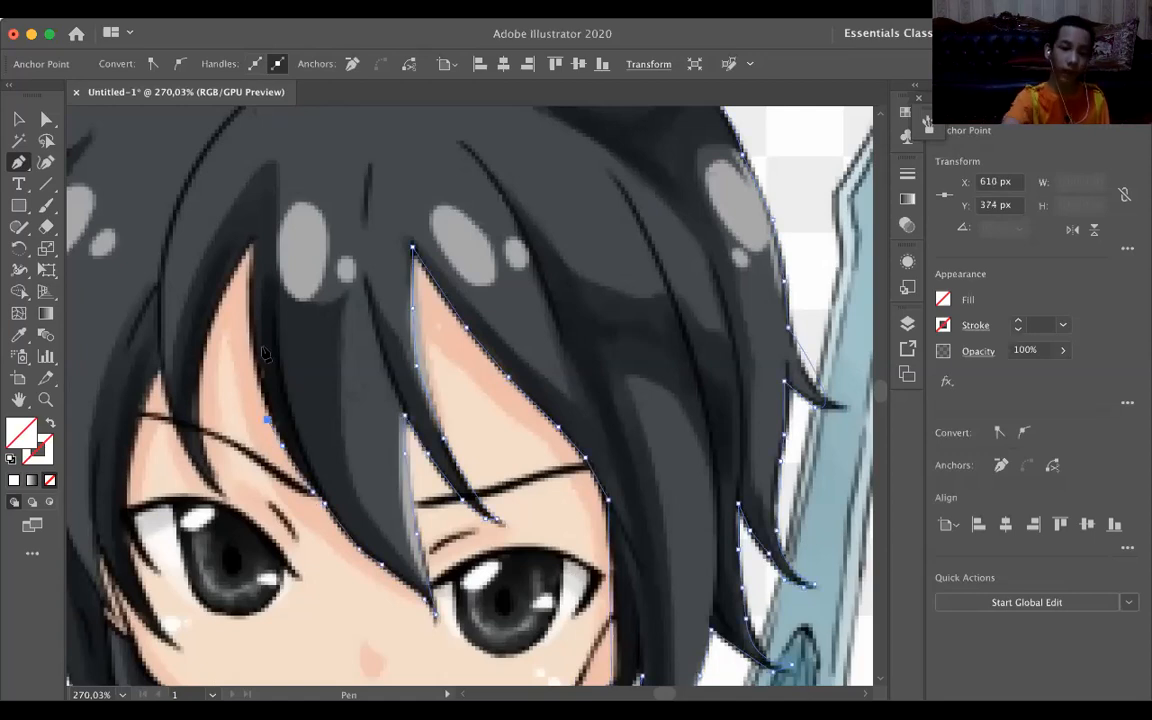
click(252, 355)
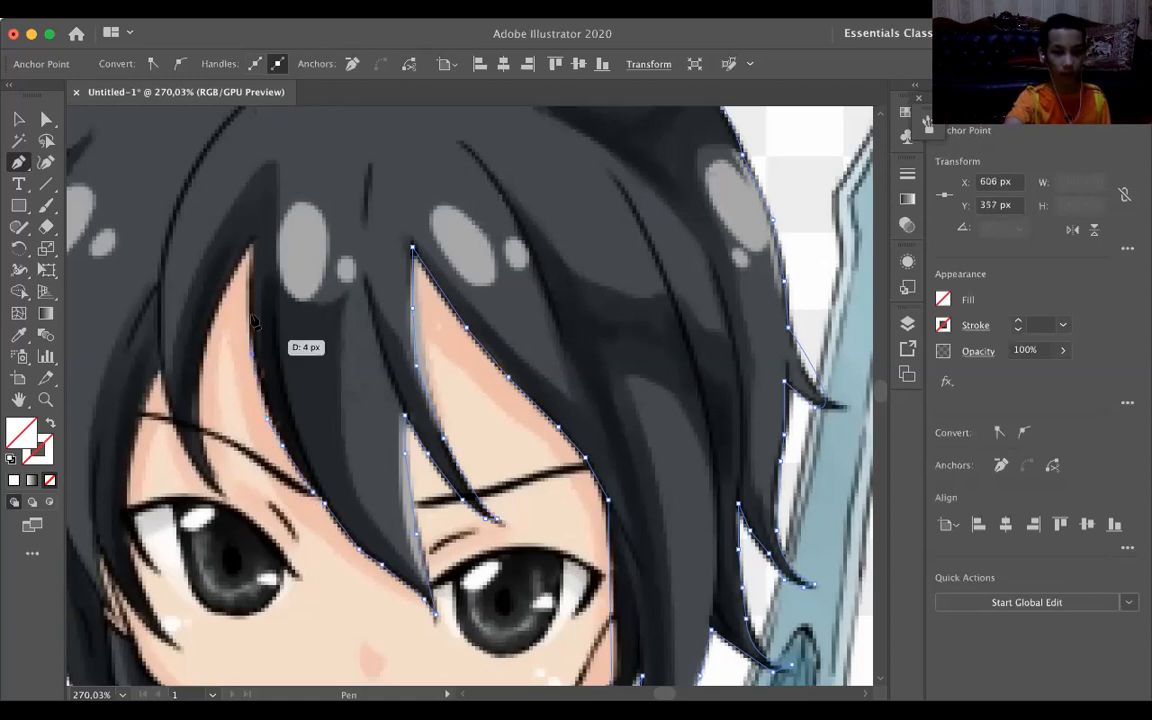
click(251, 244)
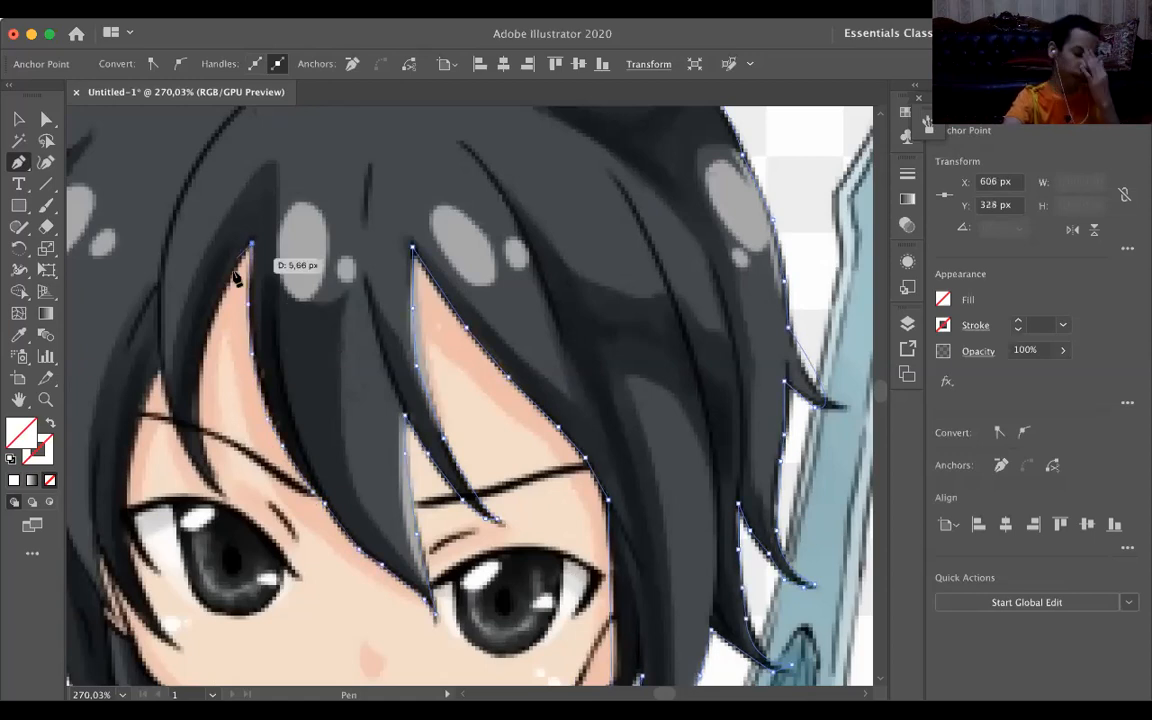
Trace the left forehead gap's outer edge down the neighbouring fringe strand to its tip above the left eye.
drag(205, 352, 202, 372)
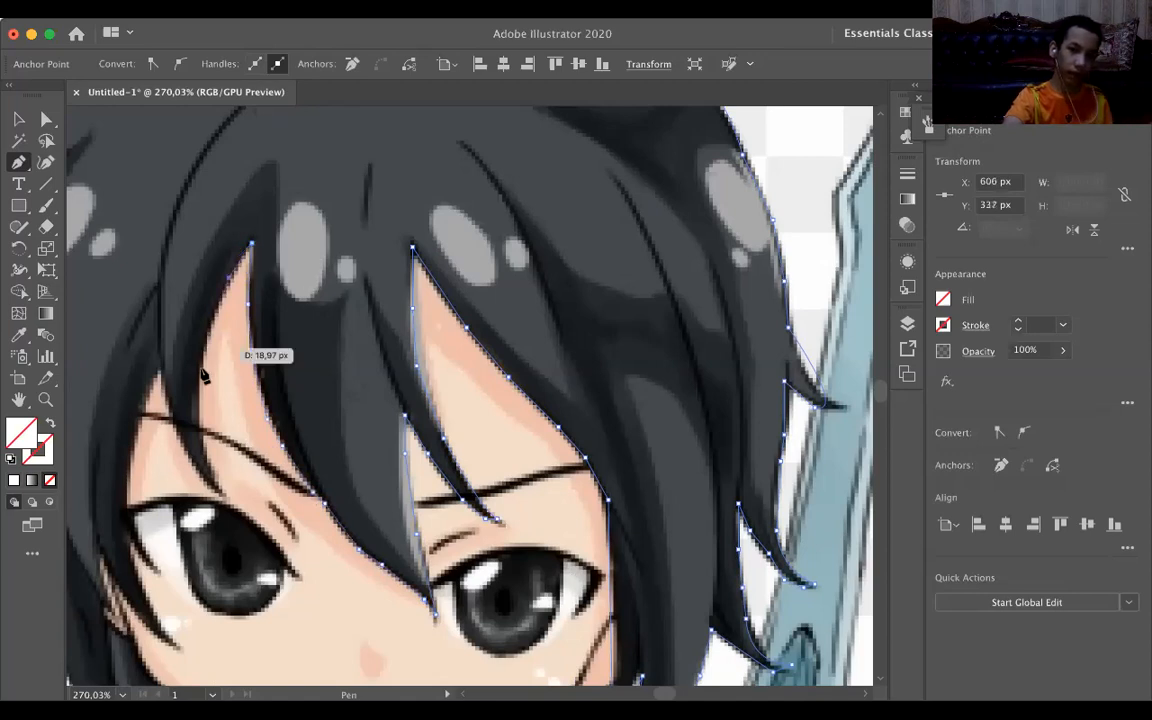
click(199, 366)
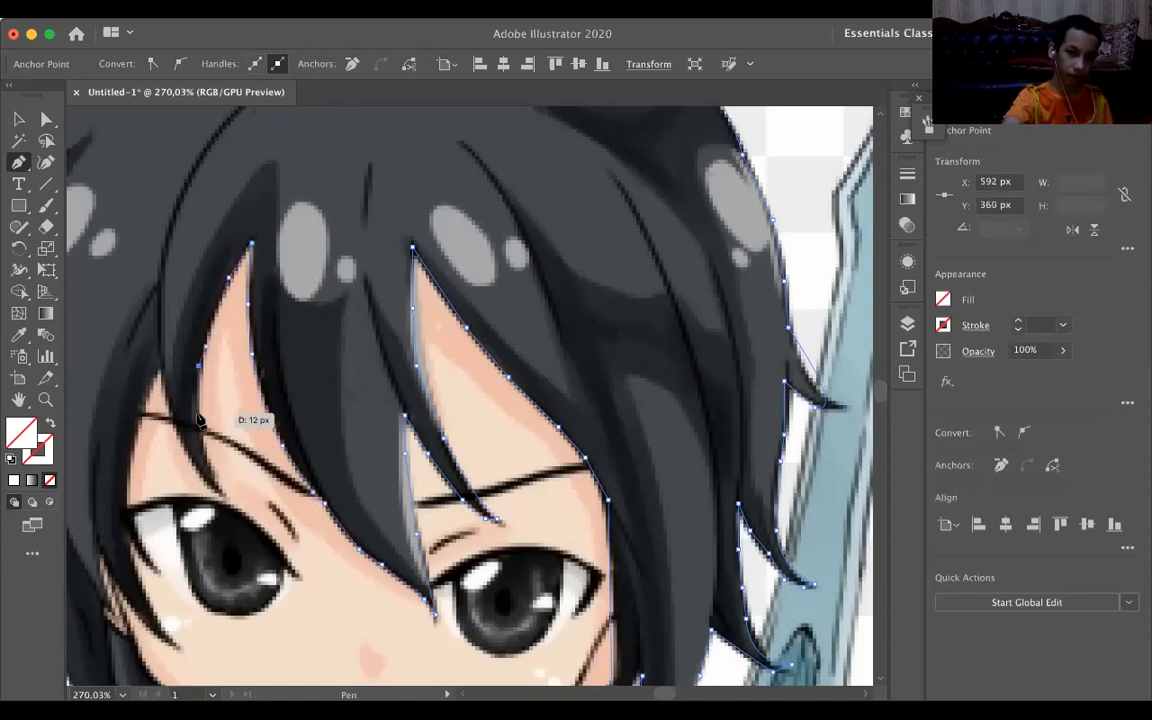
drag(199, 412, 208, 455)
click(208, 458)
click(222, 492)
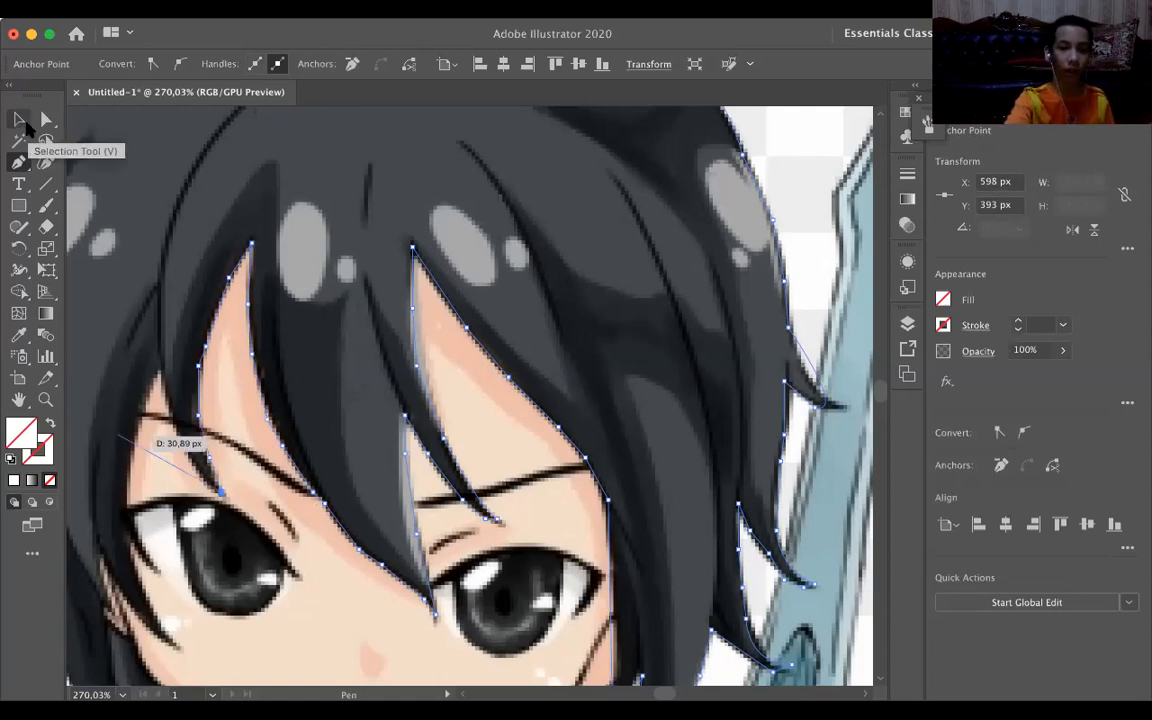
Trace the far edge of the strand above the left eye back up to the notch beside the side hair.
click(203, 487)
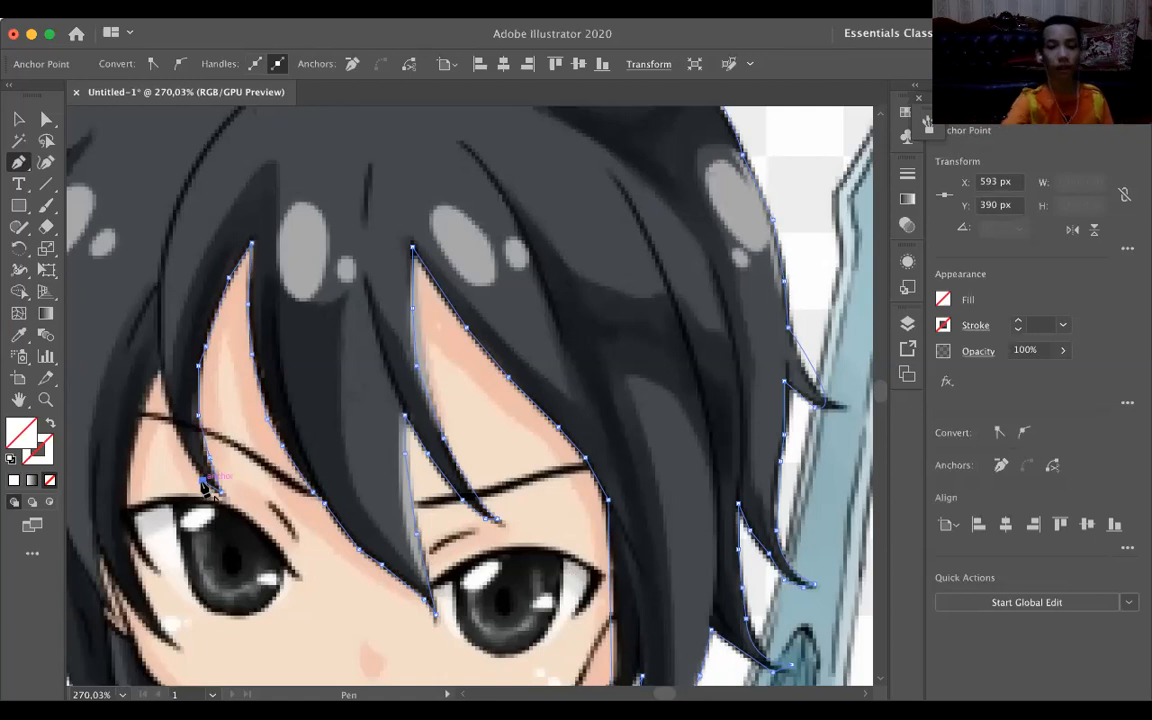
click(181, 439)
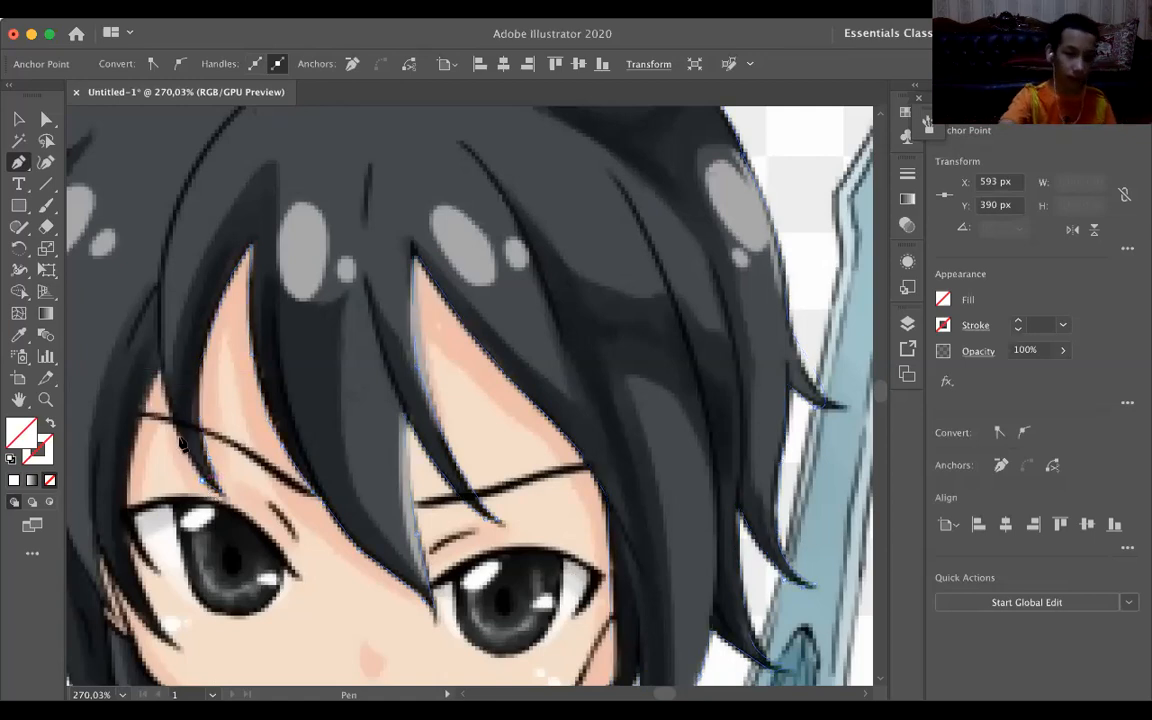
drag(181, 439, 160, 373)
click(160, 373)
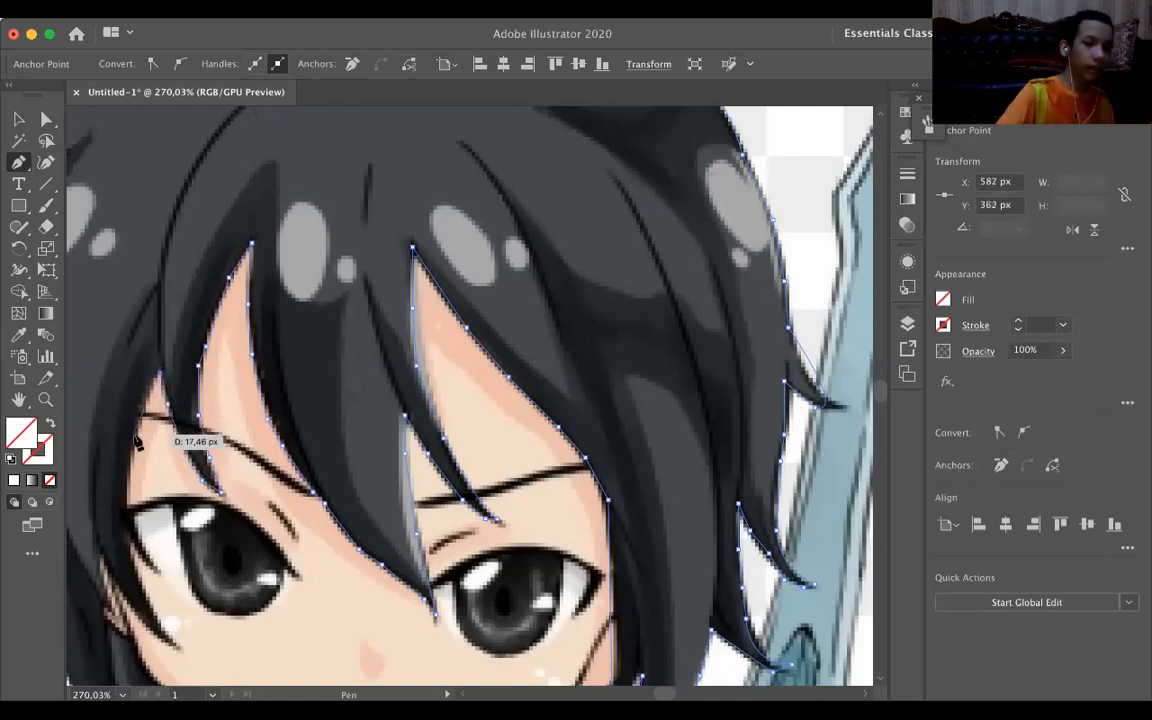
Trace the side hair's inner edge down past the left eyebrow to the tip of the small strand at the left eye's outer corner.
click(136, 438)
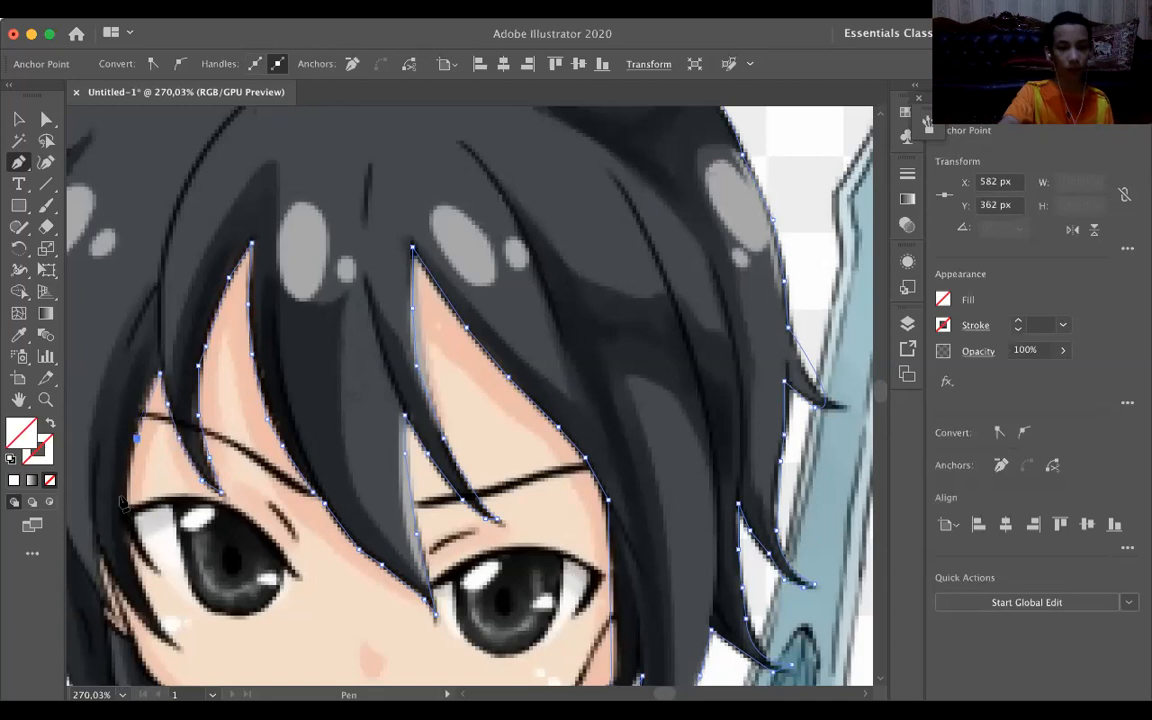
click(128, 496)
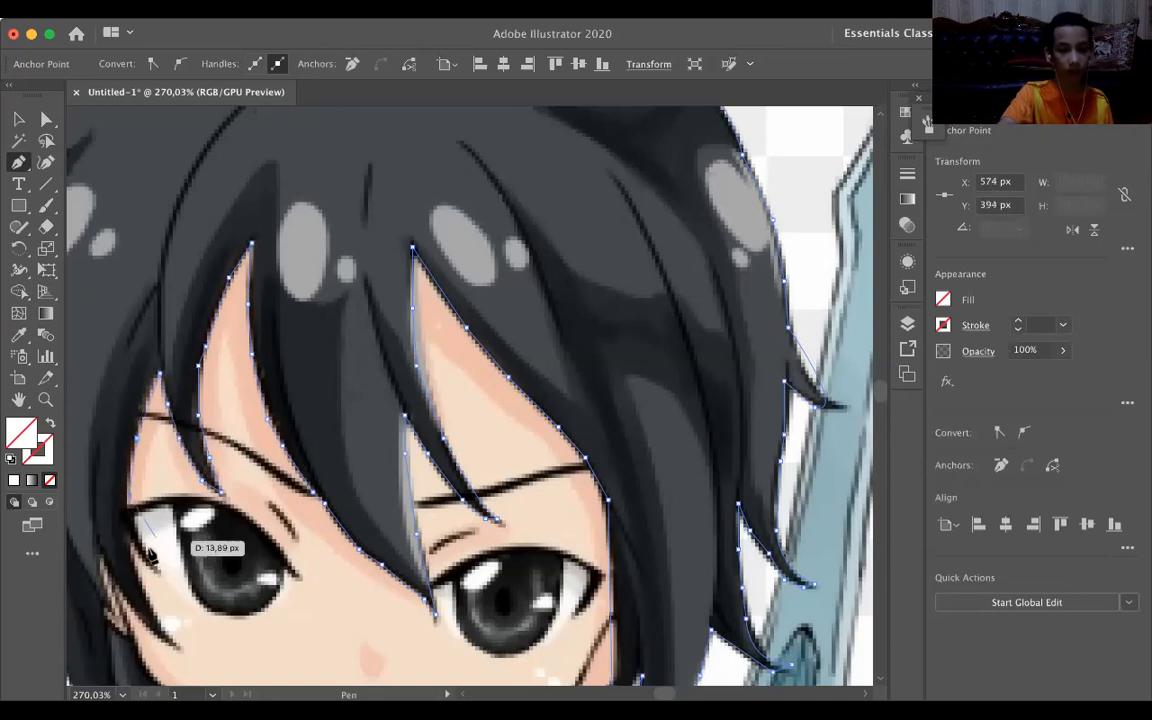
click(132, 522)
click(135, 537)
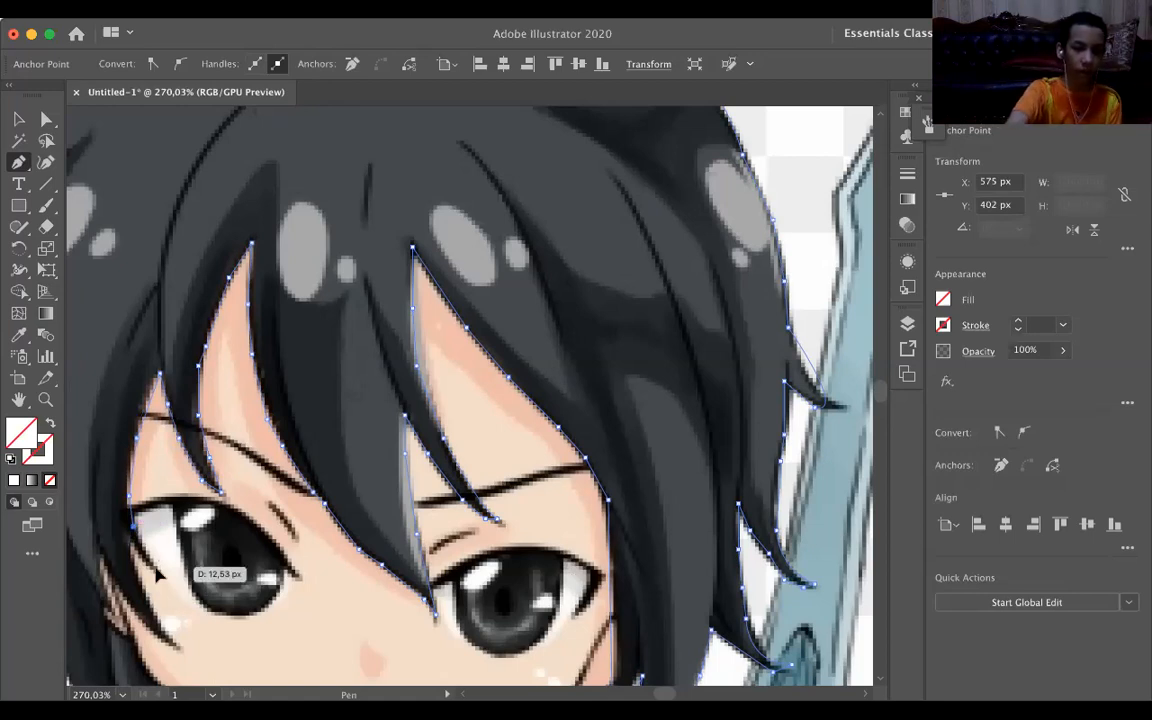
click(155, 567)
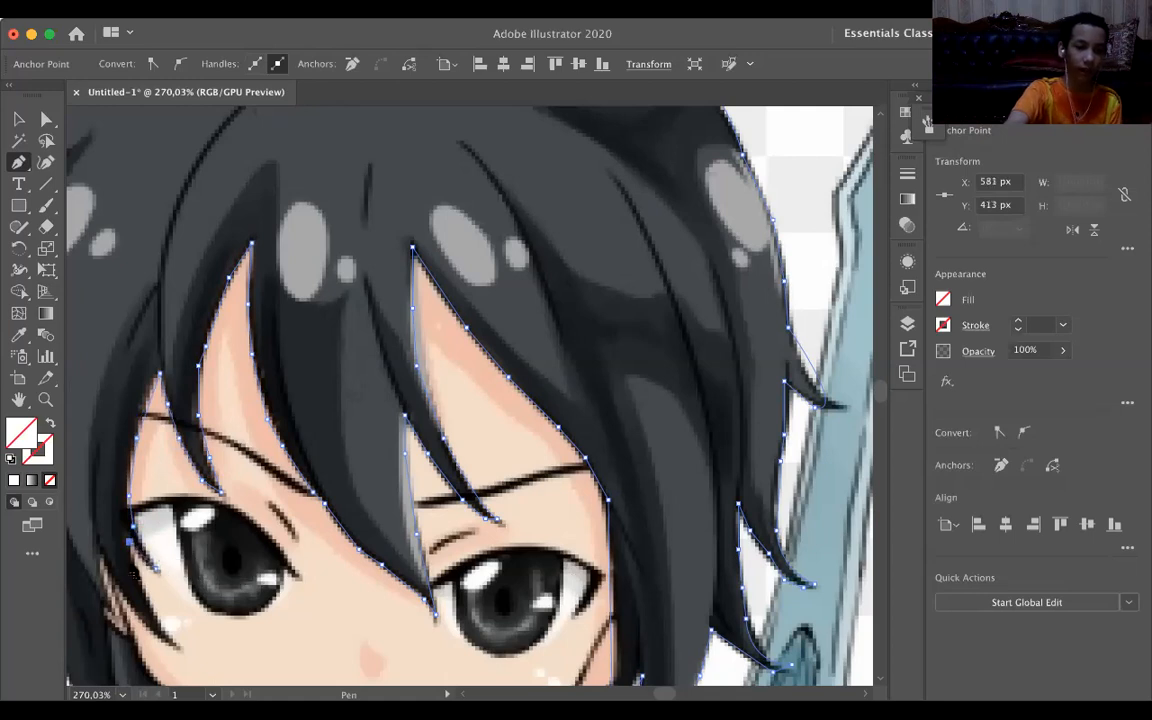
Trace from the small strand at the left eye down to the longer strand's tip on the cheek, ending in a corner point.
click(137, 580)
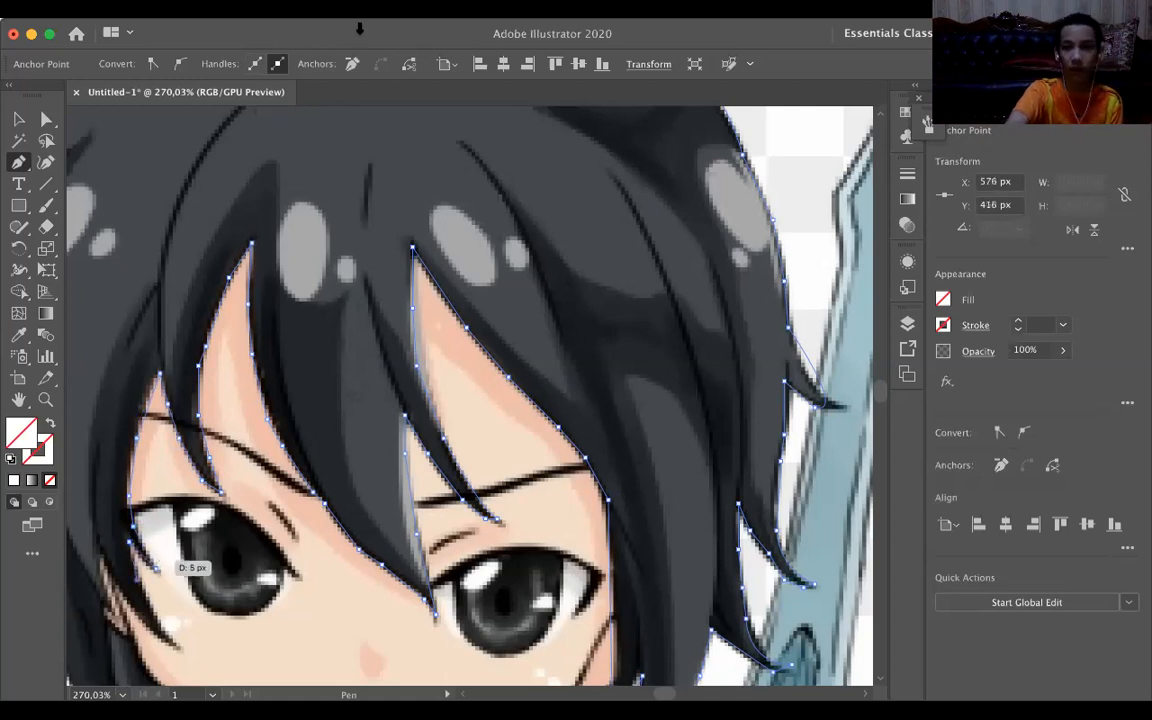
click(182, 652)
scroll(182, 652, down, 3)
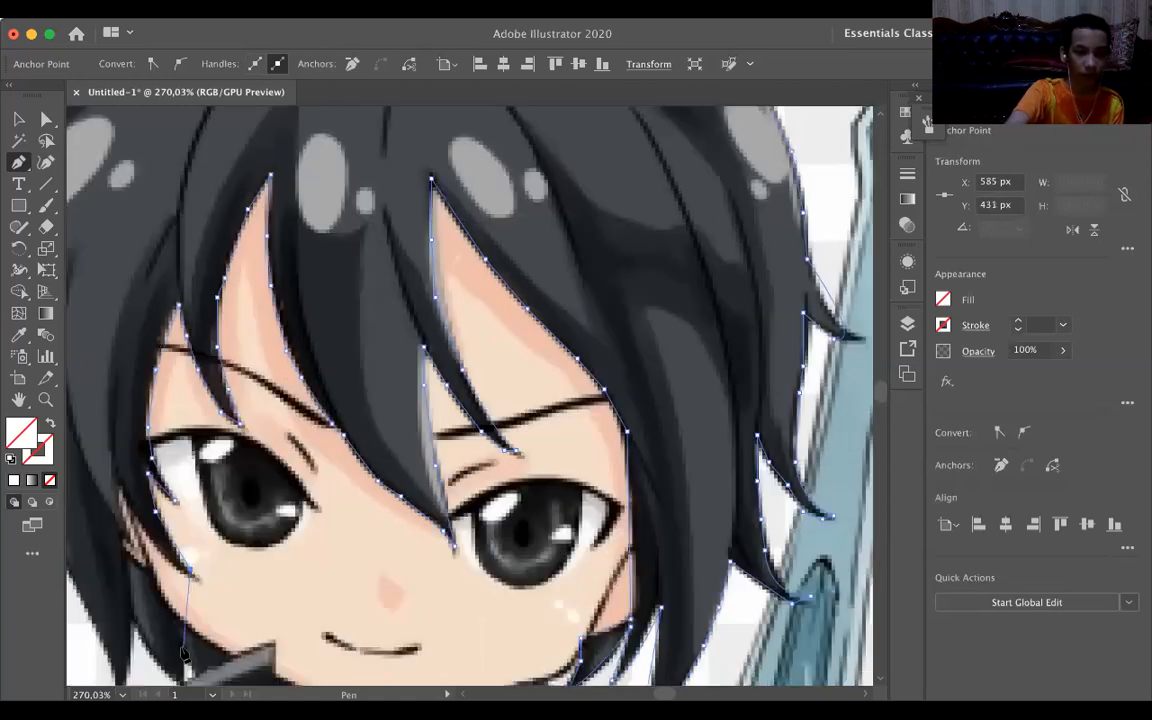
click(190, 577)
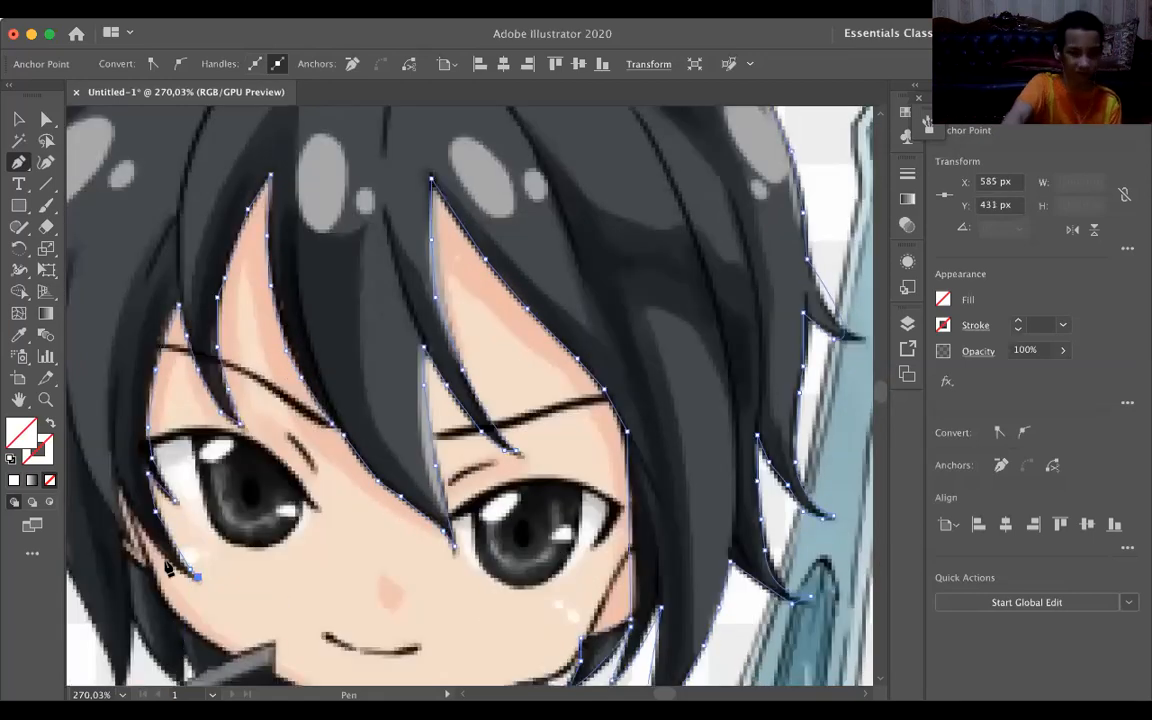
Trace the cheek strand's outer edge back up to the notch above the ear, continuing down around the visible part of the ear.
click(172, 568)
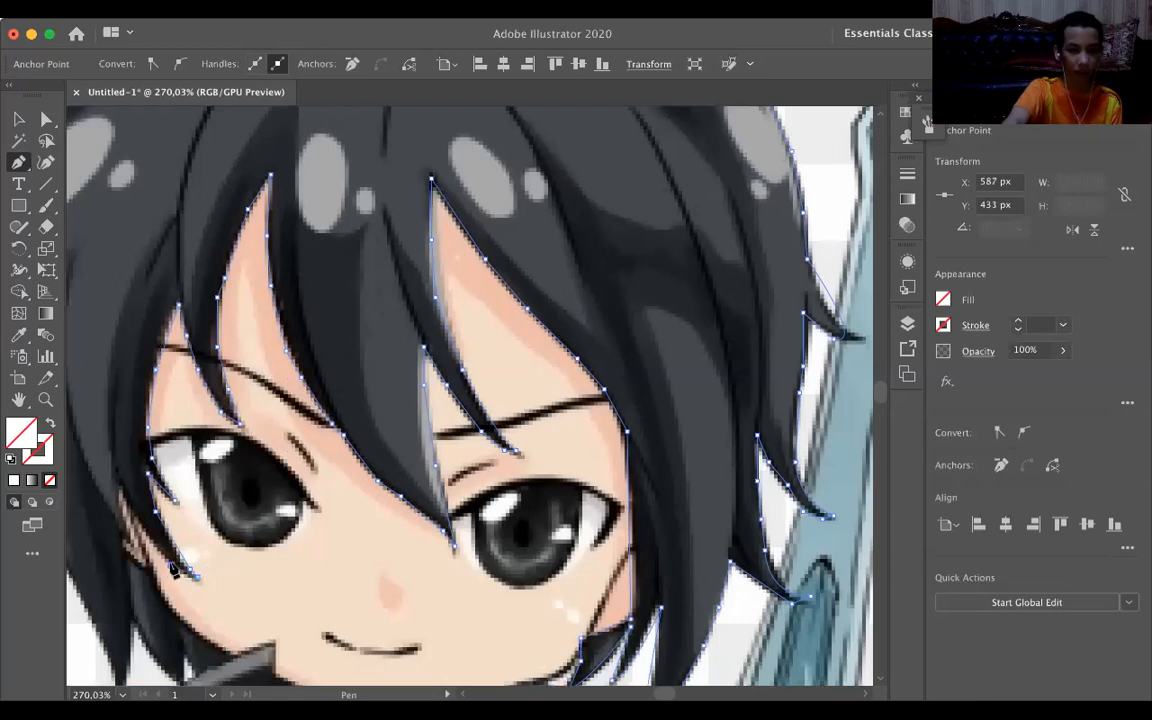
mouse_move(117, 481)
mouse_down()
mouse_move(111, 440)
mouse_move(117, 466)
mouse_up()
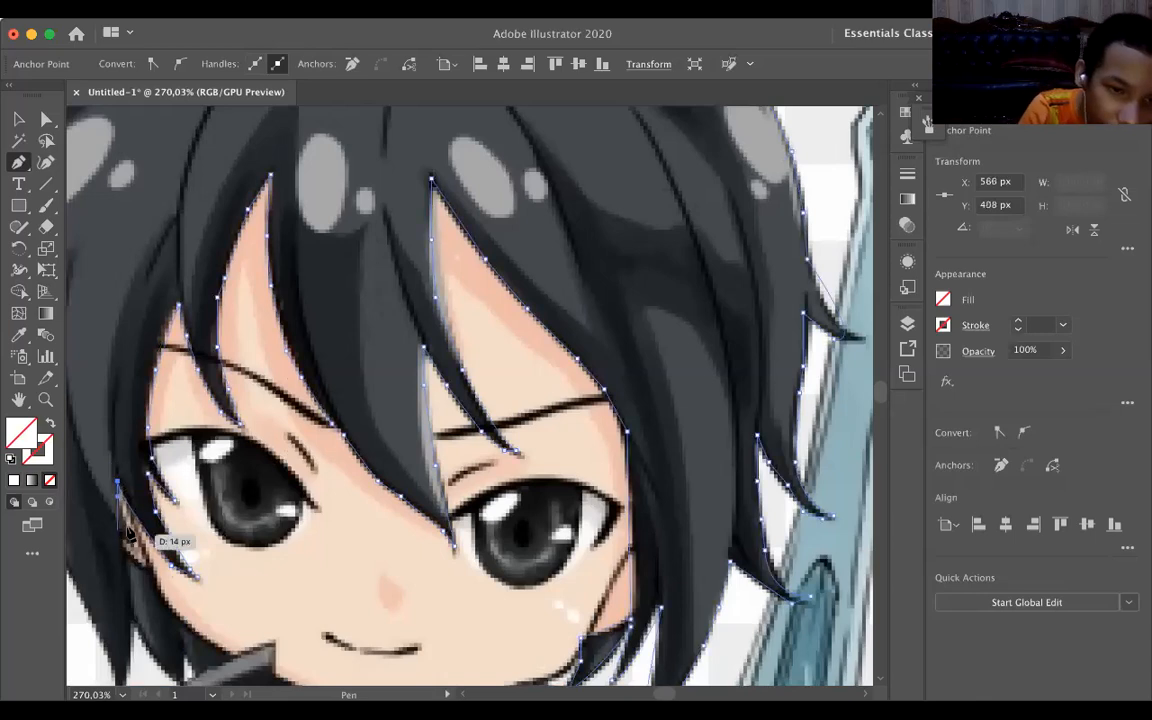
drag(124, 530, 121, 545)
scroll(120, 542, up, 5)
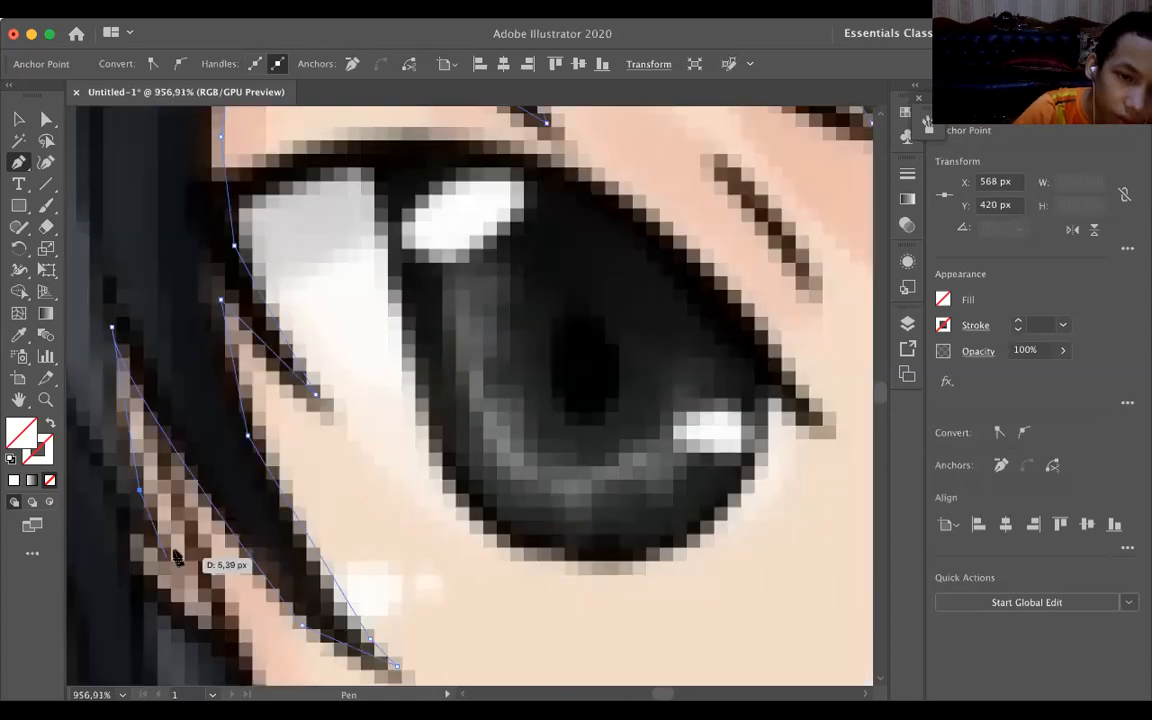
drag(166, 543, 140, 531)
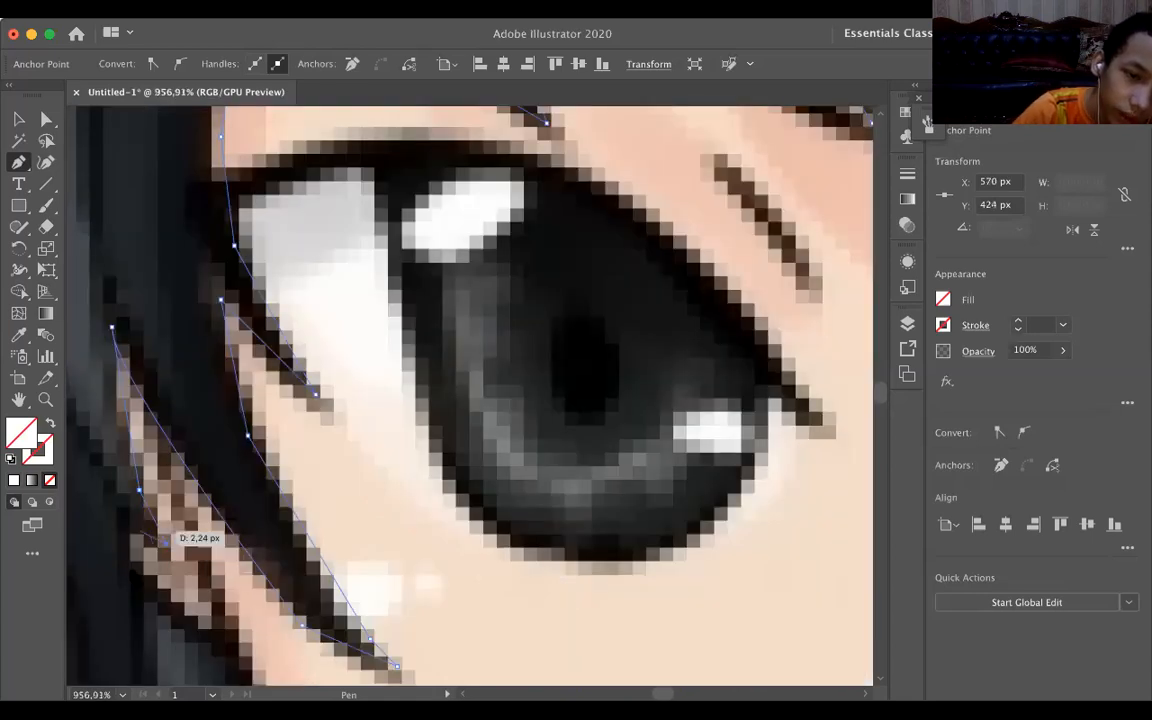
click(126, 531)
click(126, 571)
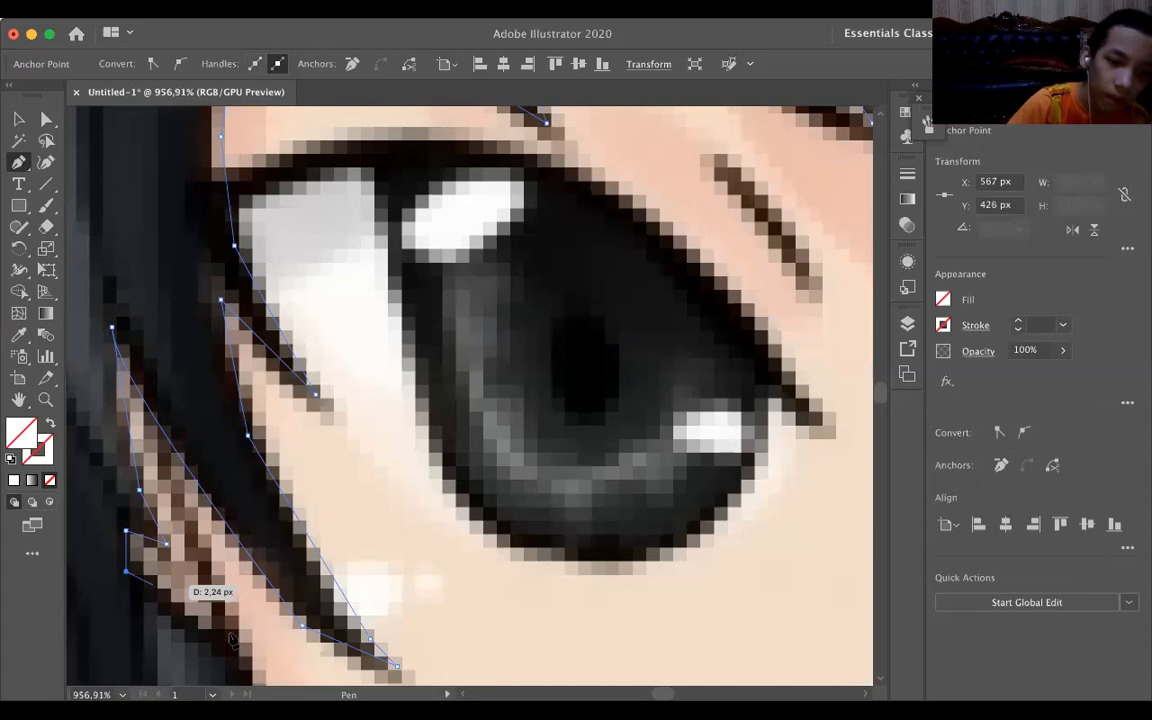
Continue the hair outline from the ear down along the cheek and jaw to the coat collar.
scroll(232, 640, down, 5)
scroll(159, 533, down, 2)
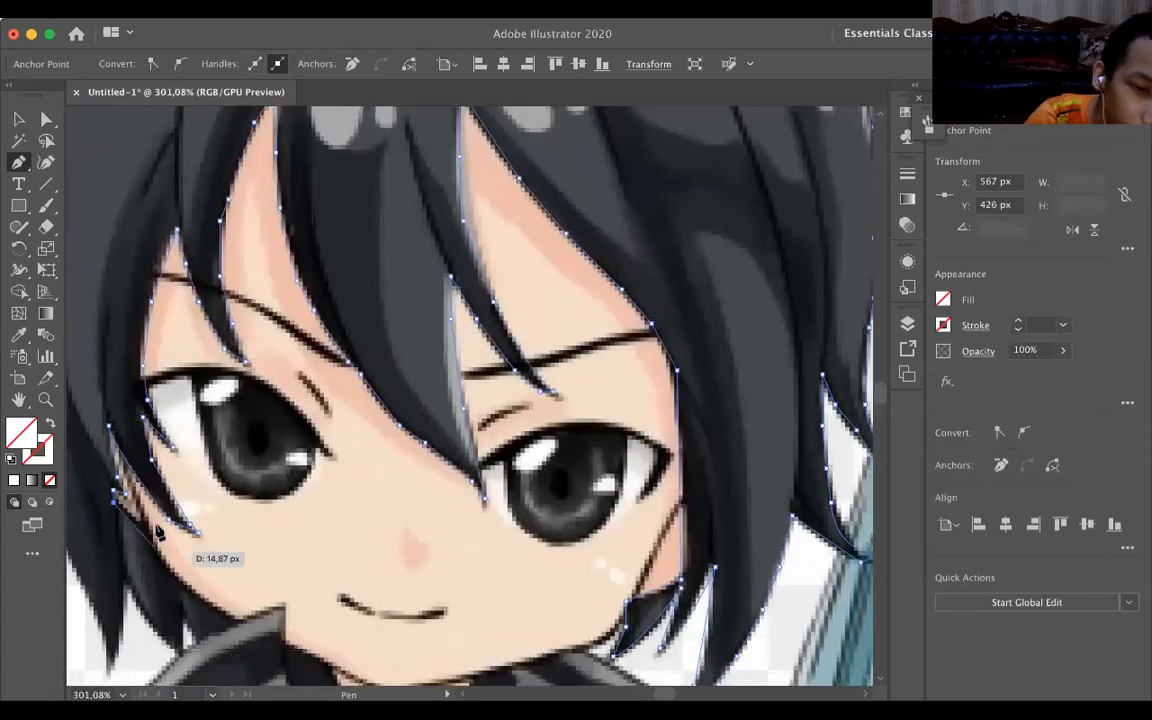
click(142, 523)
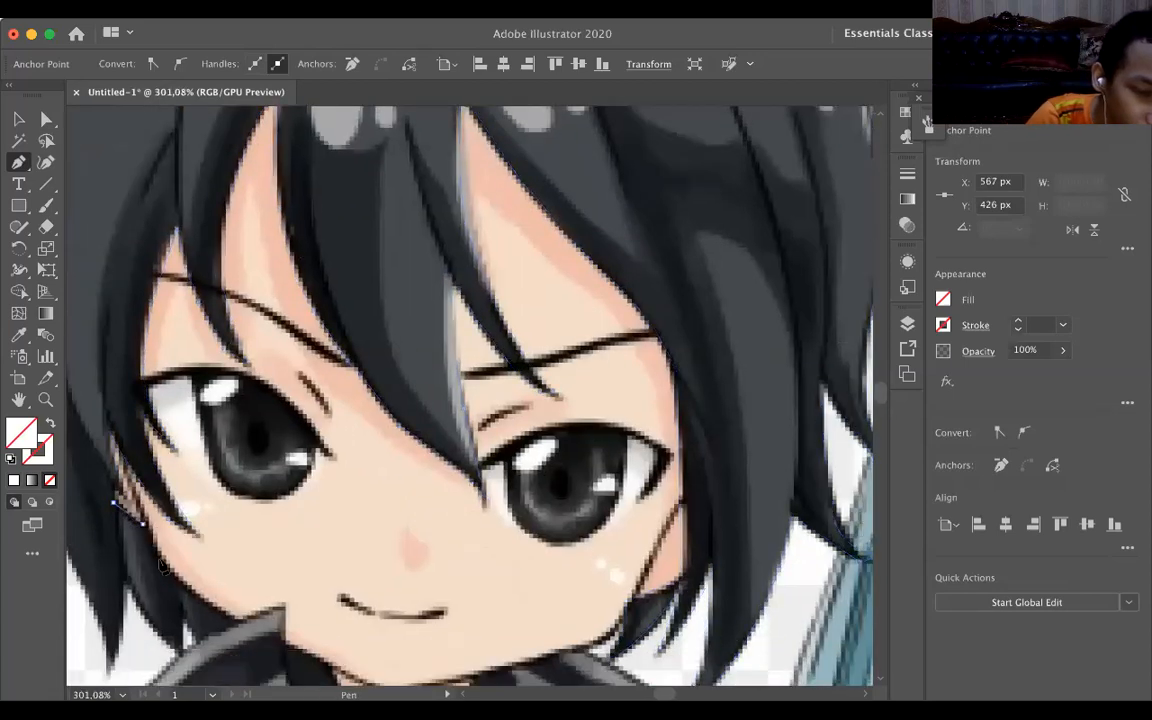
click(160, 557)
click(187, 584)
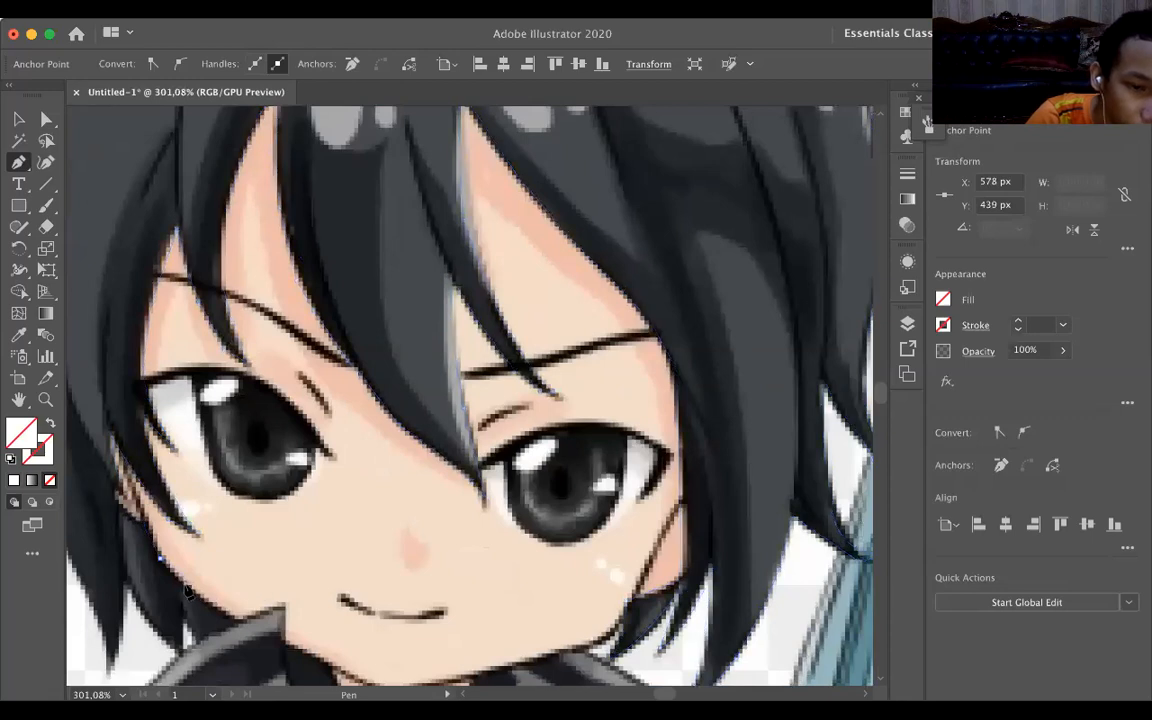
click(232, 622)
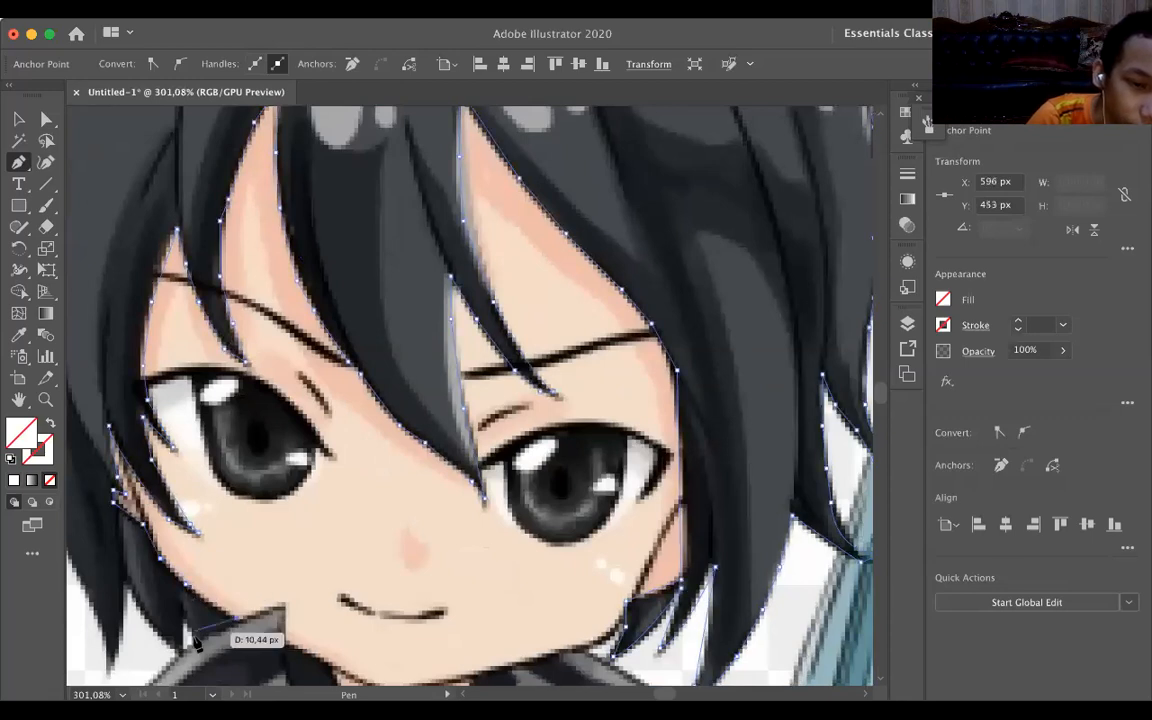
Trace along the collar and around the short strands behind the jaw, ending at the notch beside the long side strand.
click(199, 647)
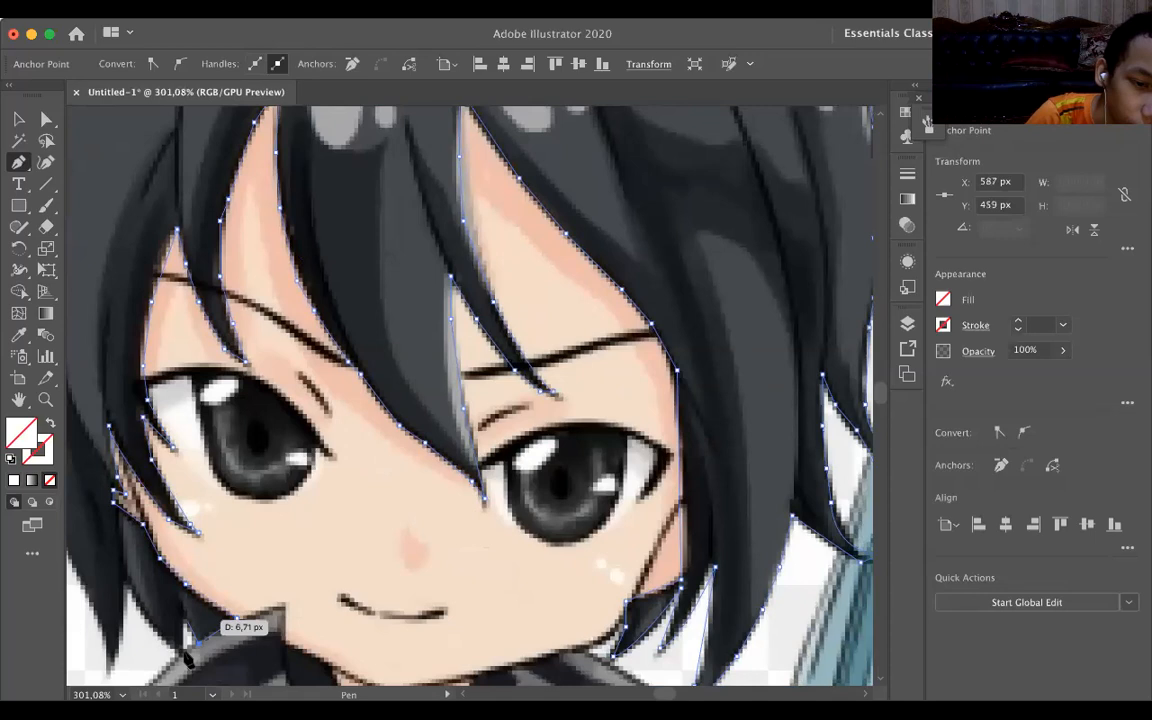
click(186, 619)
click(186, 649)
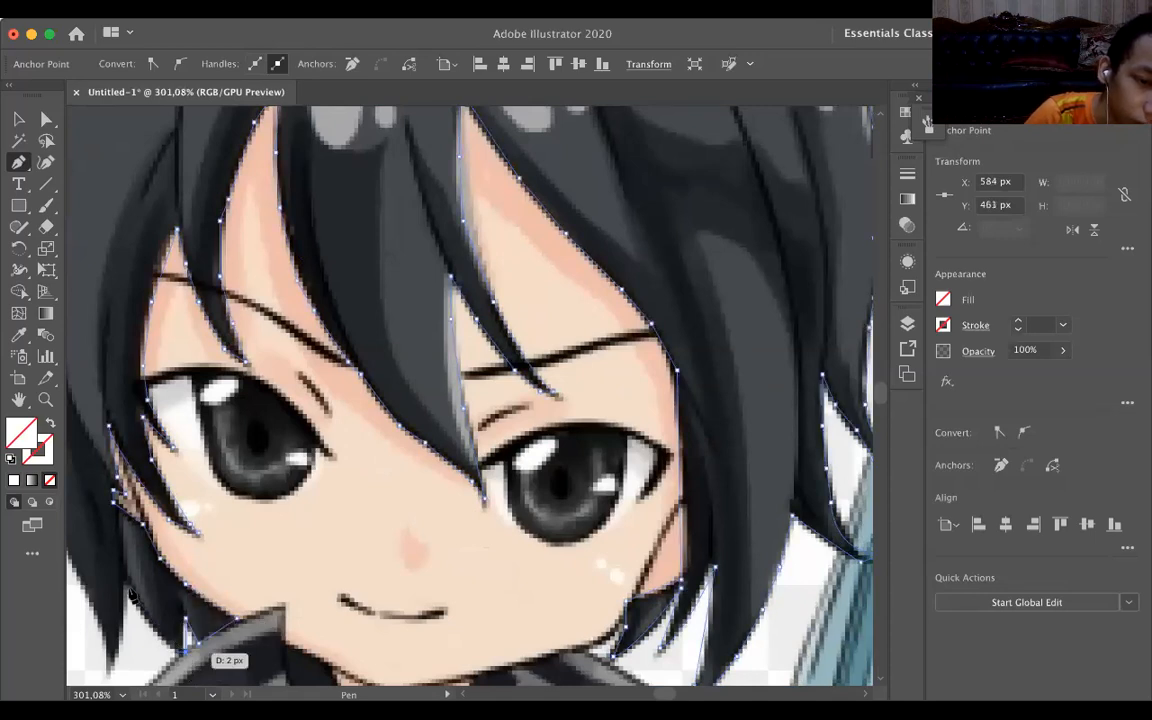
click(127, 585)
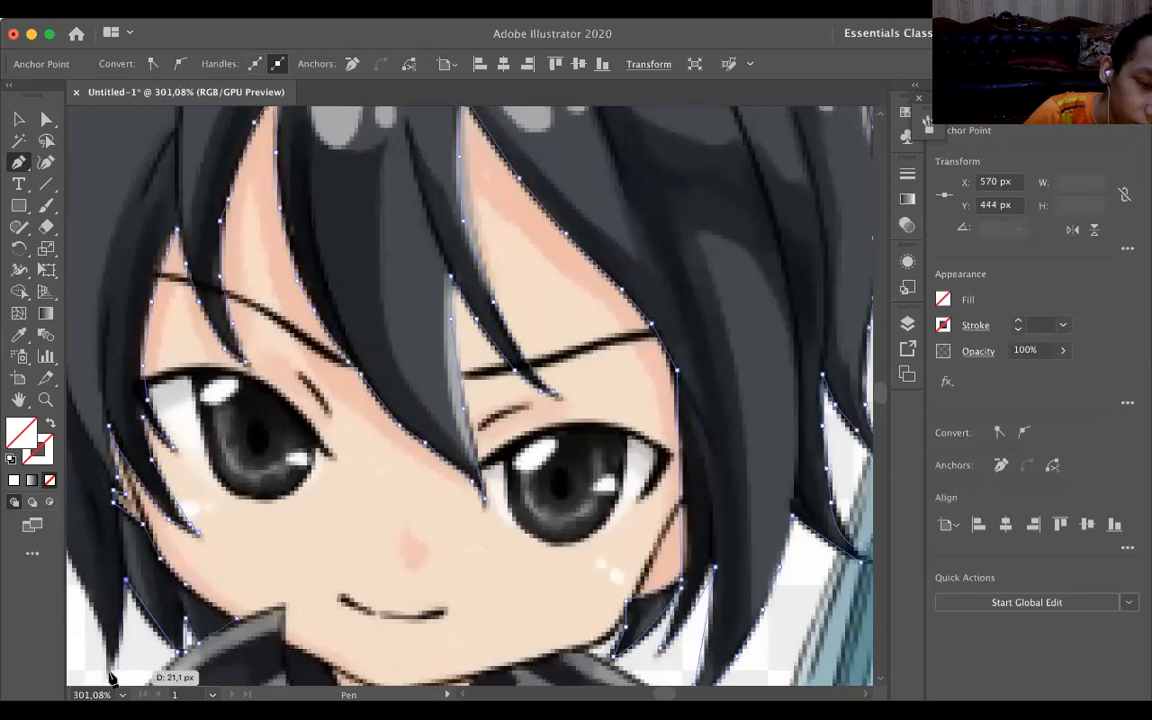
Trace the long side strand down to its tip and back up its outer edge to the notch beside the outermost strand.
click(110, 676)
scroll(130, 620, down, 3)
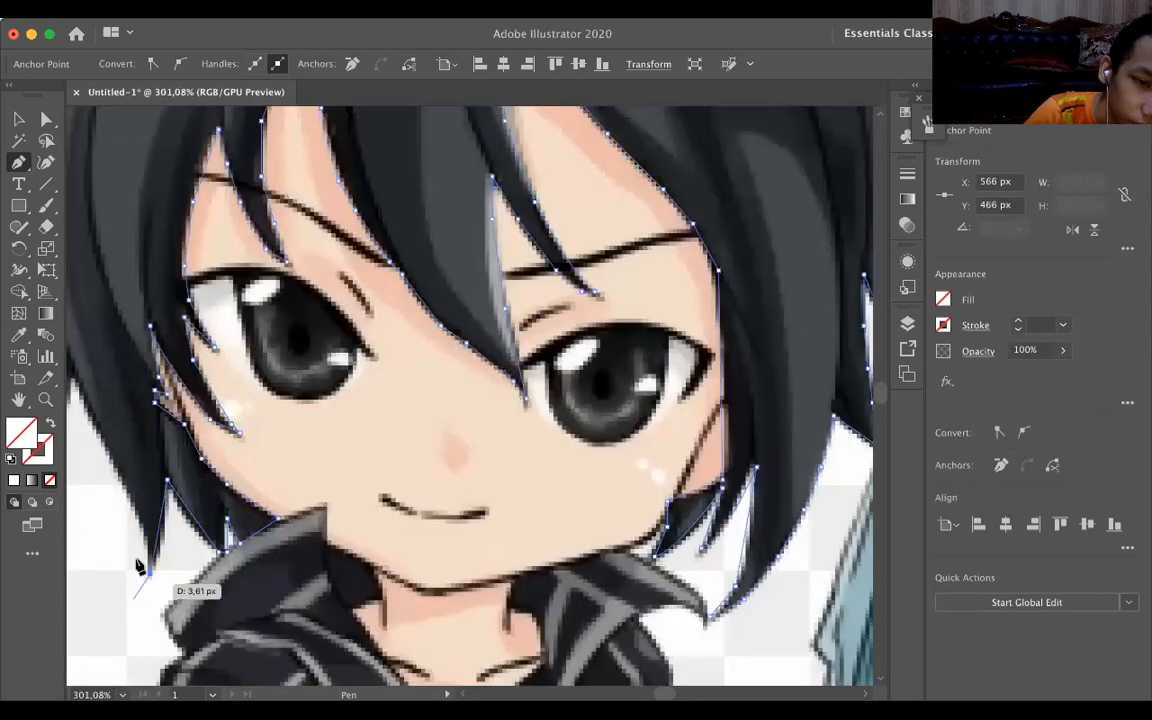
click(145, 532)
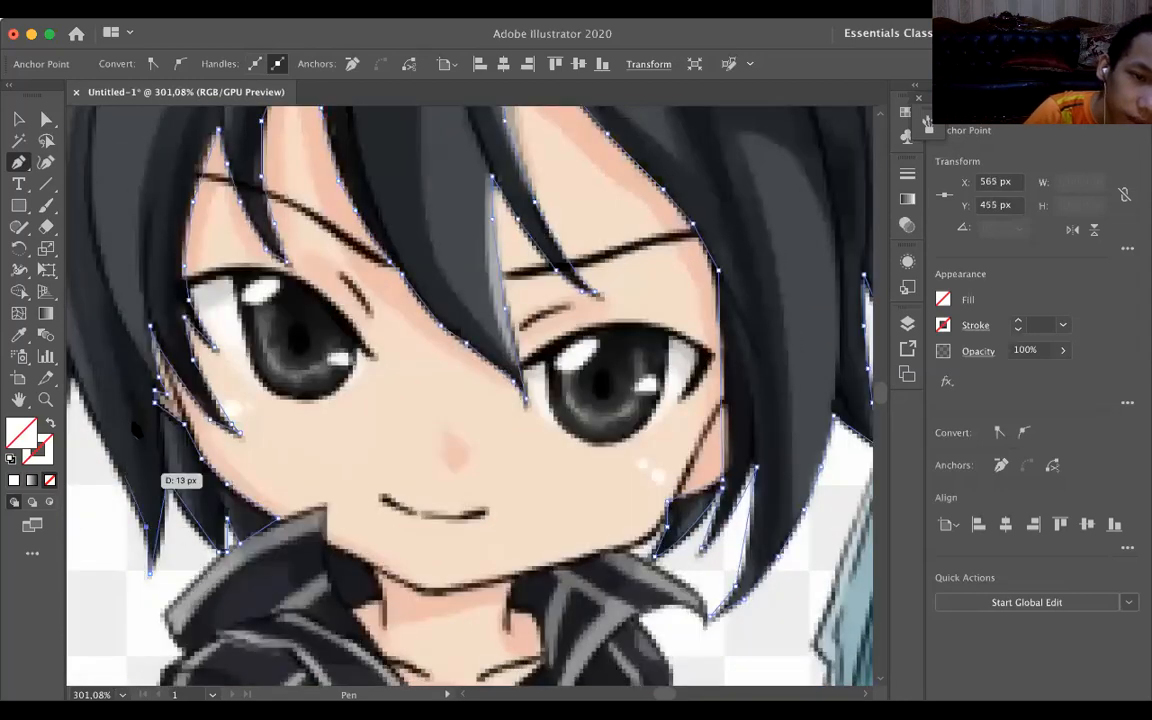
scroll(134, 426, left, 2)
scroll(134, 426, up, 1)
click(132, 421)
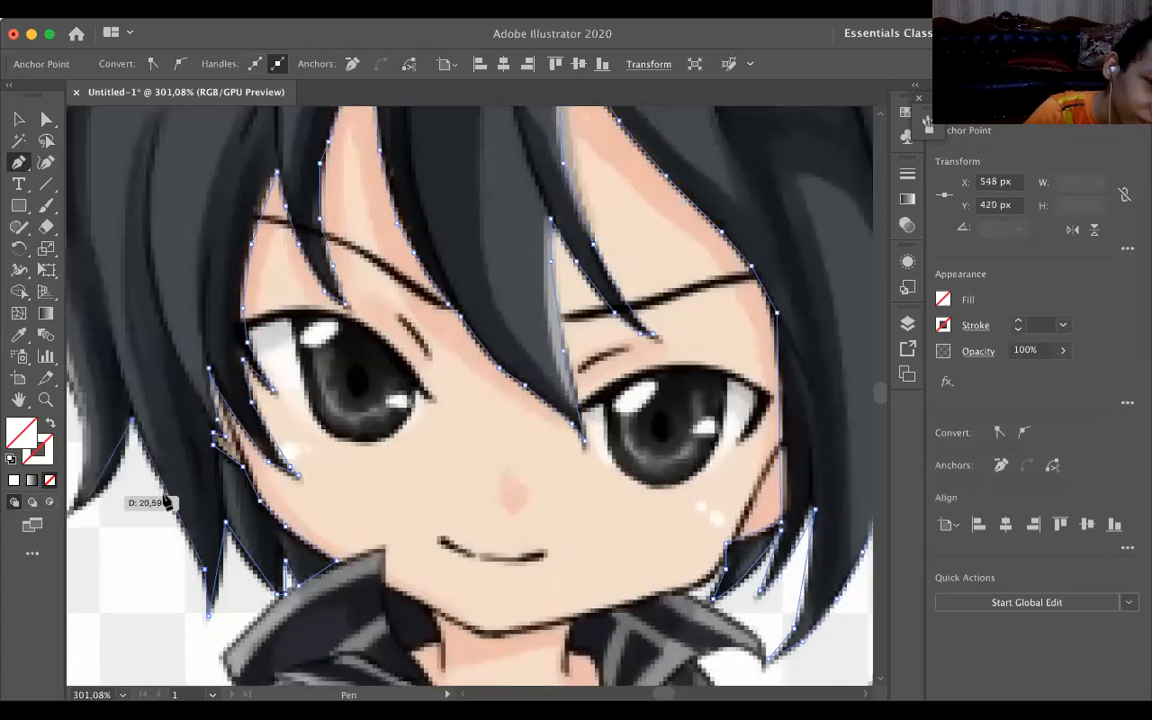
Trace around the outermost side strand and up the hair's outer side to the tip of the lower sideways spike.
scroll(160, 502, left, 2)
scroll(160, 502, down, 1)
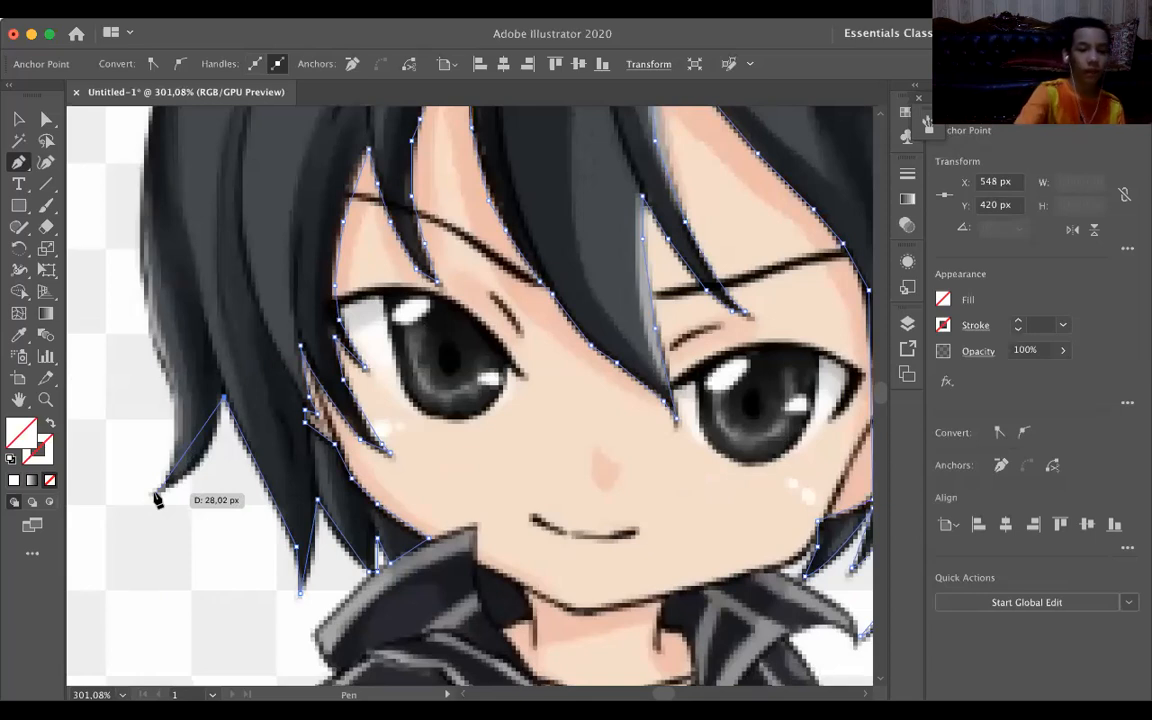
drag(136, 483, 195, 159)
scroll(272, 318, up, 3)
scroll(255, 188, up, 2)
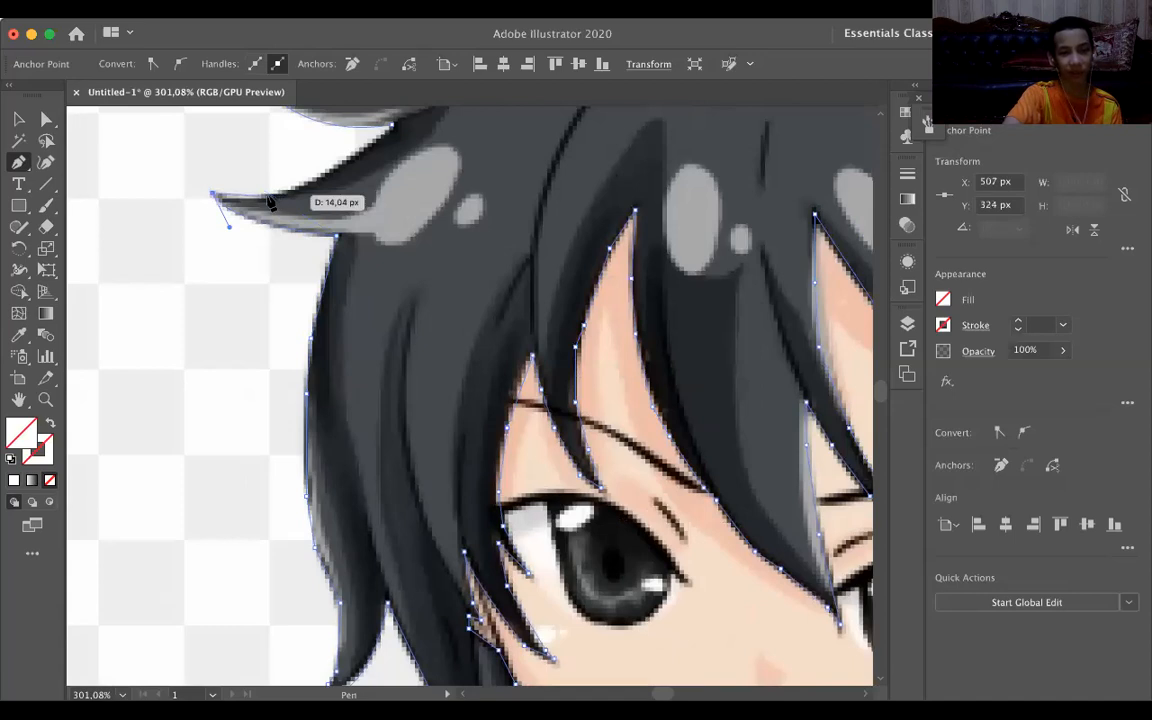
Trace the lower spike's upper edge with a curve and close the hair path at its starting anchor below the upper spike.
click(268, 197)
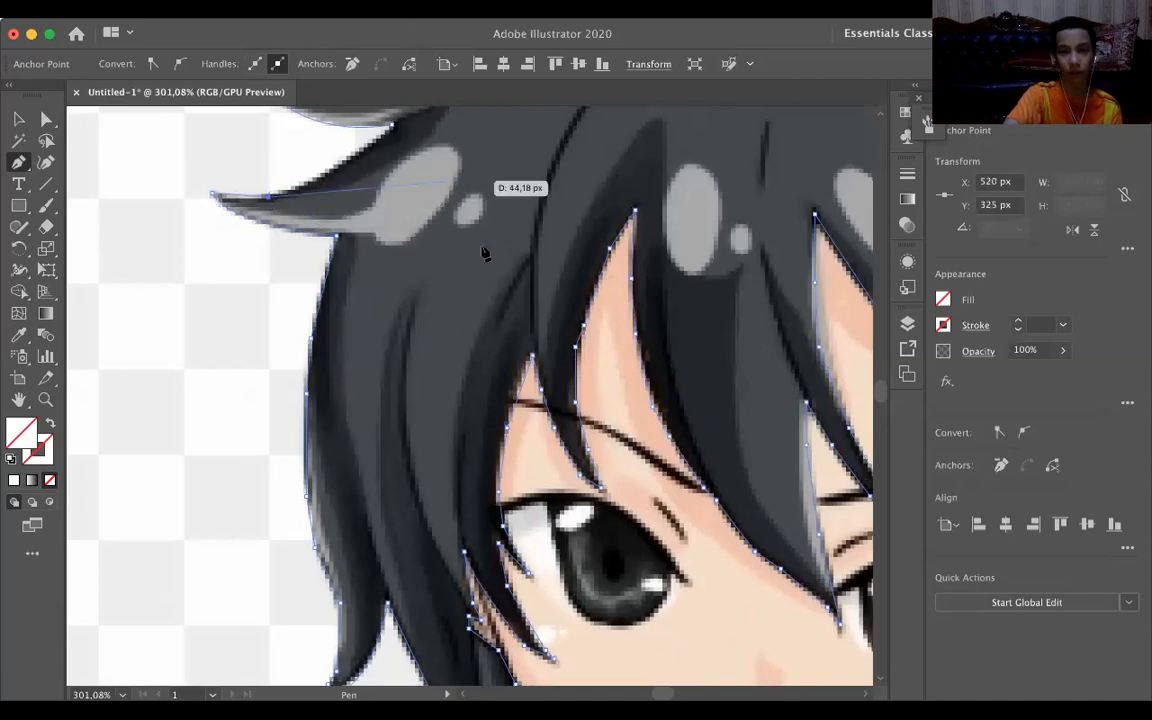
scroll(320, 255, up, 3)
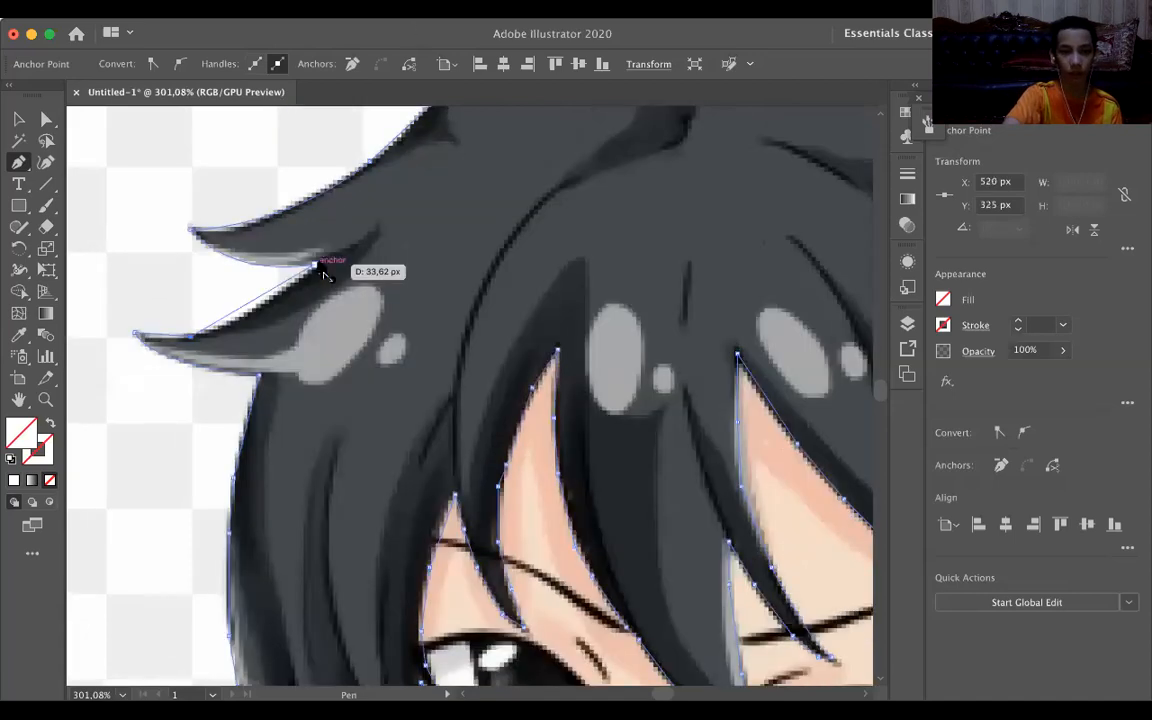
click(316, 263)
drag(350, 226, 351, 225)
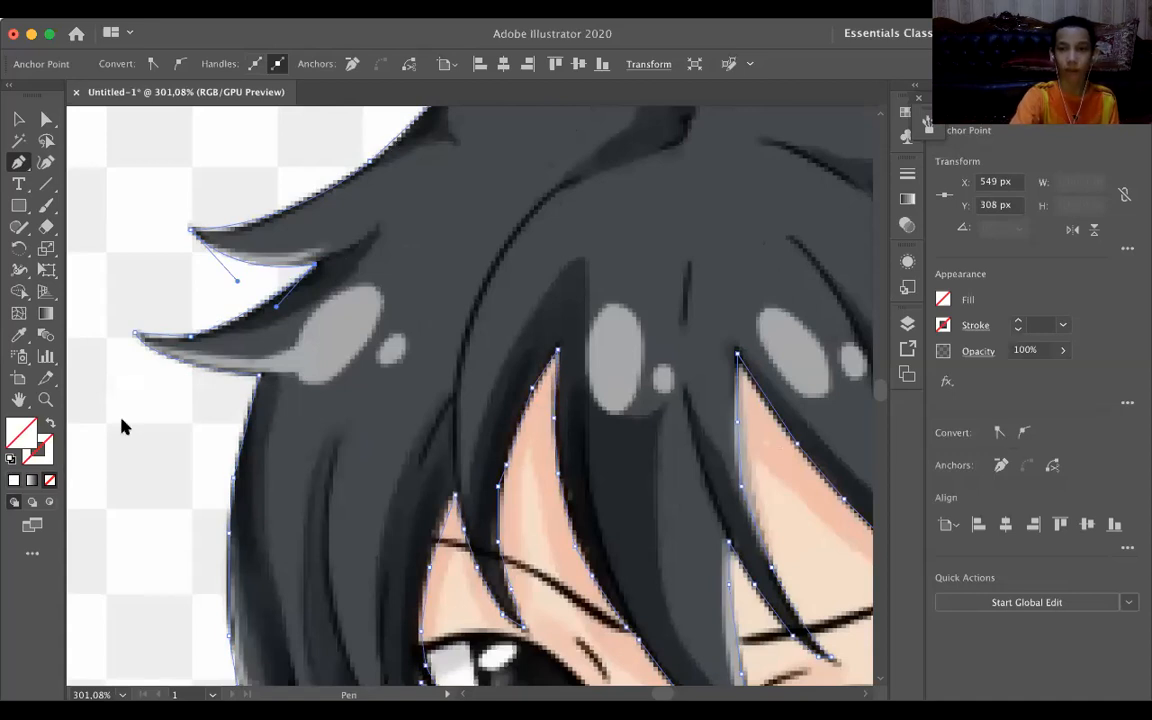
Fill the closed hair shape with white (FFFFFF) and deselect it.
key(comma)
scroll(648, 435, down, 10)
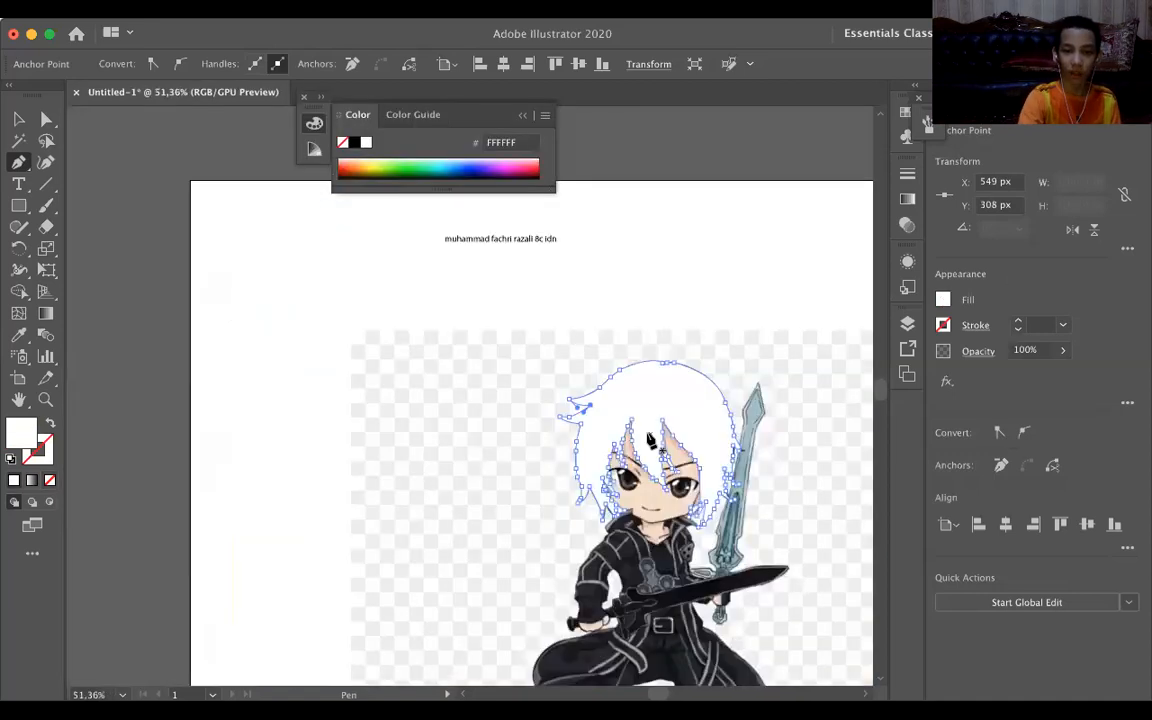
key(v)
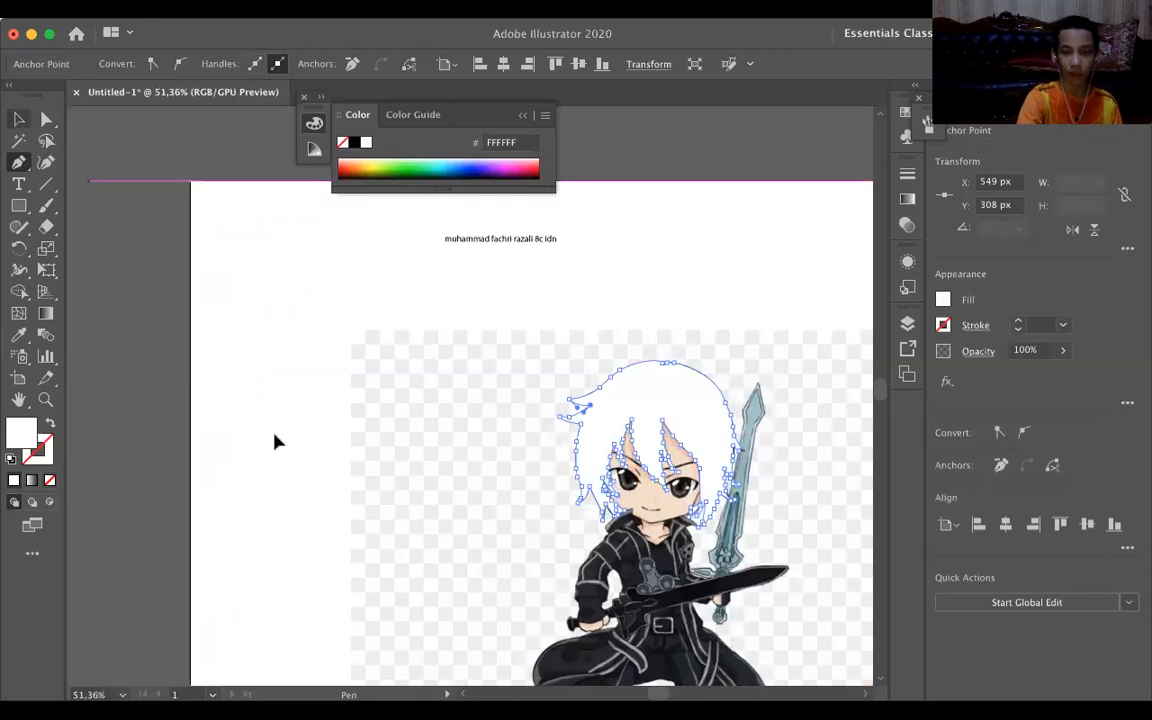
click(278, 442)
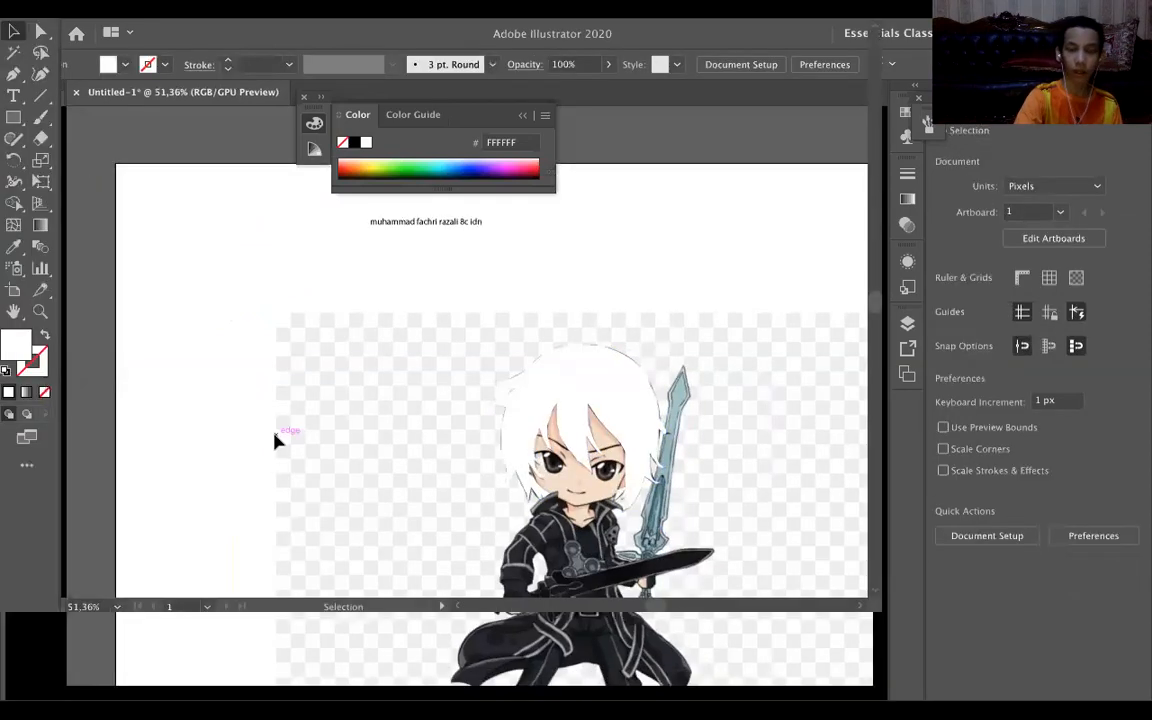